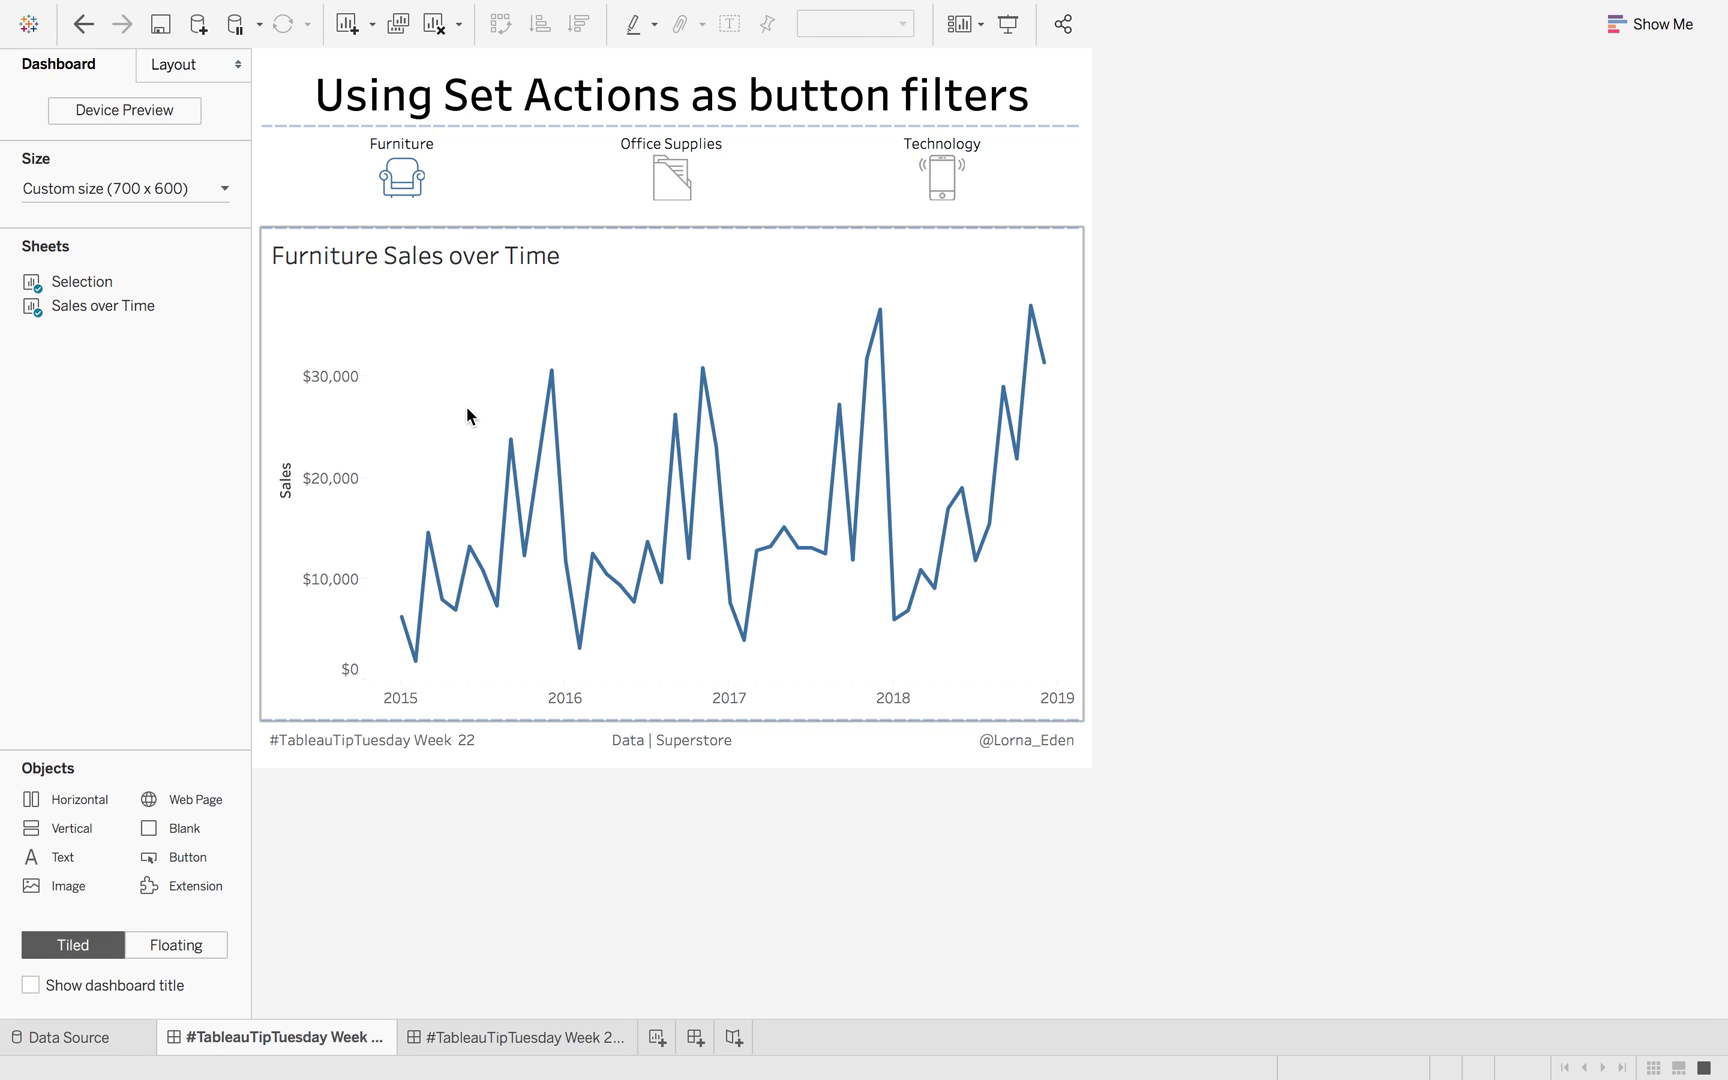
# Filter the chart to Office Supplies, then clear the Office Supplies selection.
pyautogui.click(683, 186)
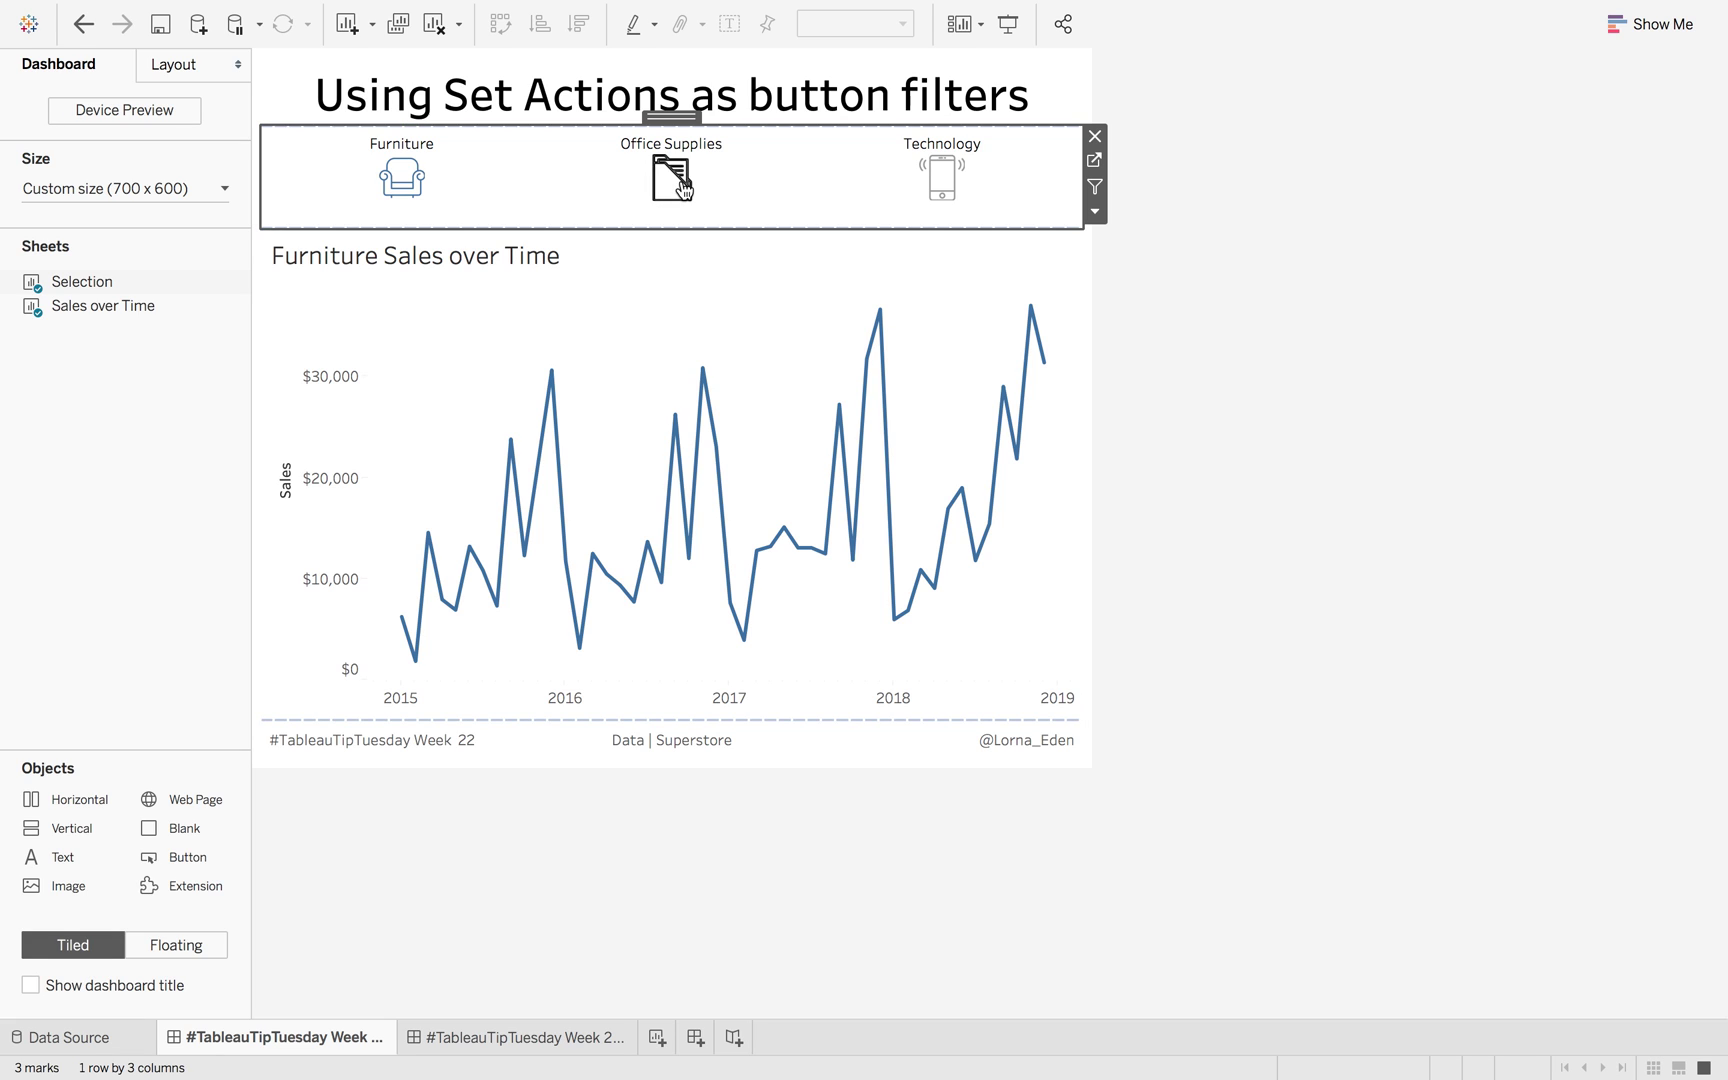
pyautogui.click(762, 186)
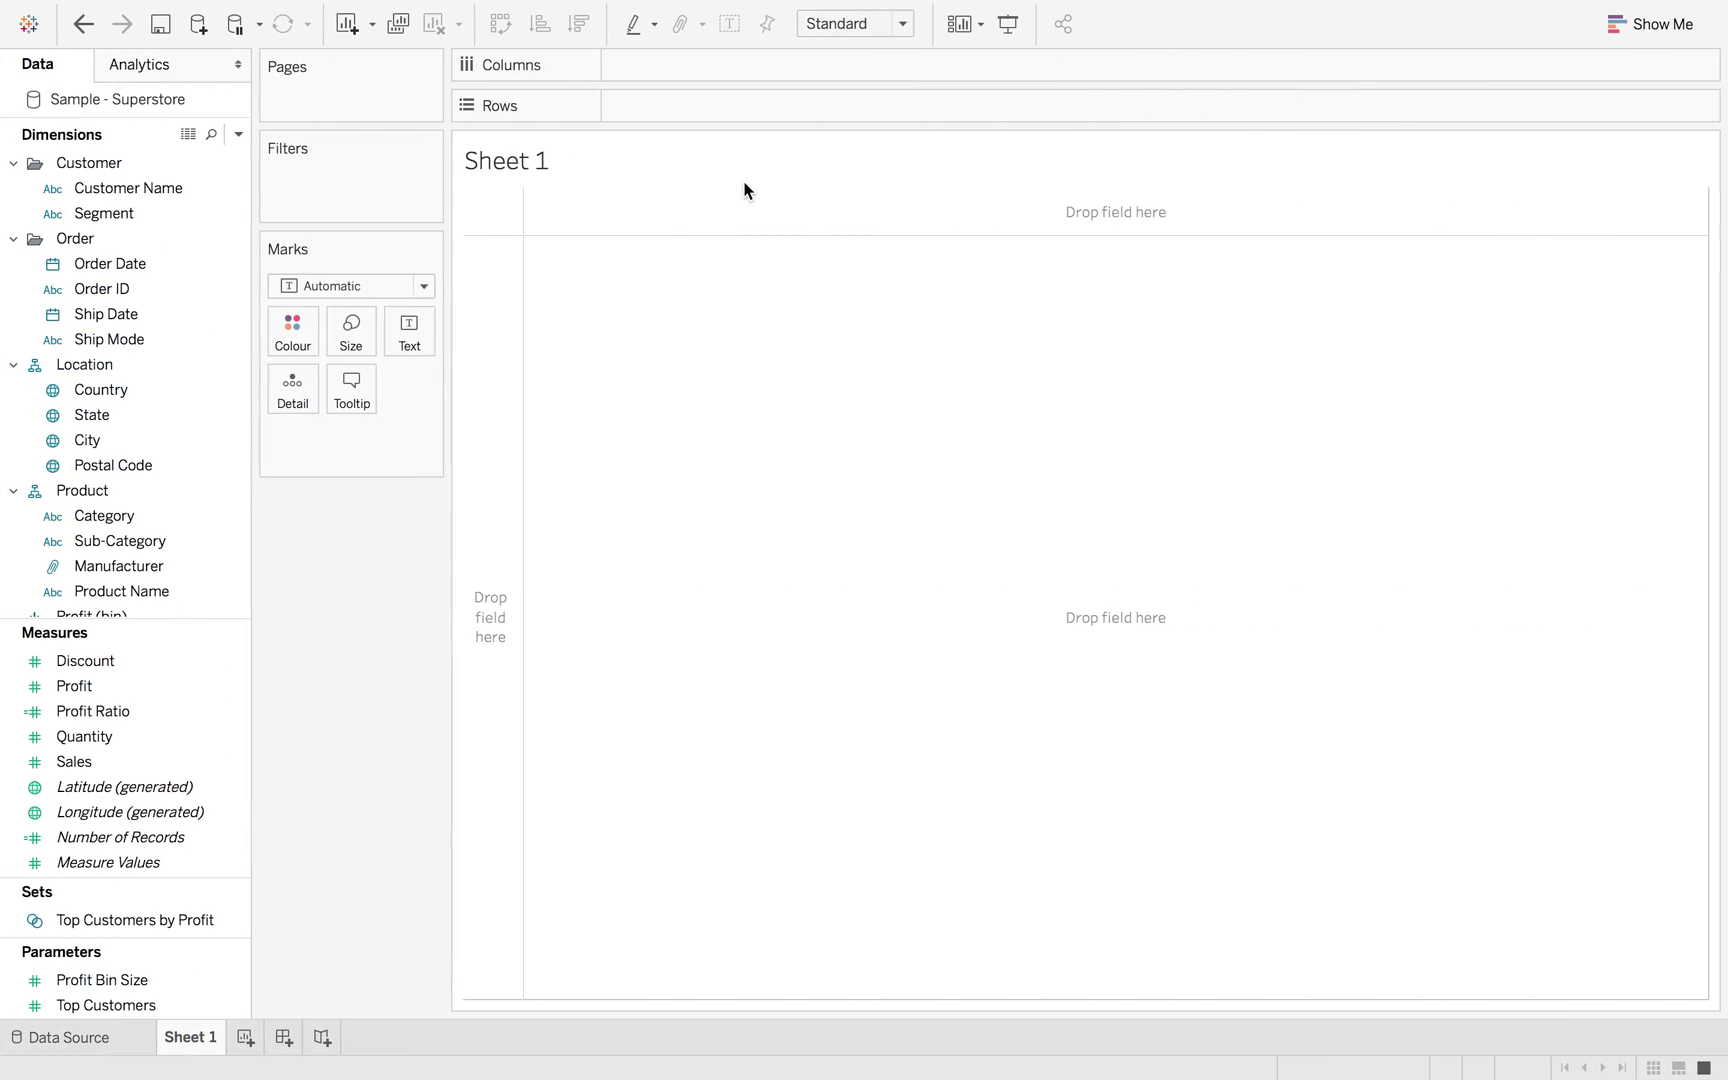
# Put Category on Columns, switch the marks to Shape, and drive the shapes by Category.
pyautogui.moveTo(116, 513); pyautogui.dragTo(660, 73)
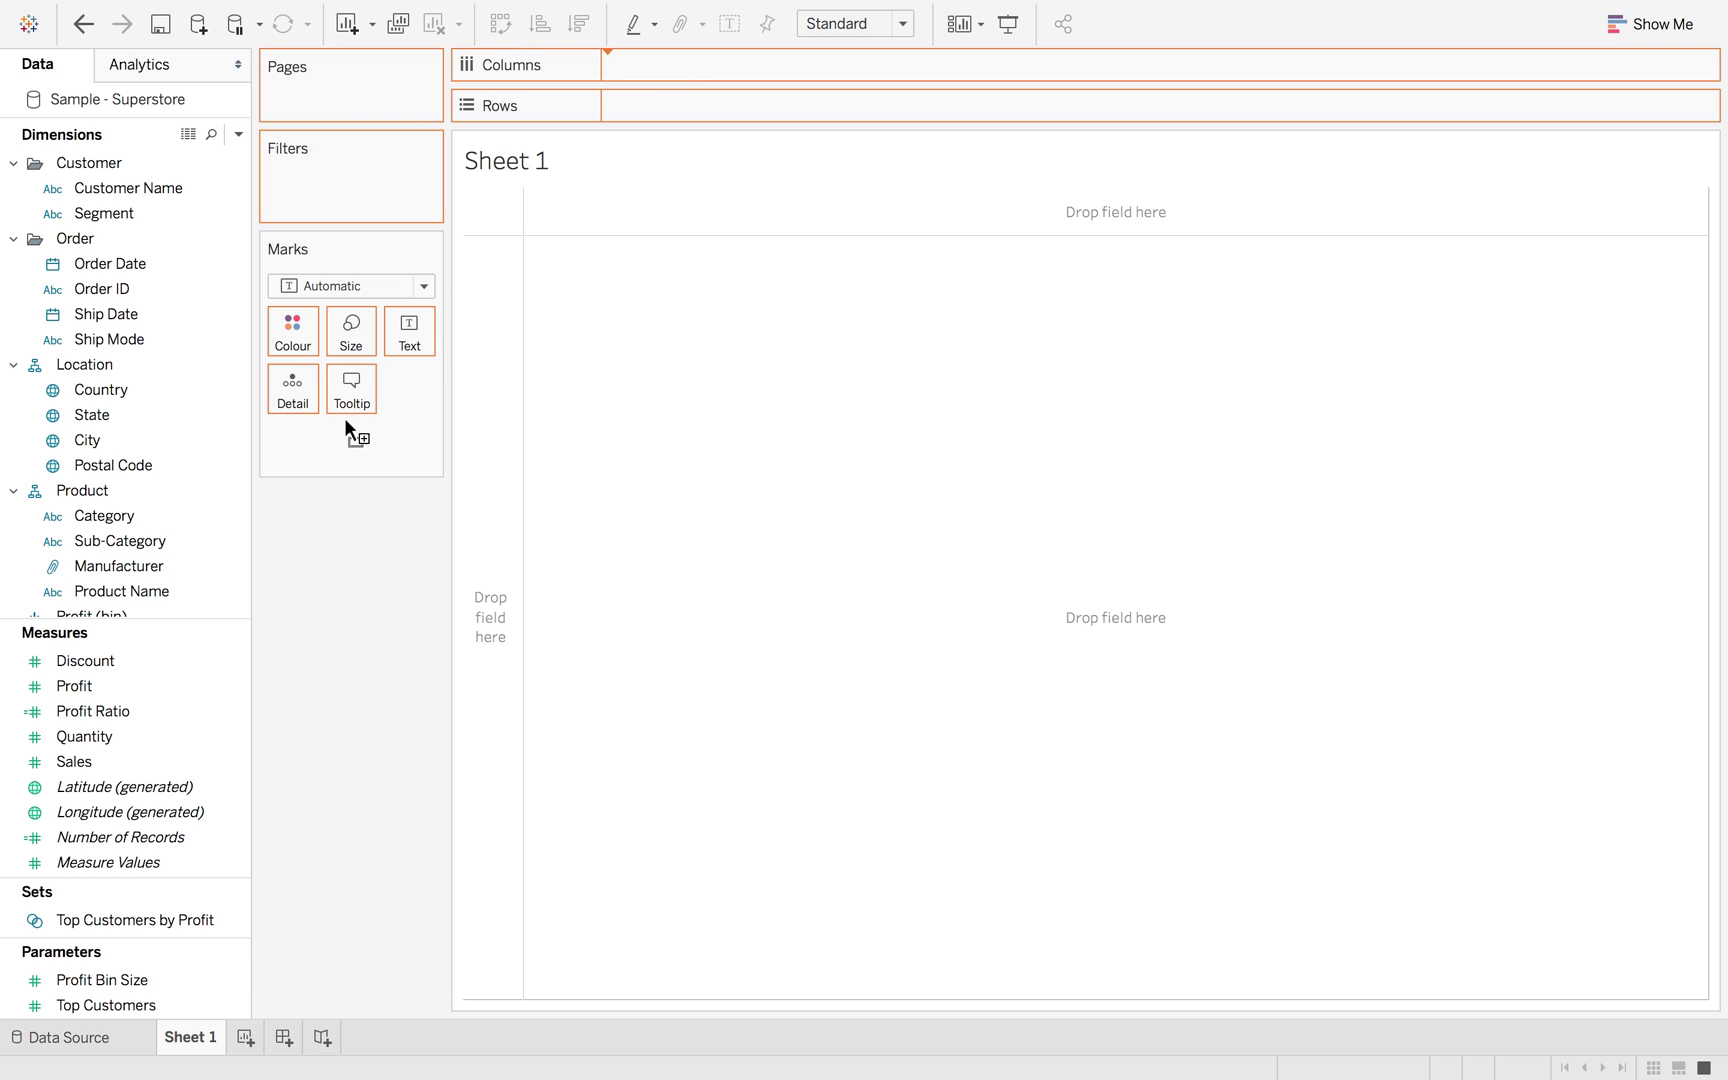
pyautogui.click(358, 285)
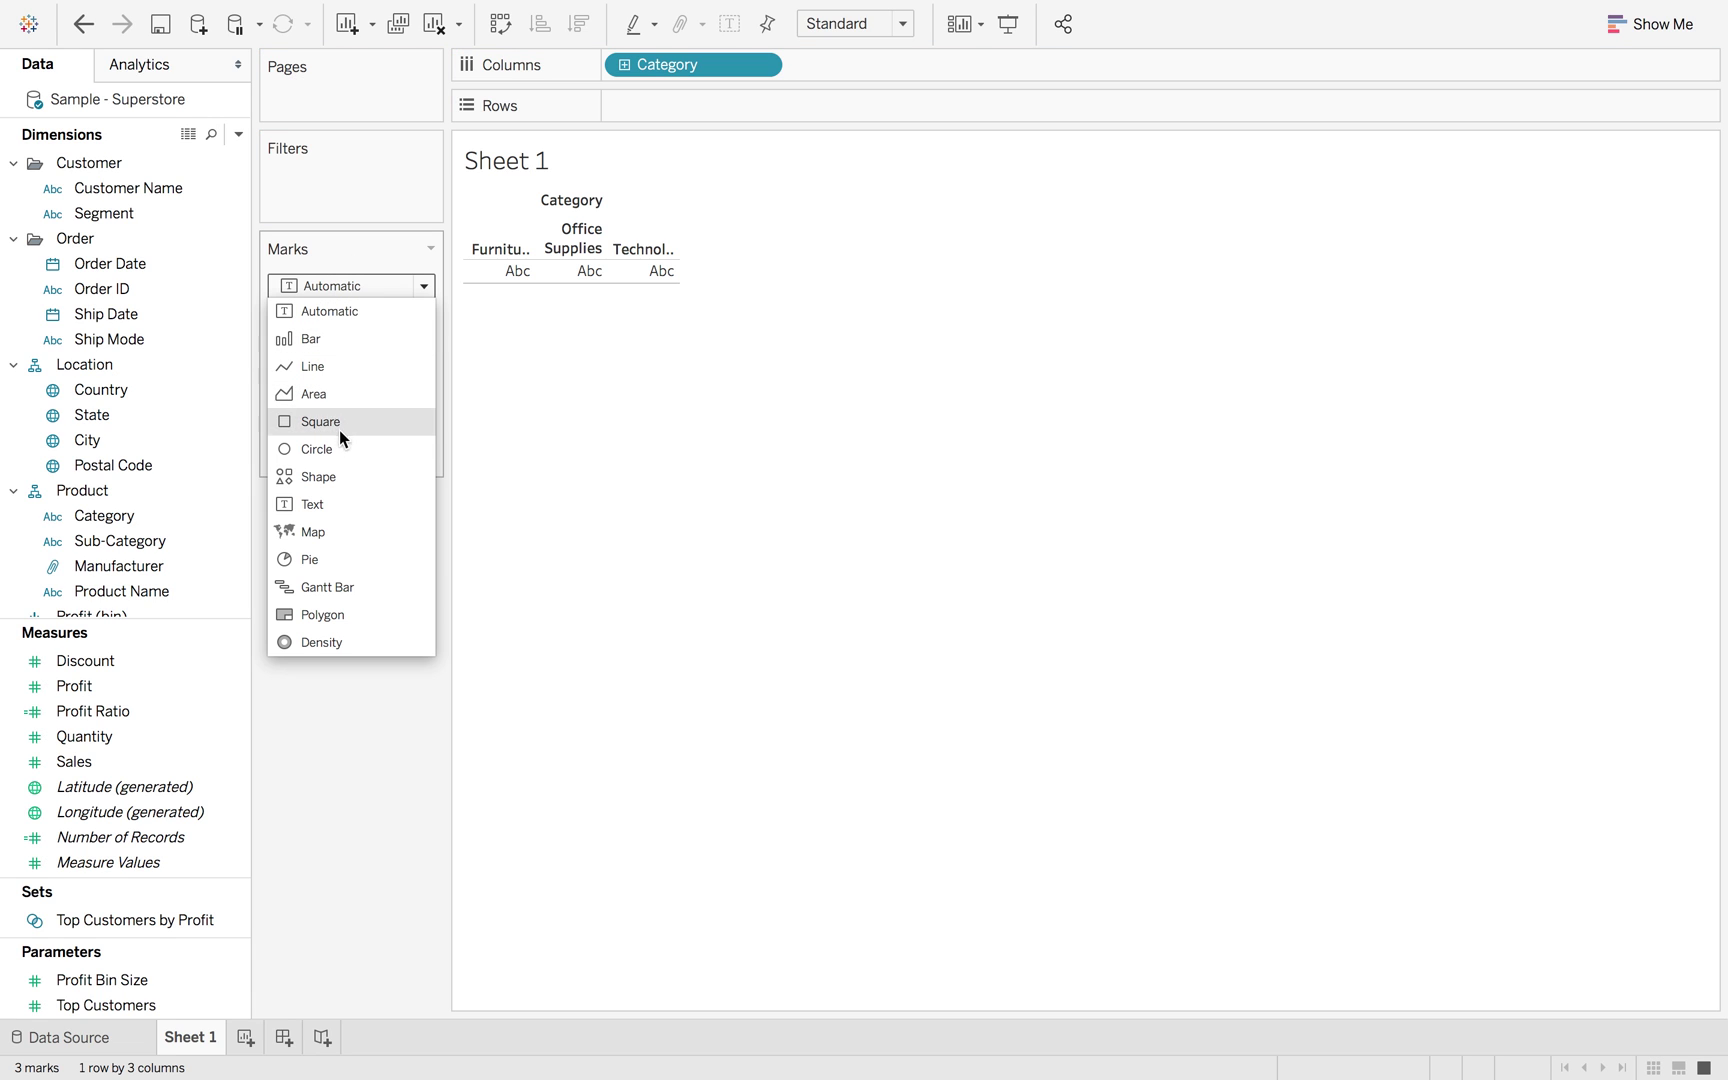
pyautogui.click(334, 486)
pyautogui.moveTo(185, 513); pyautogui.dragTo(410, 405)
# Assign the Category shape palette icons to each category.
pyautogui.click(410, 395)
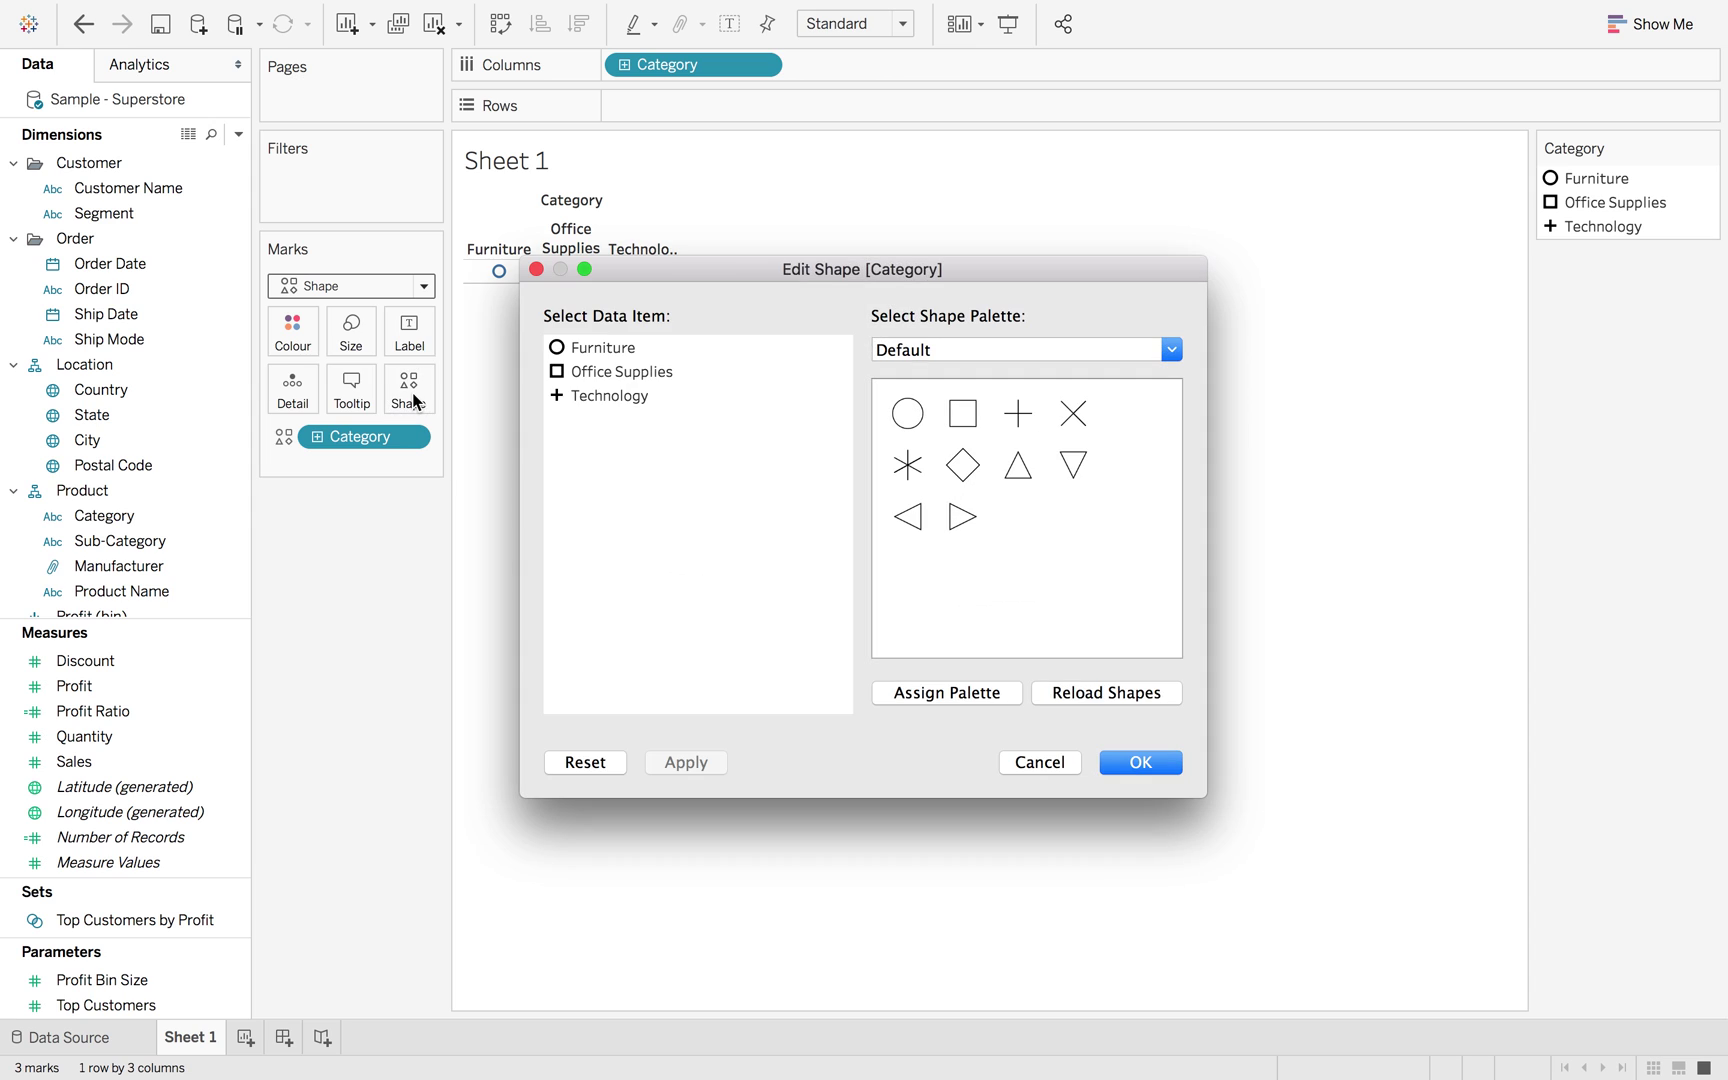
pyautogui.click(980, 349)
pyautogui.press('Down')
pyautogui.press('Down')
pyautogui.press('Down')
pyautogui.press('Down')
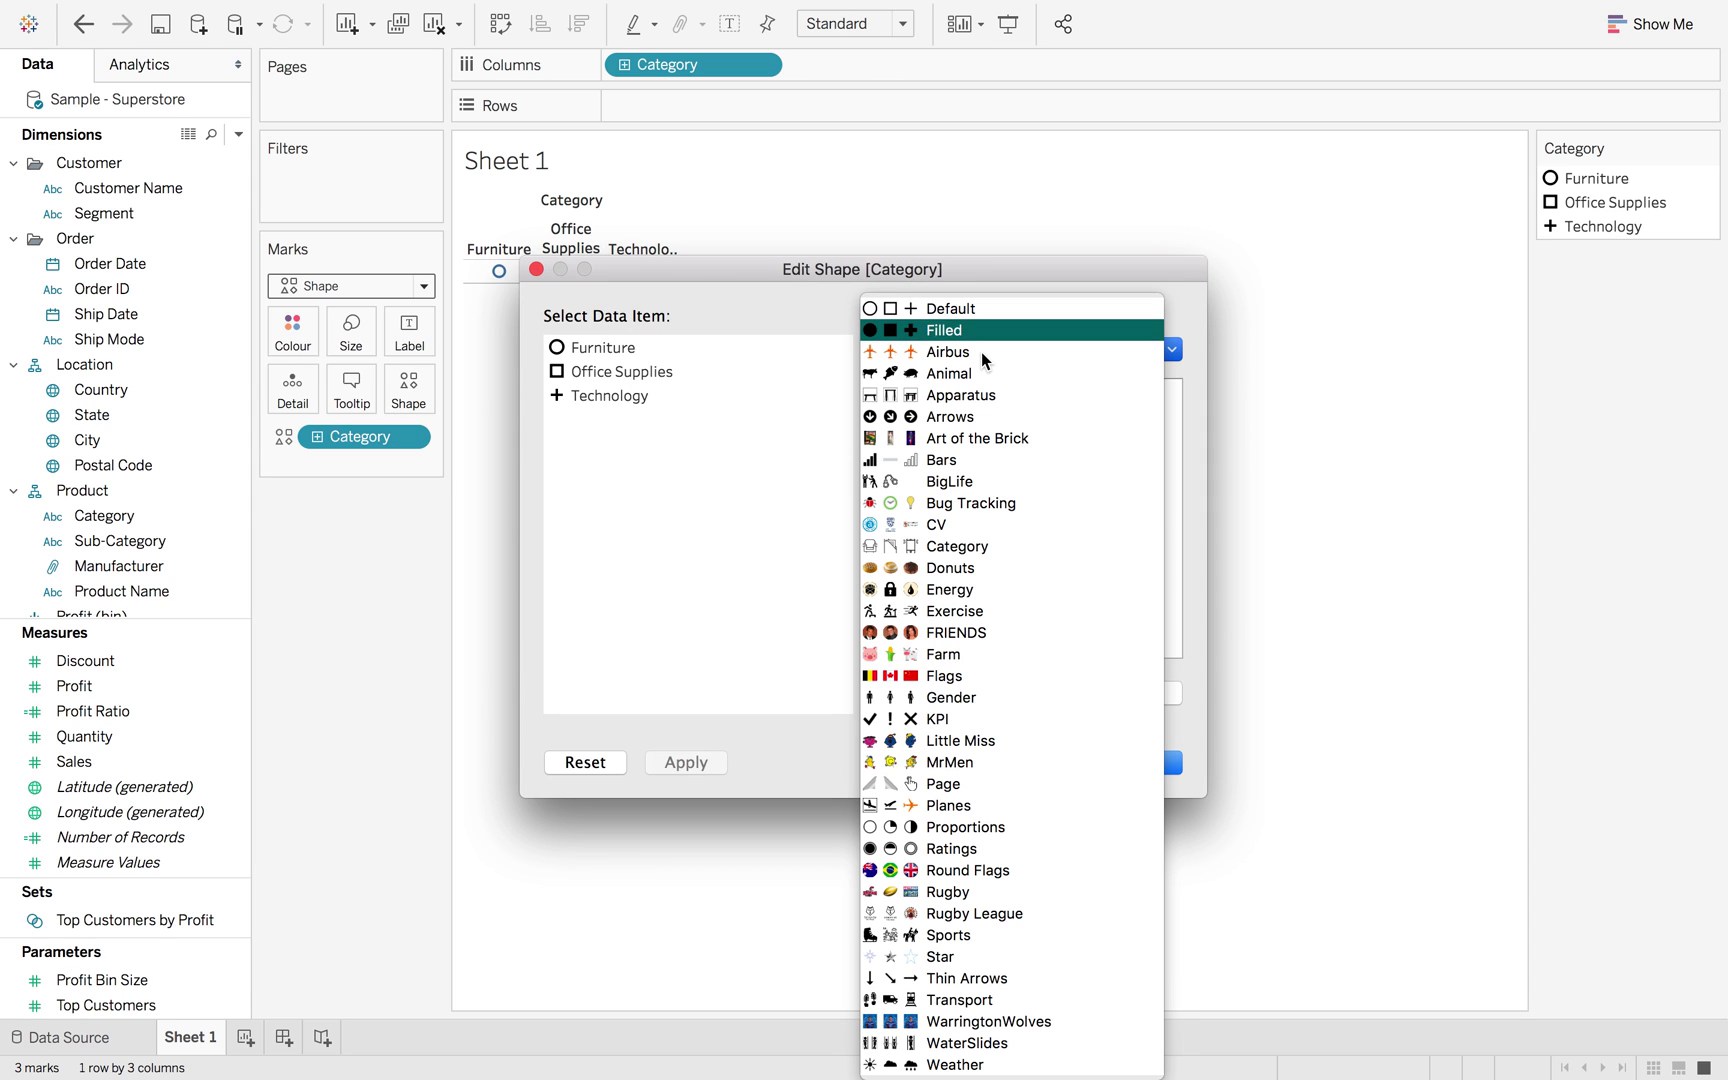
pyautogui.press('Down')
pyautogui.press('Down')
pyautogui.press('Down')
pyautogui.press('Down')
pyautogui.press('Down')
pyautogui.press('Down')
pyautogui.press('Down')
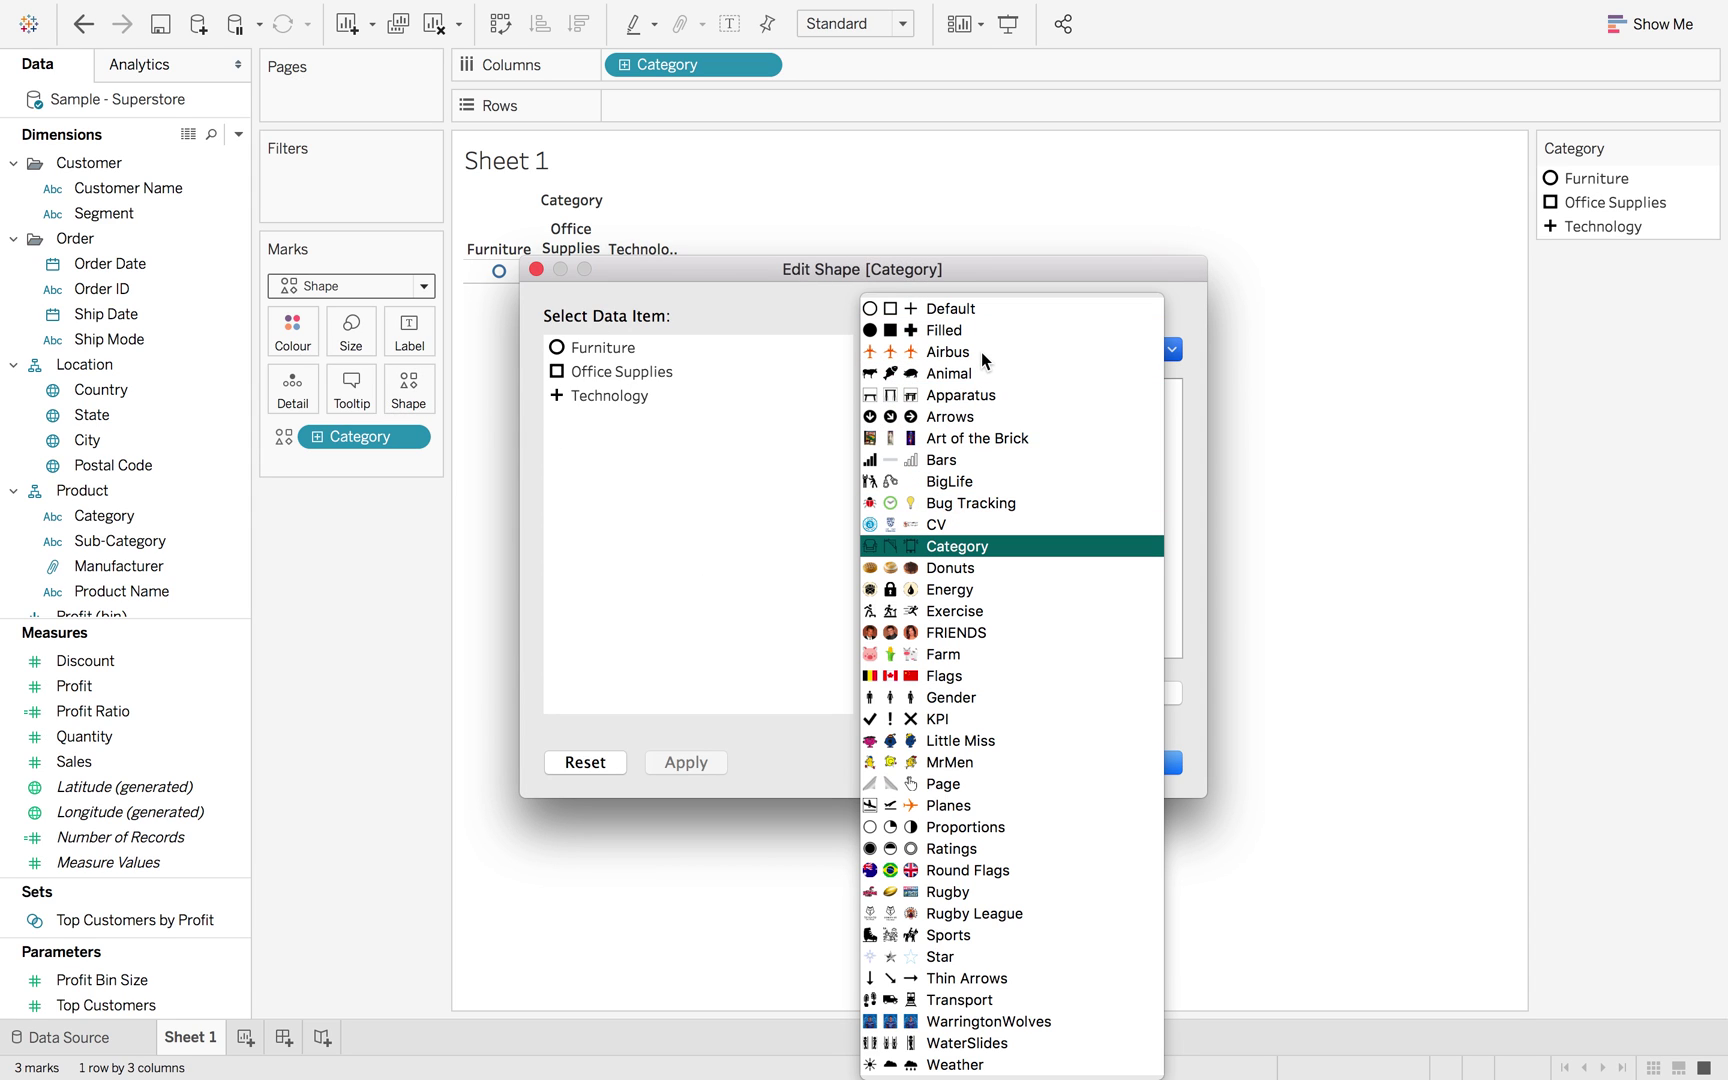
pyautogui.press('Return')
pyautogui.click(953, 690)
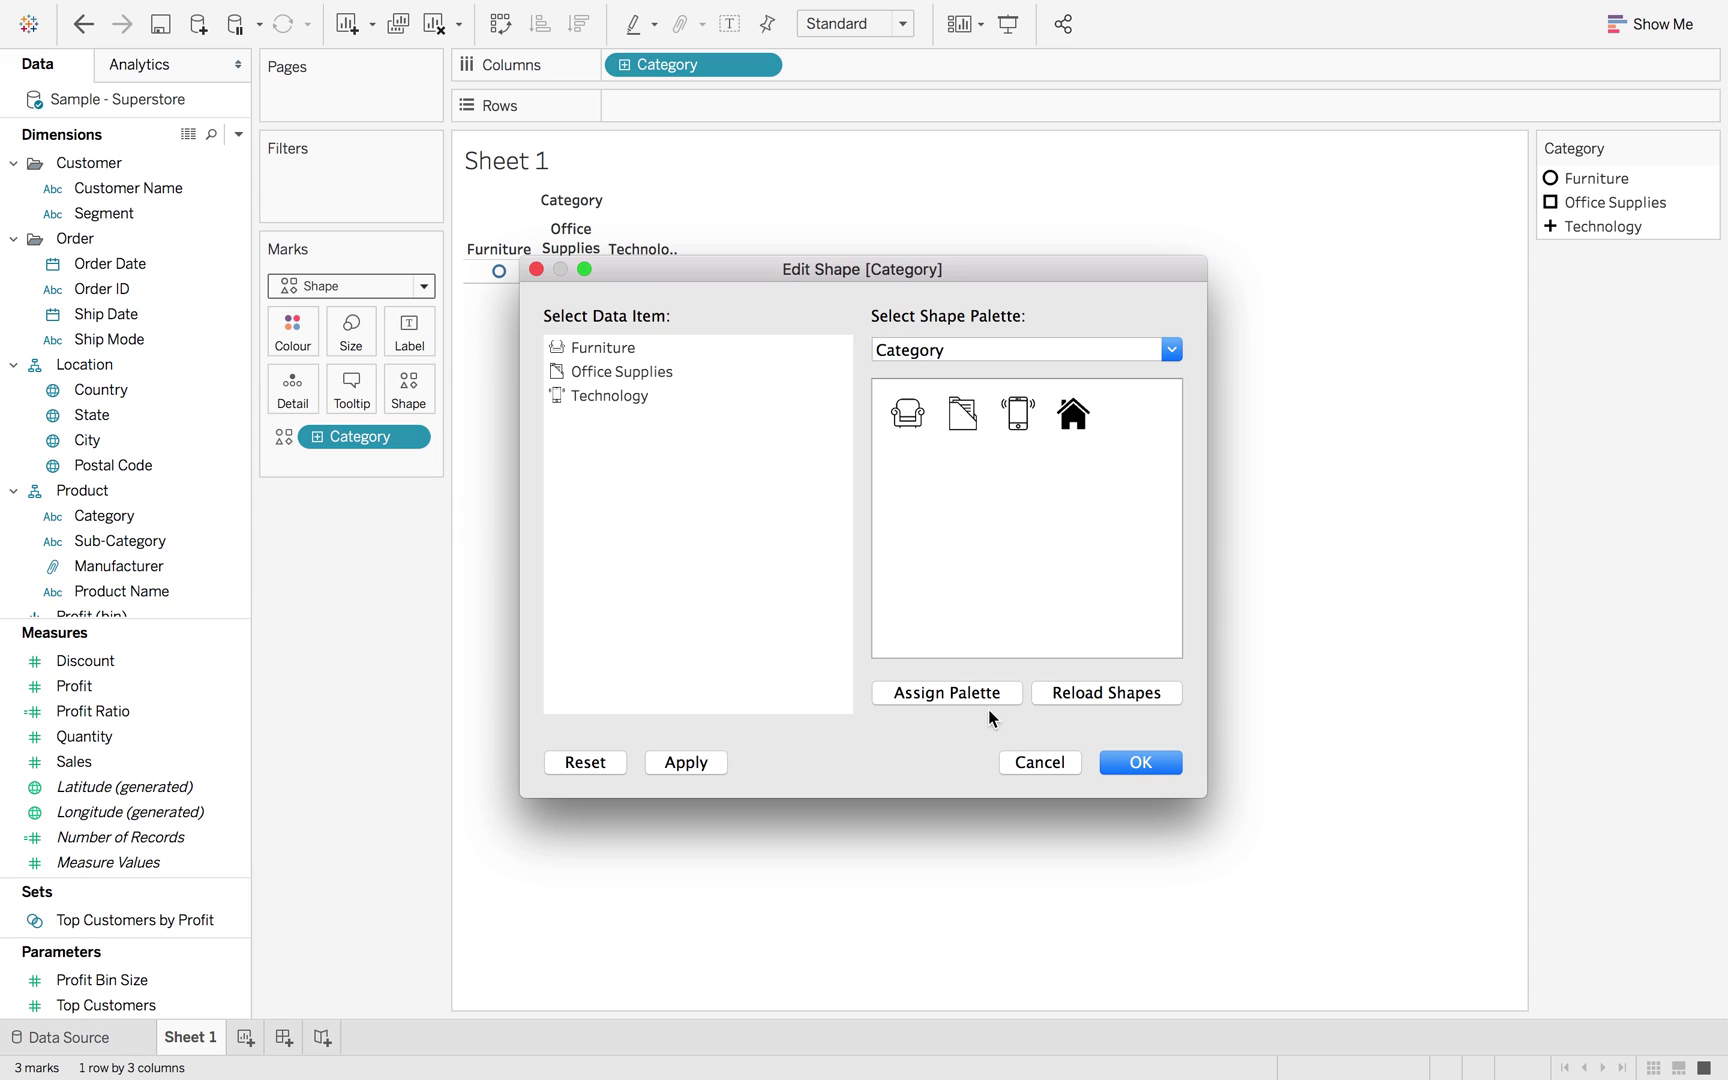
pyautogui.click(1133, 763)
# Fit the icons to Entire View and label each with its category name.
pyautogui.click(893, 28)
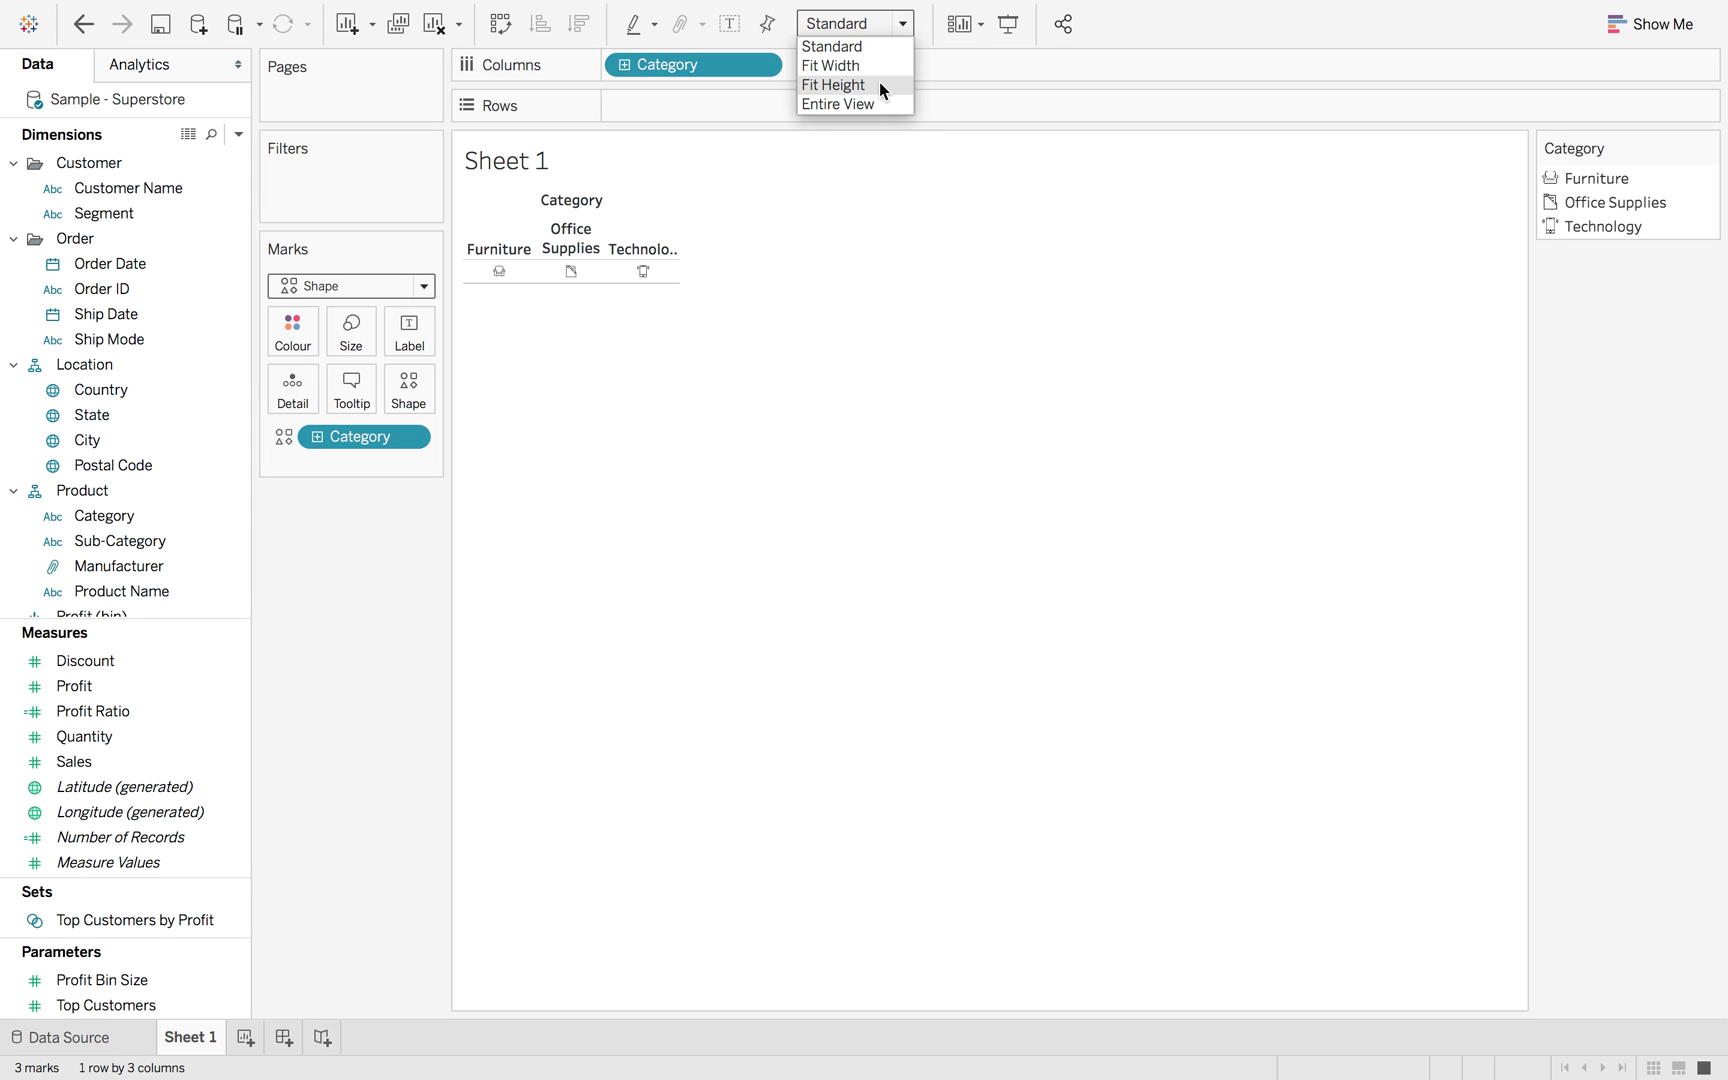
pyautogui.click(872, 100)
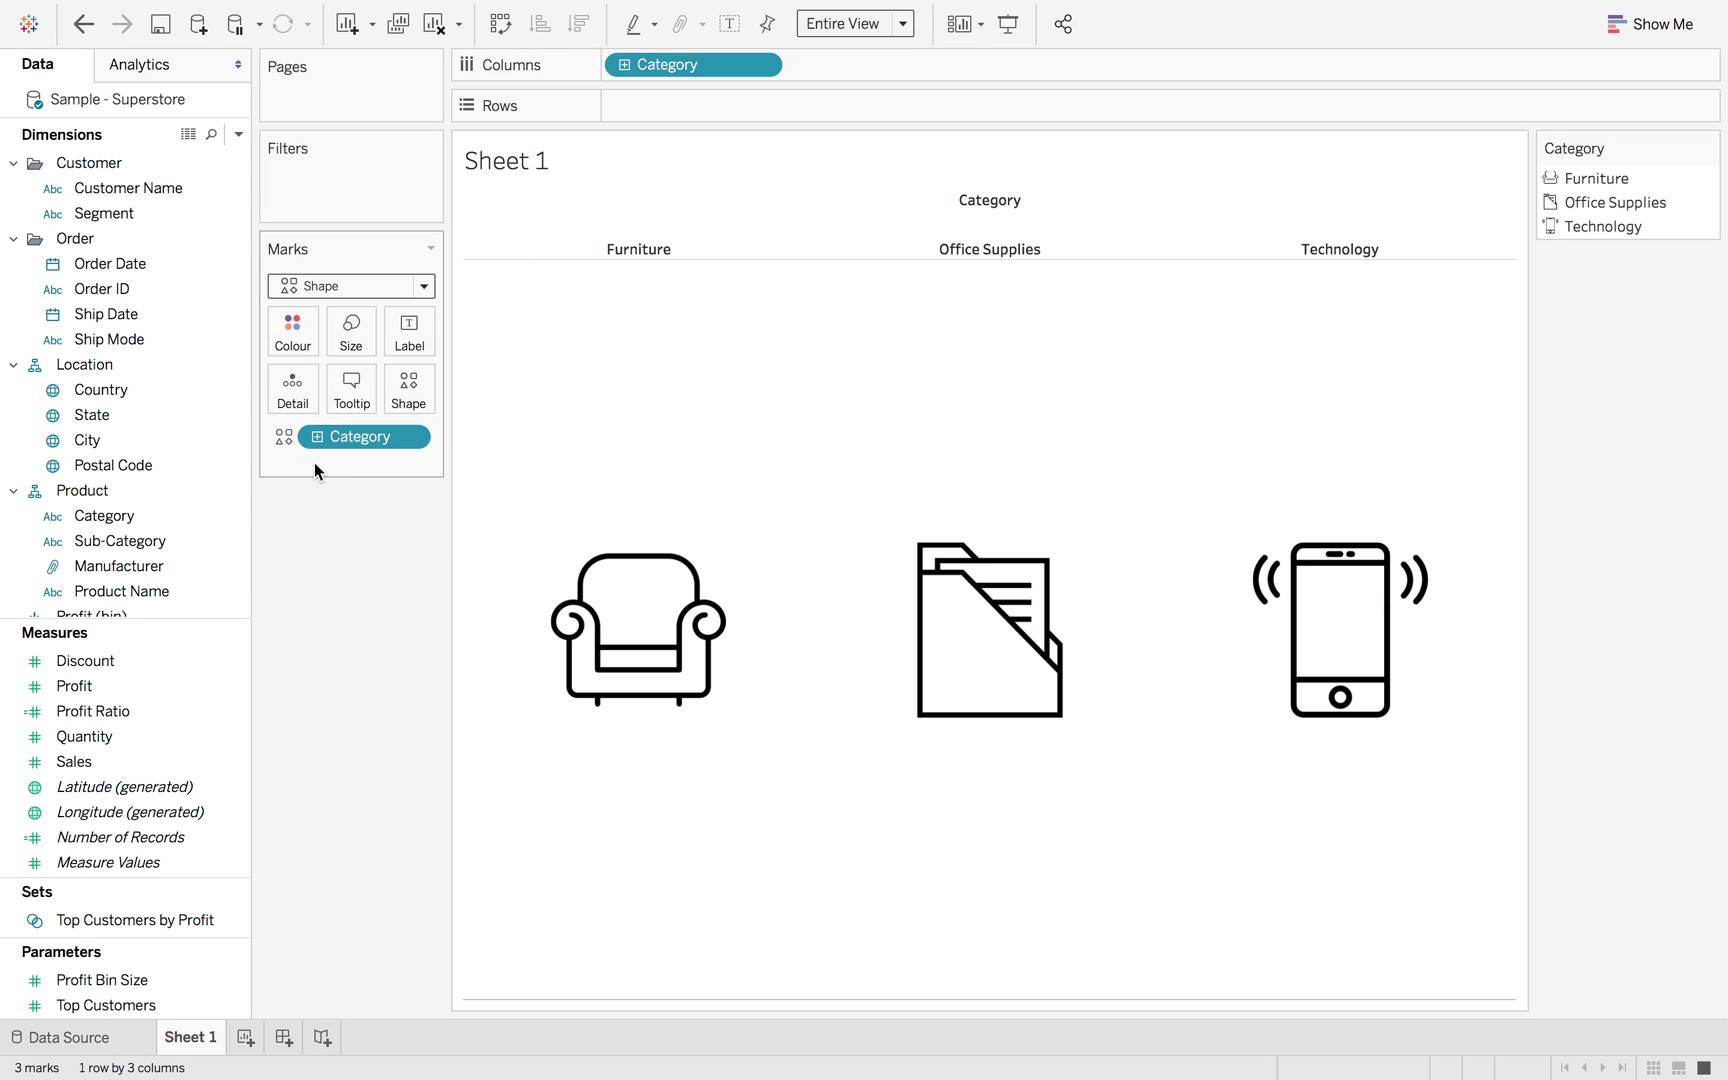
pyautogui.moveTo(350, 437); pyautogui.dragTo(409, 330)
# Align the category labels to Top Centre above the icons.
pyautogui.click(410, 327)
pyautogui.click(524, 518)
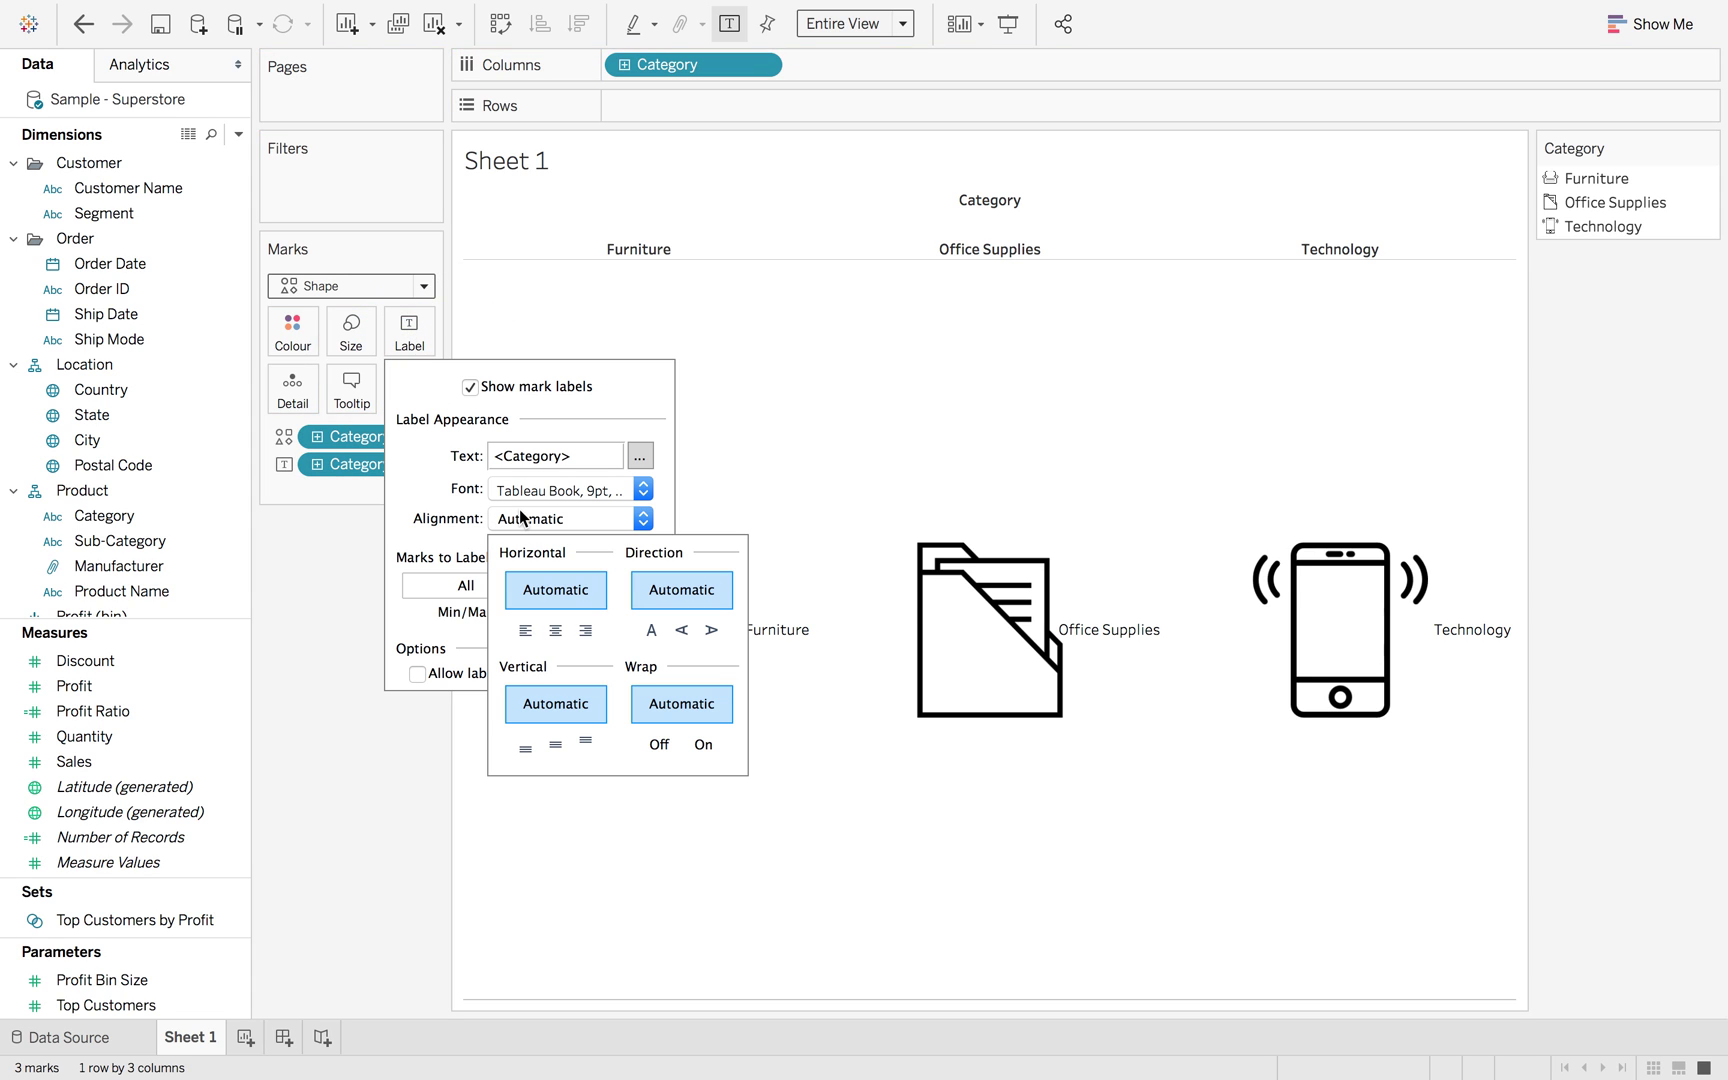
pyautogui.click(555, 630)
pyautogui.click(585, 741)
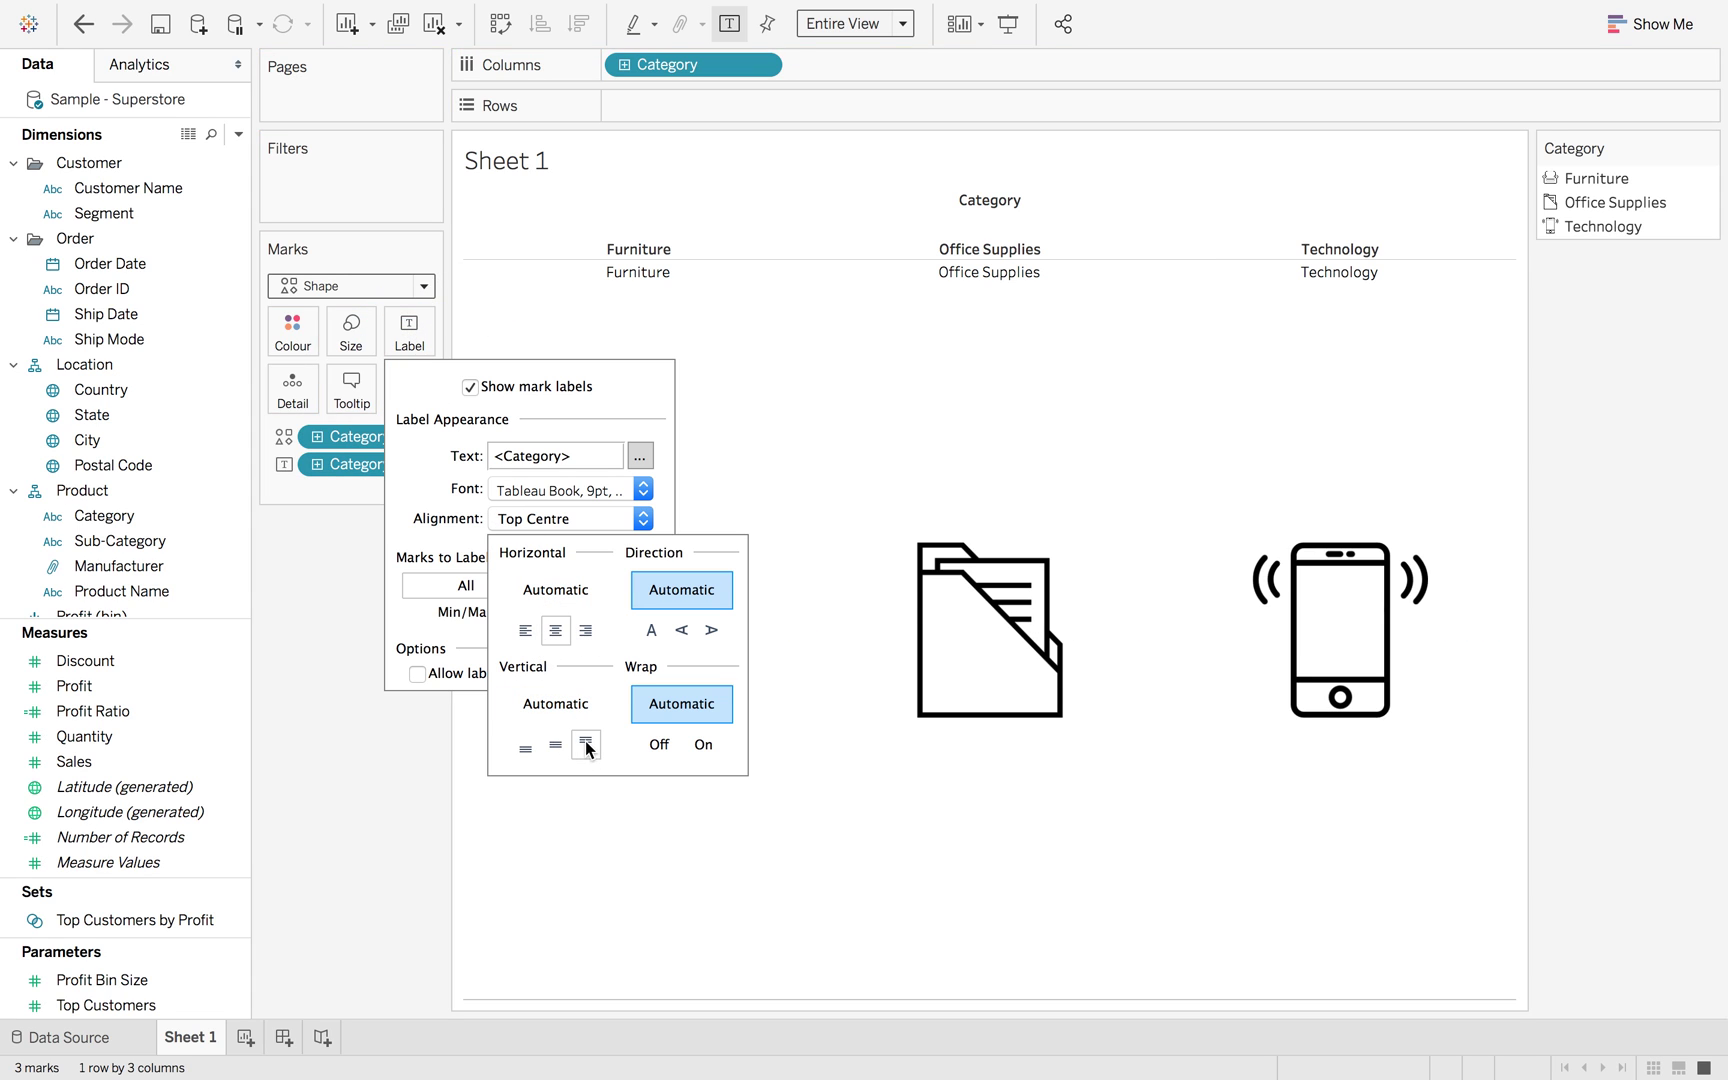
pyautogui.click(405, 798)
# Hide the Category column header by unticking Show Header.
pyautogui.moveTo(776, 59)
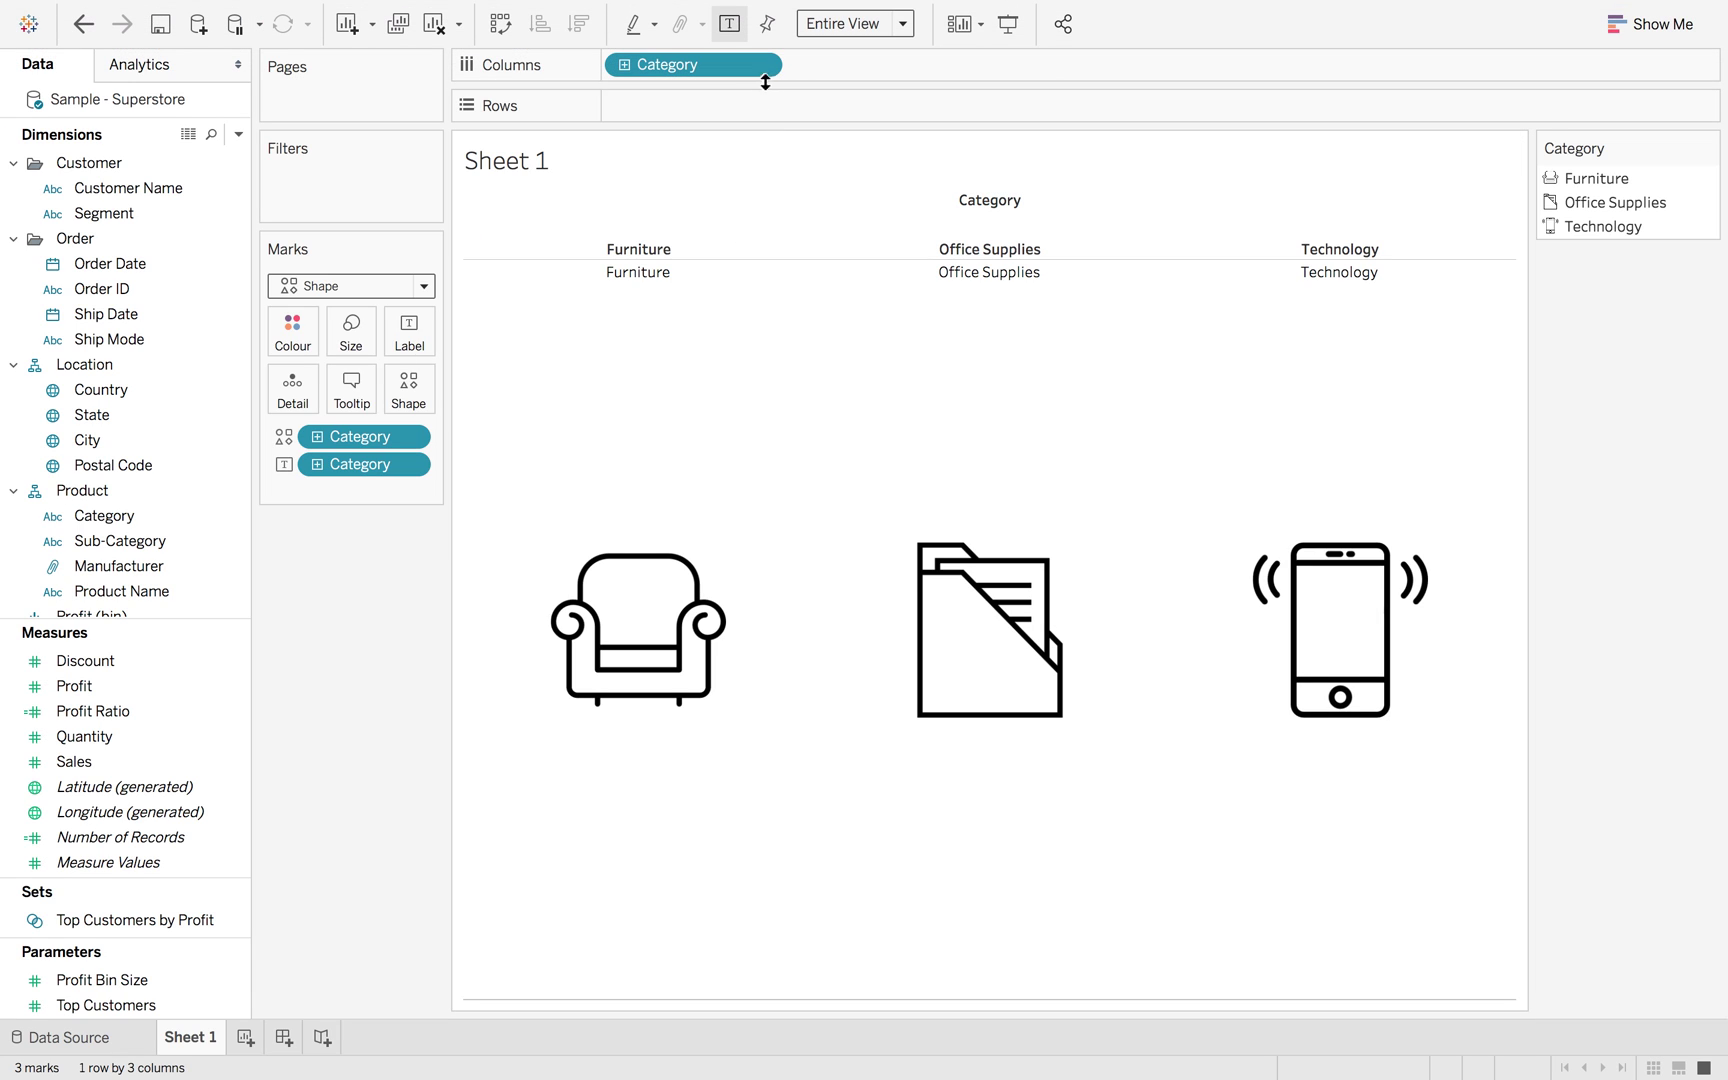
pyautogui.click(762, 66)
pyautogui.click(716, 237)
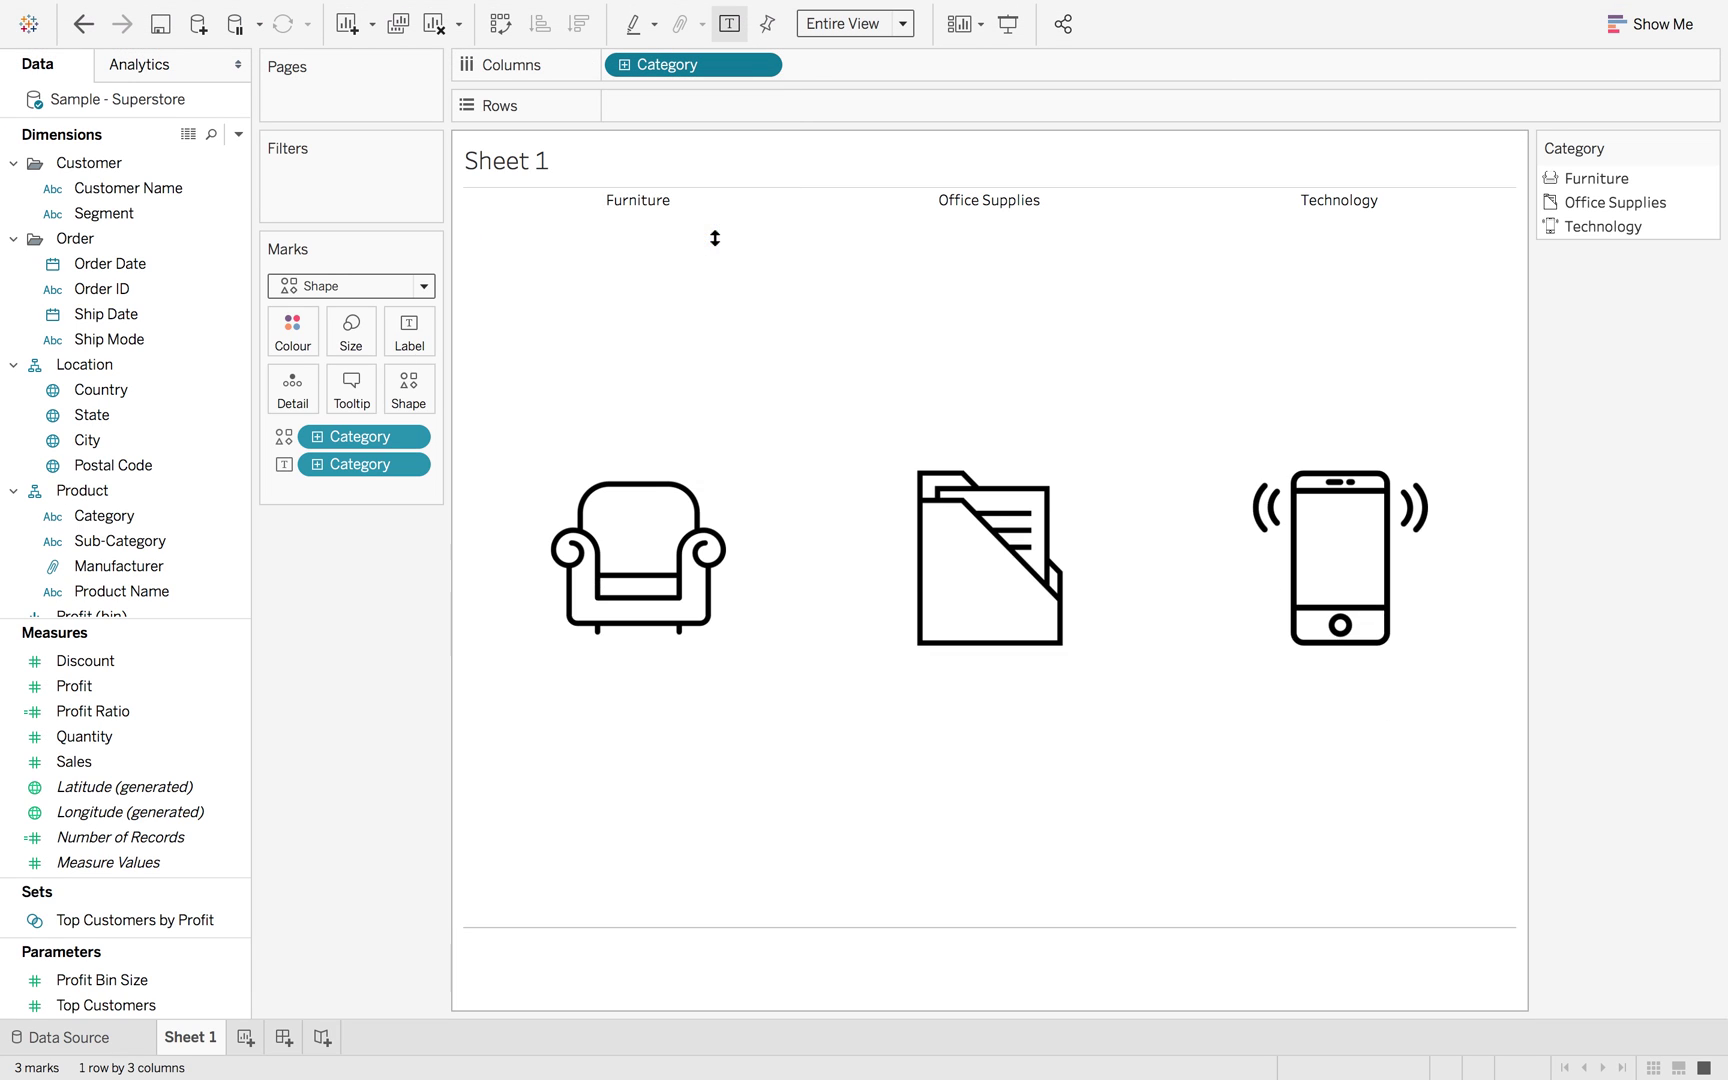
pyautogui.rightClick(721, 356)
# Set the sheet's row divider borders to None.
pyautogui.click(772, 455)
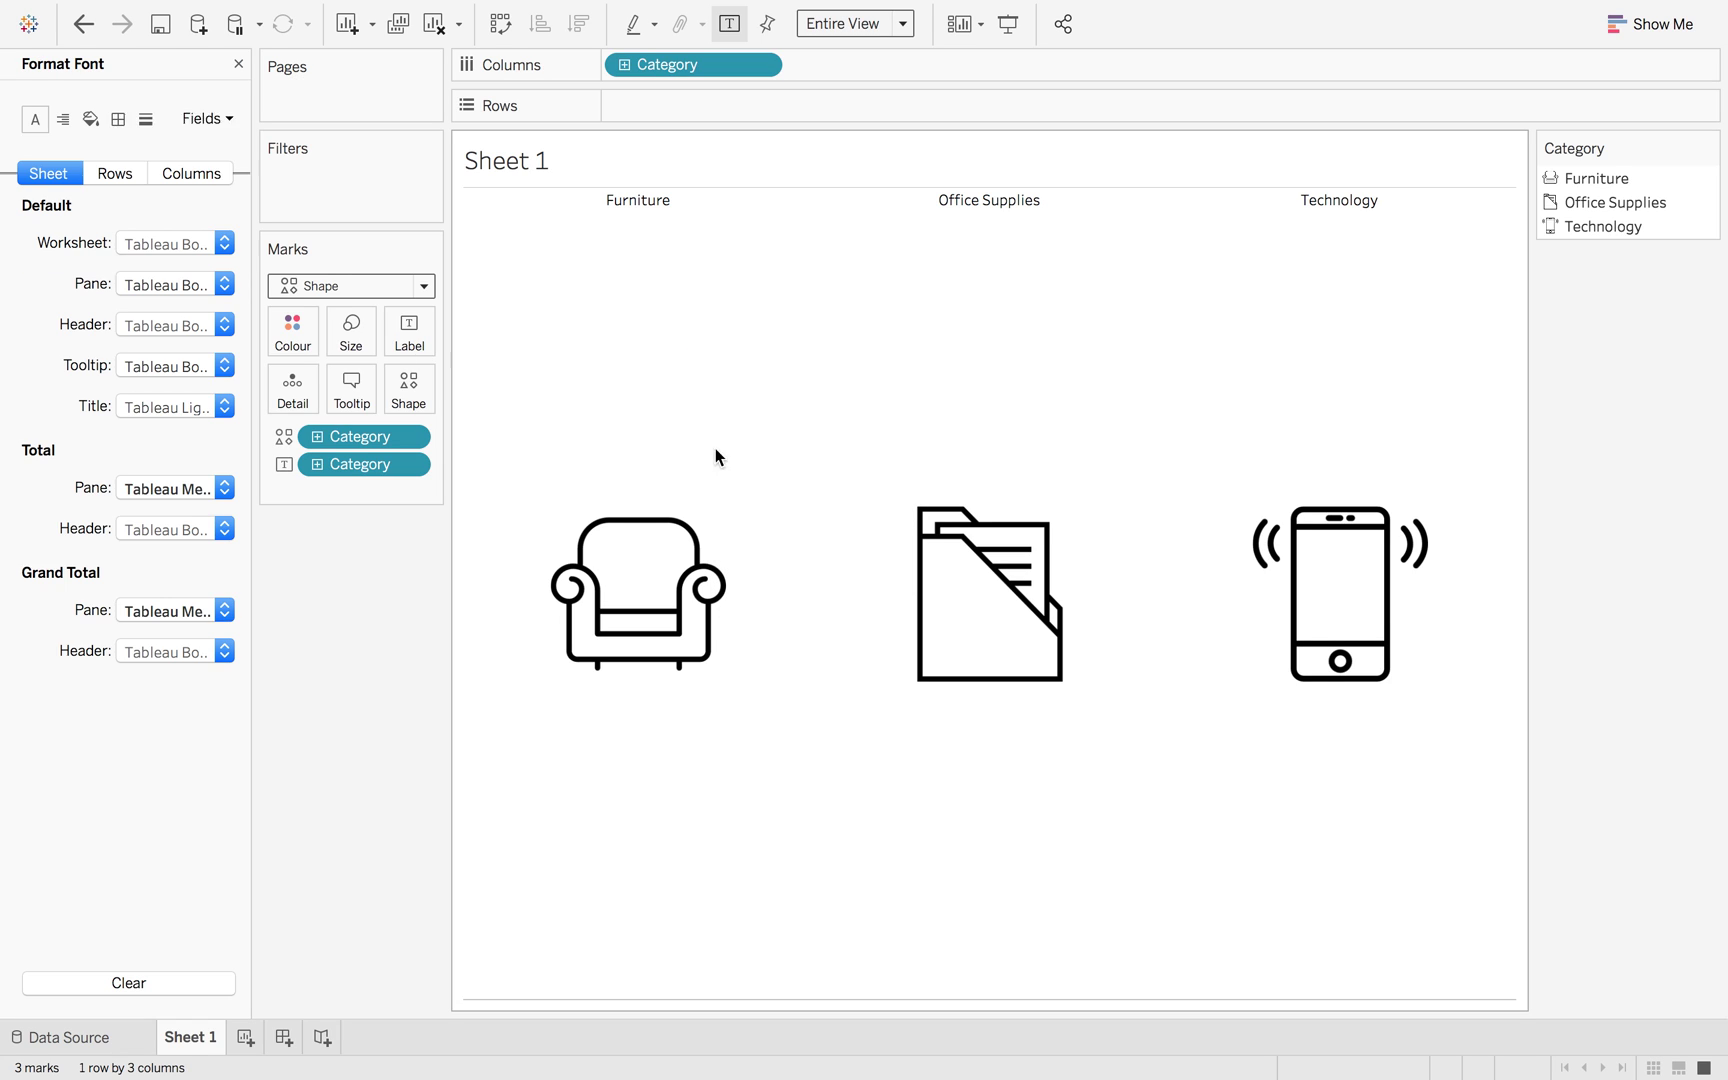
pyautogui.click(118, 105)
pyautogui.click(170, 622)
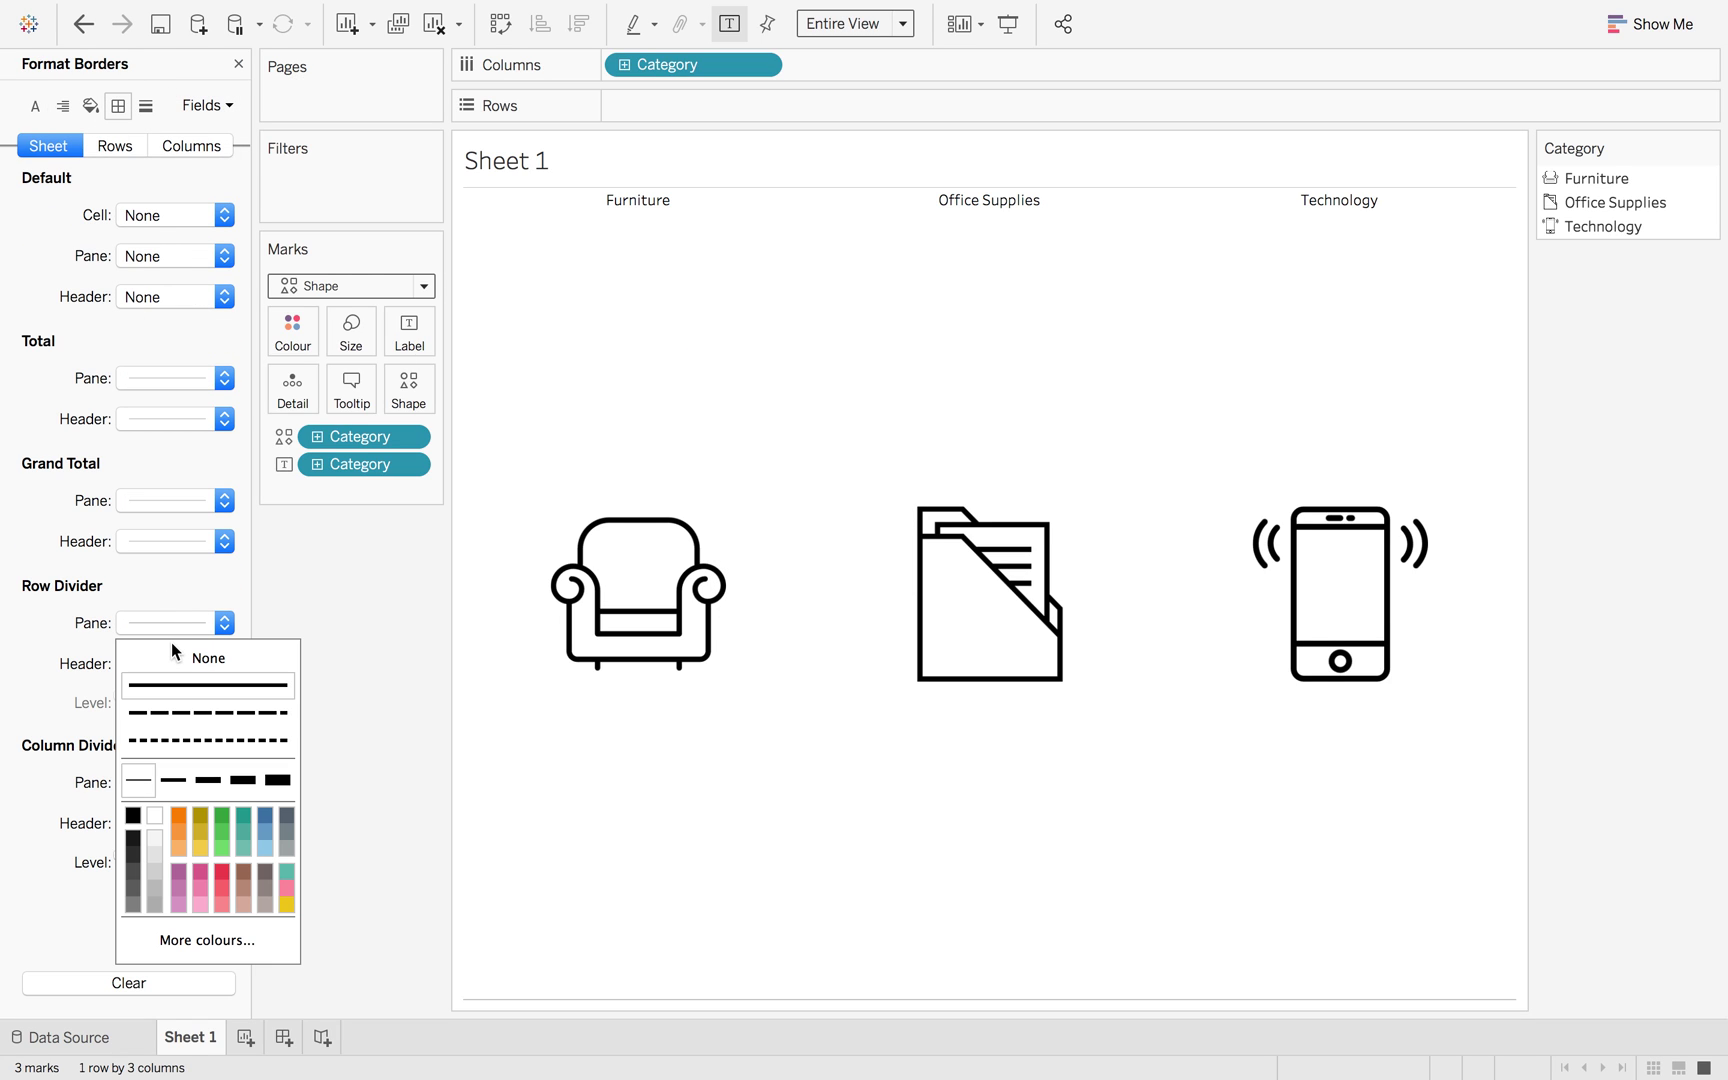
pyautogui.click(369, 643)
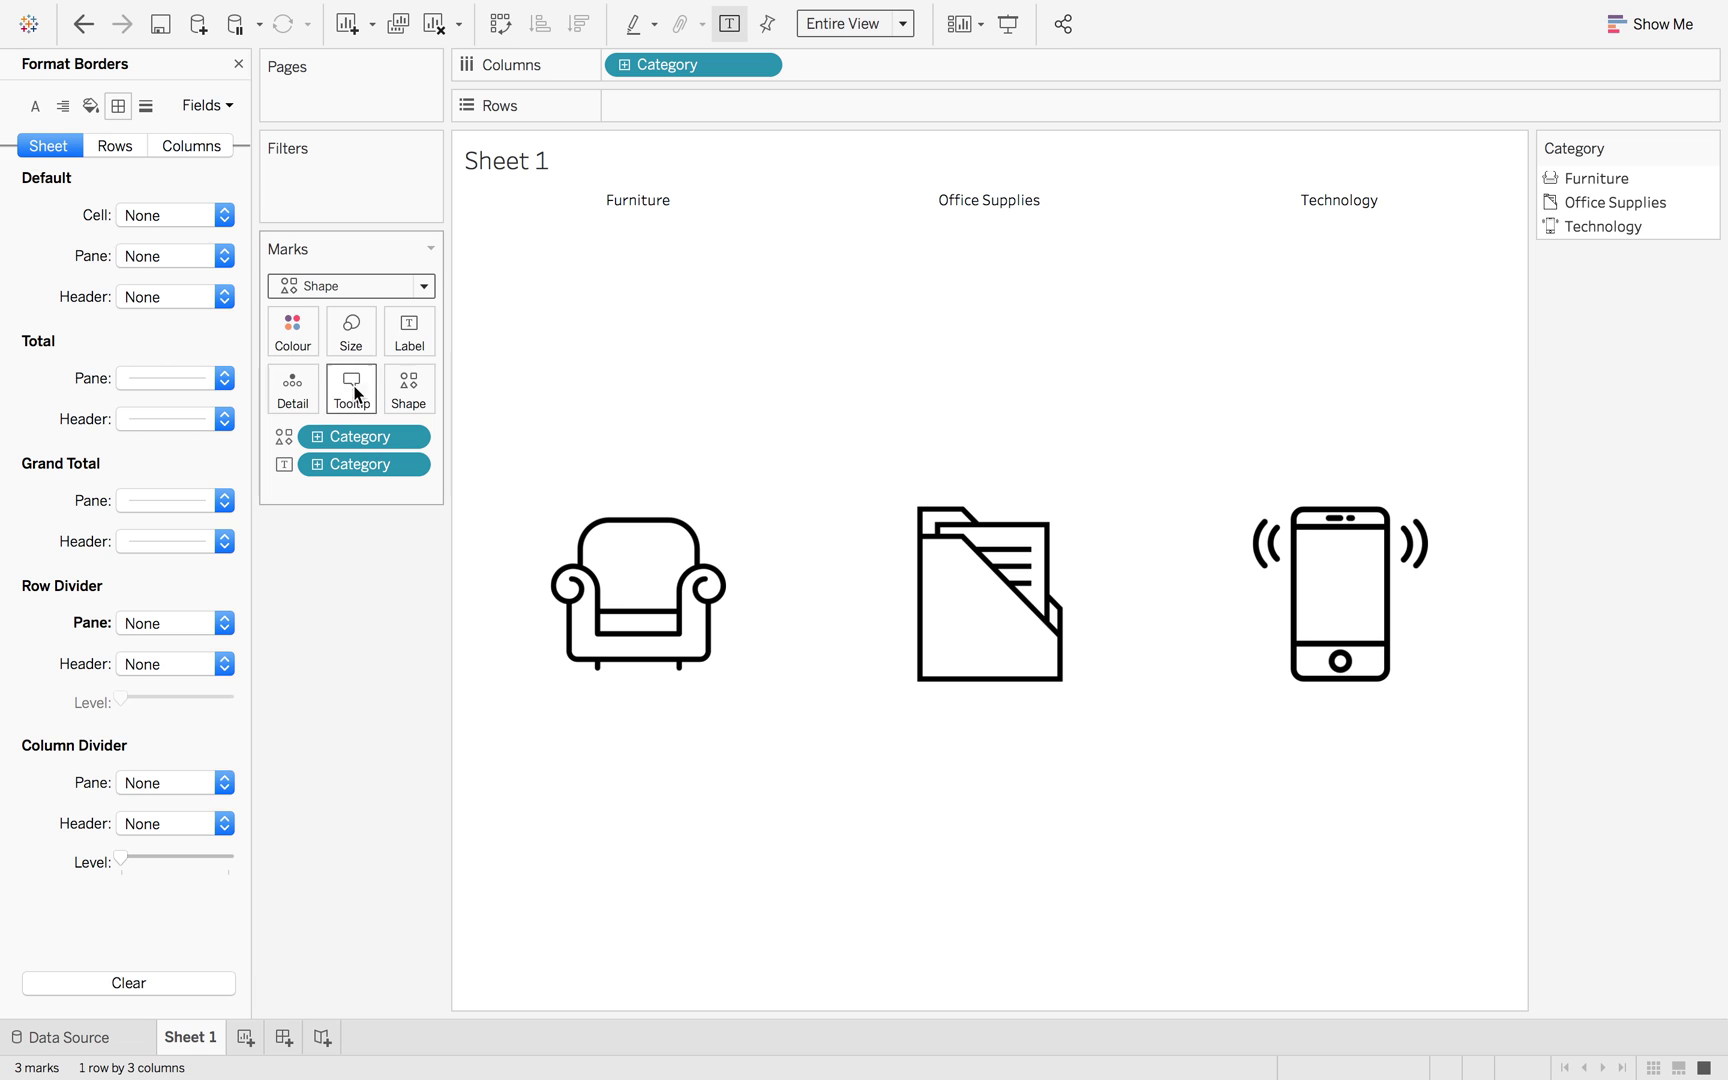
pyautogui.click(350, 336)
pyautogui.click(346, 450)
# Turn off Show tooltips and Allow selection by category for the icons.
pyautogui.click(362, 384)
pyautogui.click(716, 612)
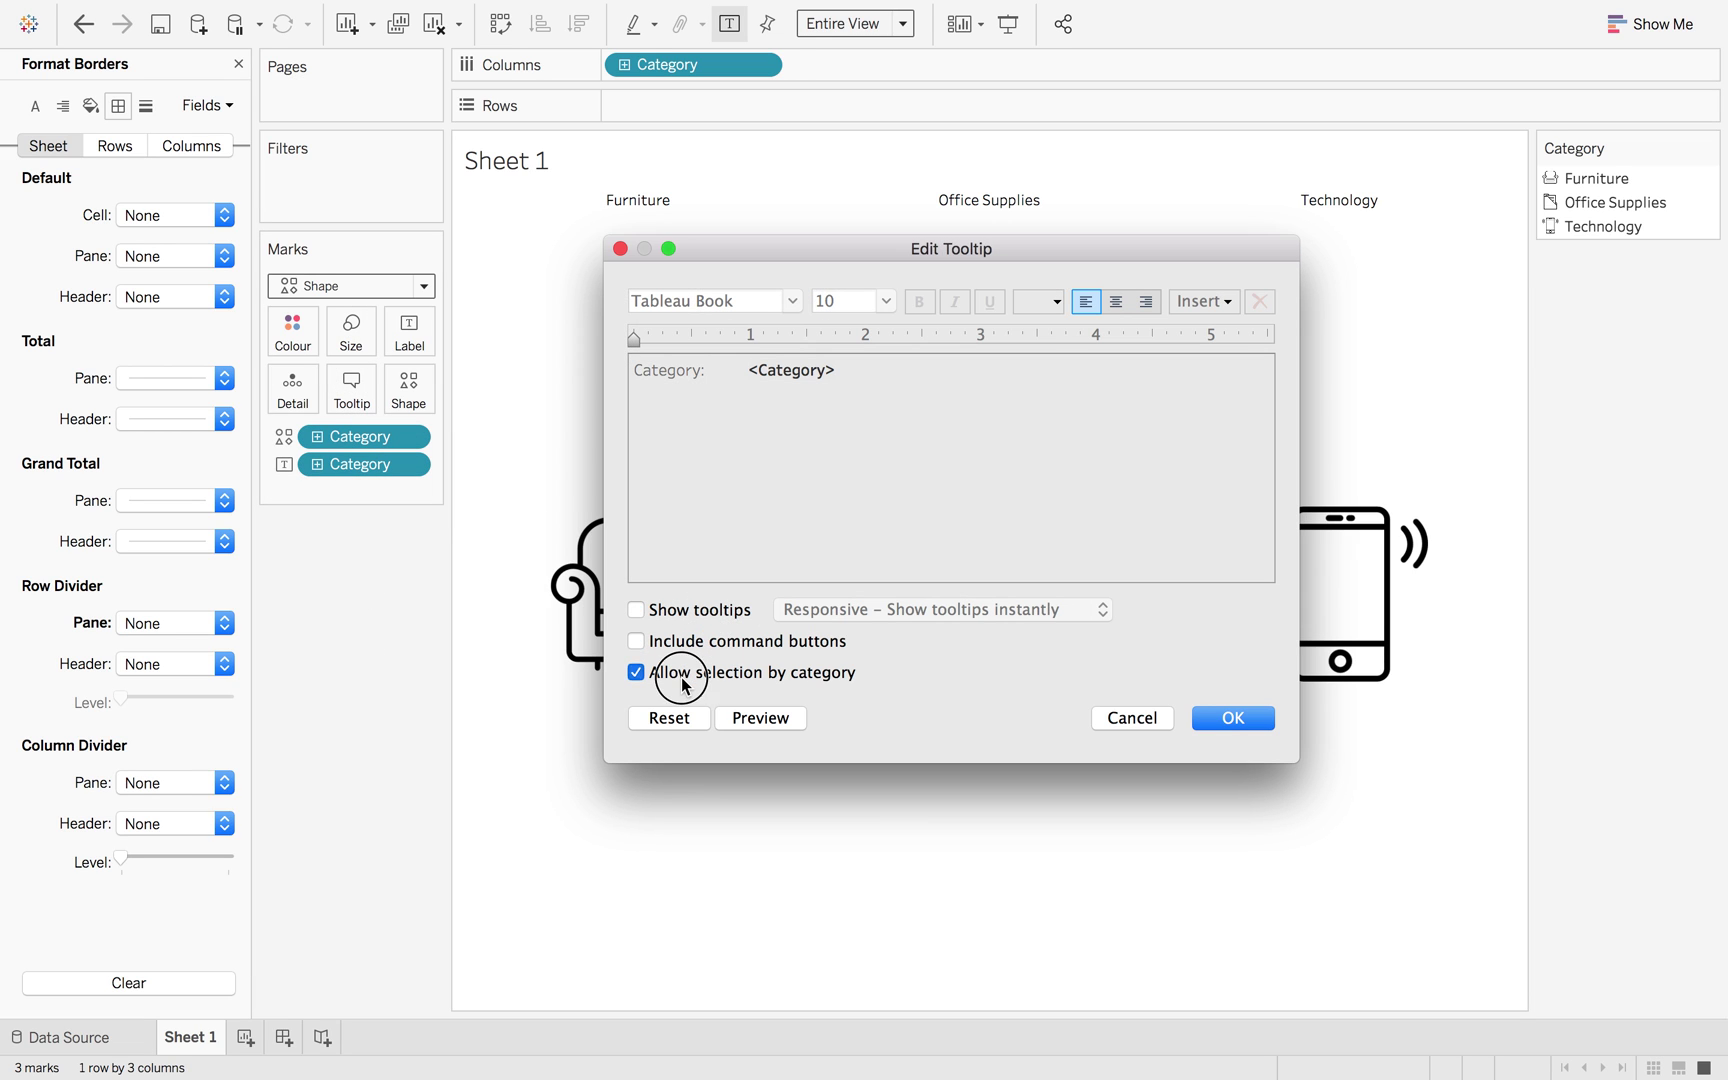
pyautogui.click(684, 685)
pyautogui.click(1230, 718)
# Rename Sheet 1 to 'Selection' and create a new dashboard.
pyautogui.click(211, 1045)
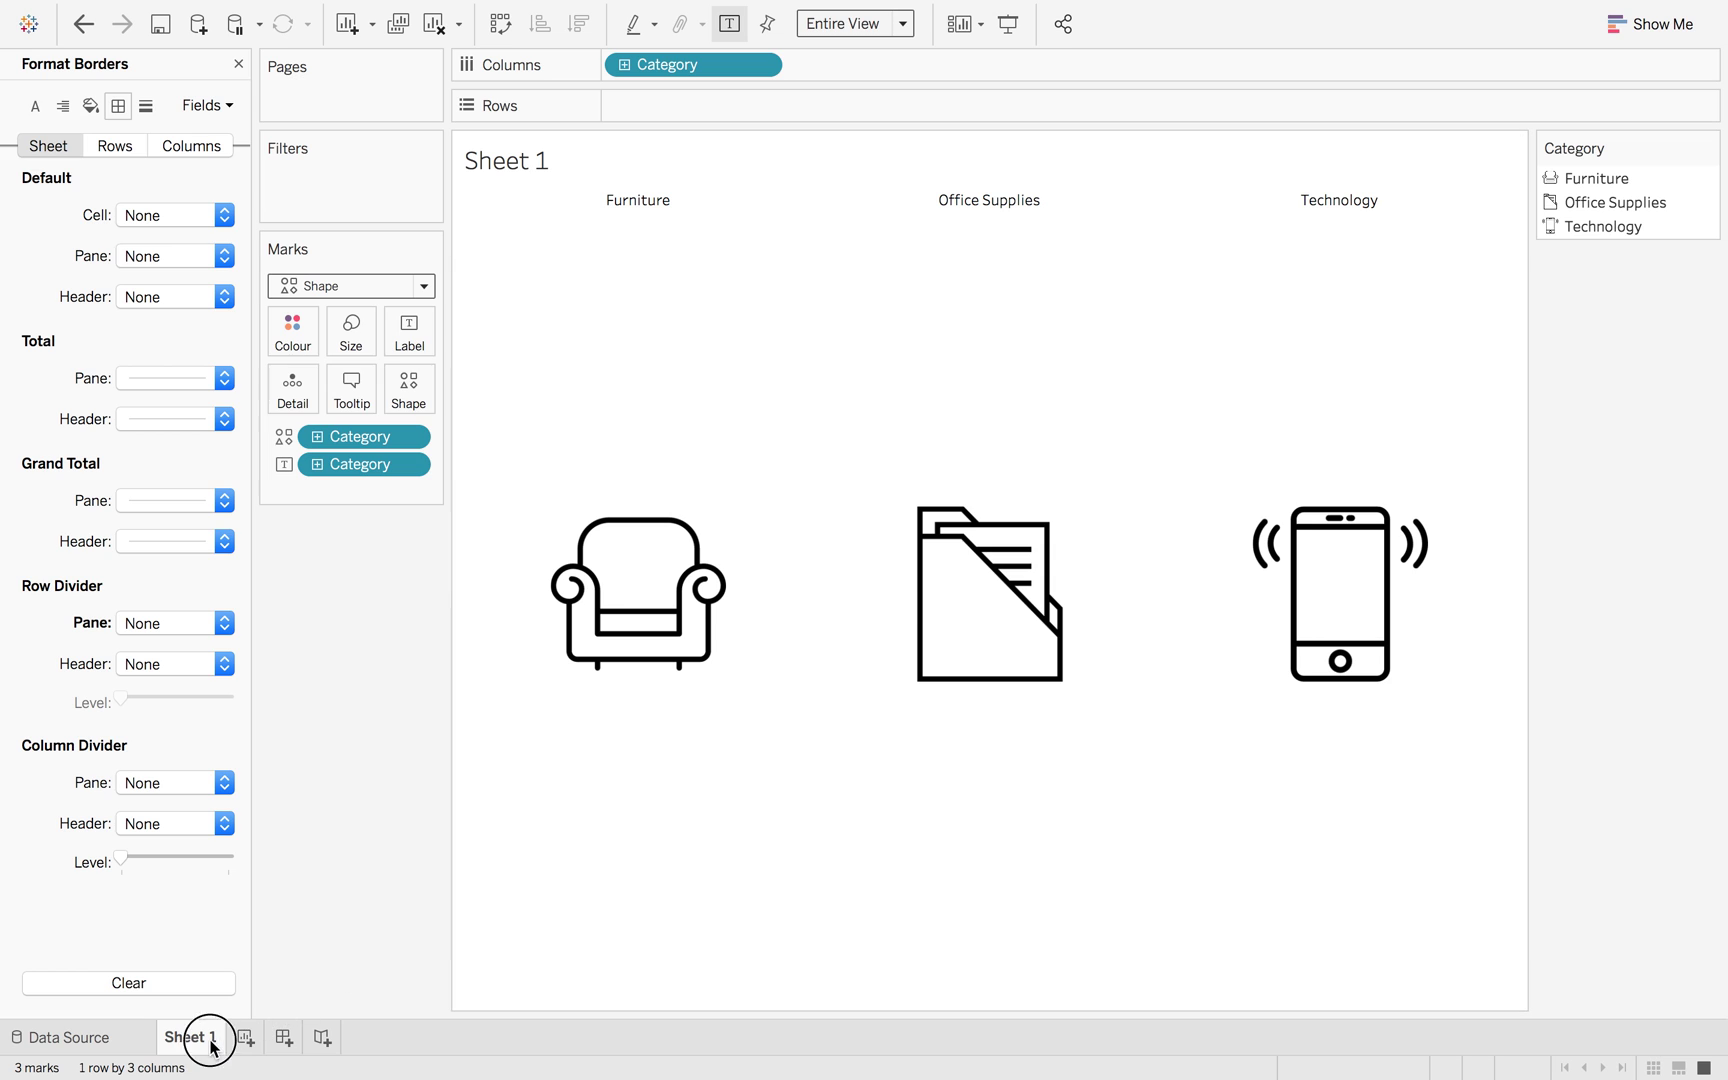
pyautogui.doubleClick(211, 1045)
pyautogui.write('Selecti')
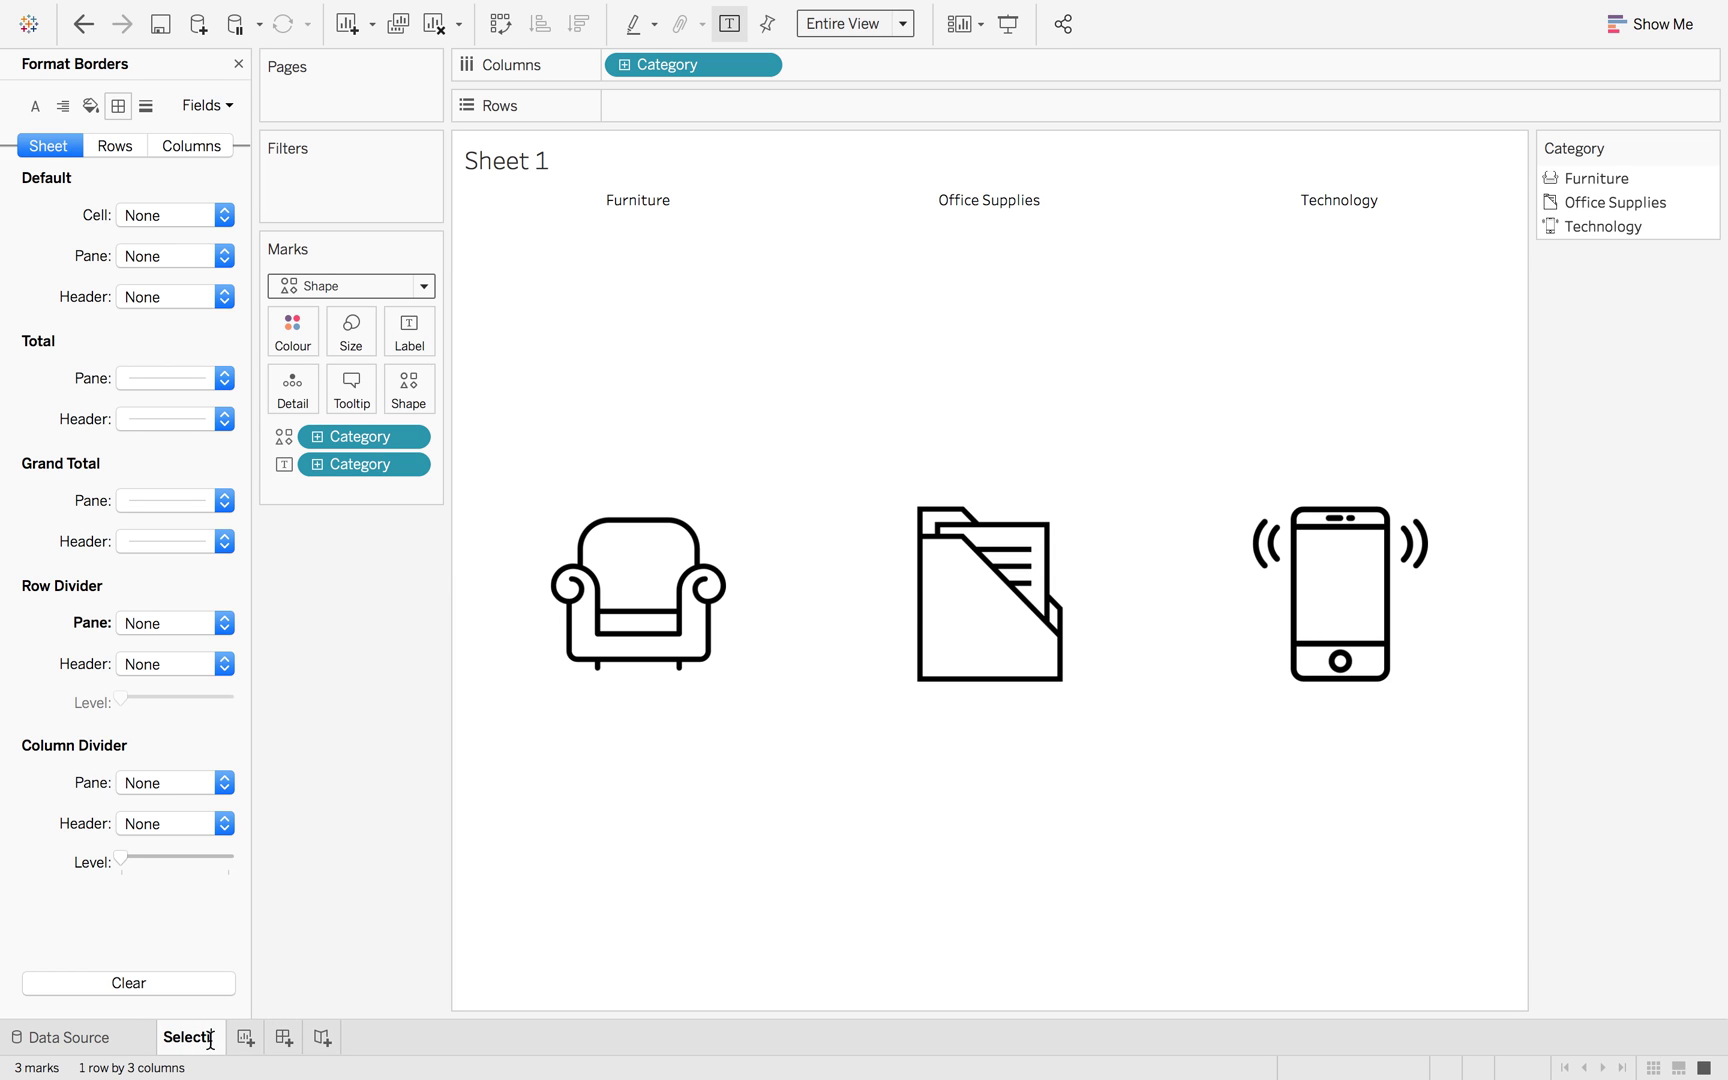
pyautogui.write('on')
pyautogui.press('Return')
pyautogui.click(284, 1040)
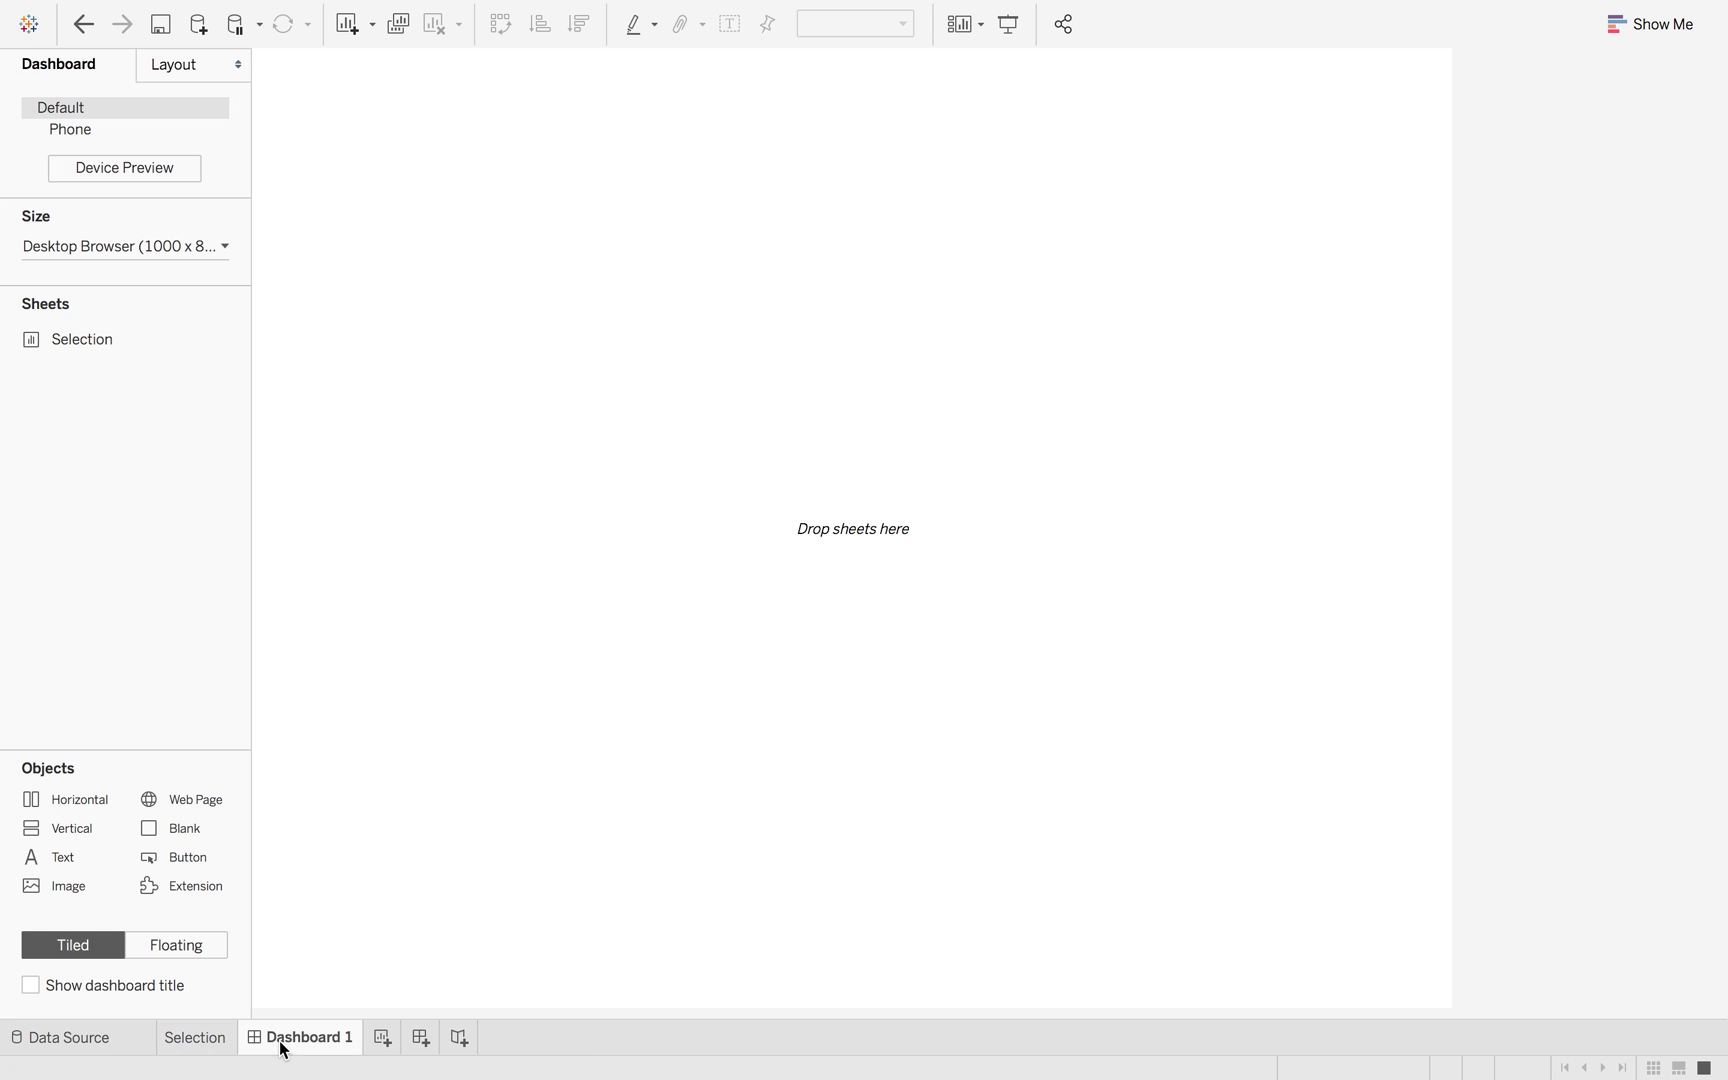
# In a new worksheet, plot Sales on Rows against continuous MONTH(Order Date) on Columns.
pyautogui.click(382, 1037)
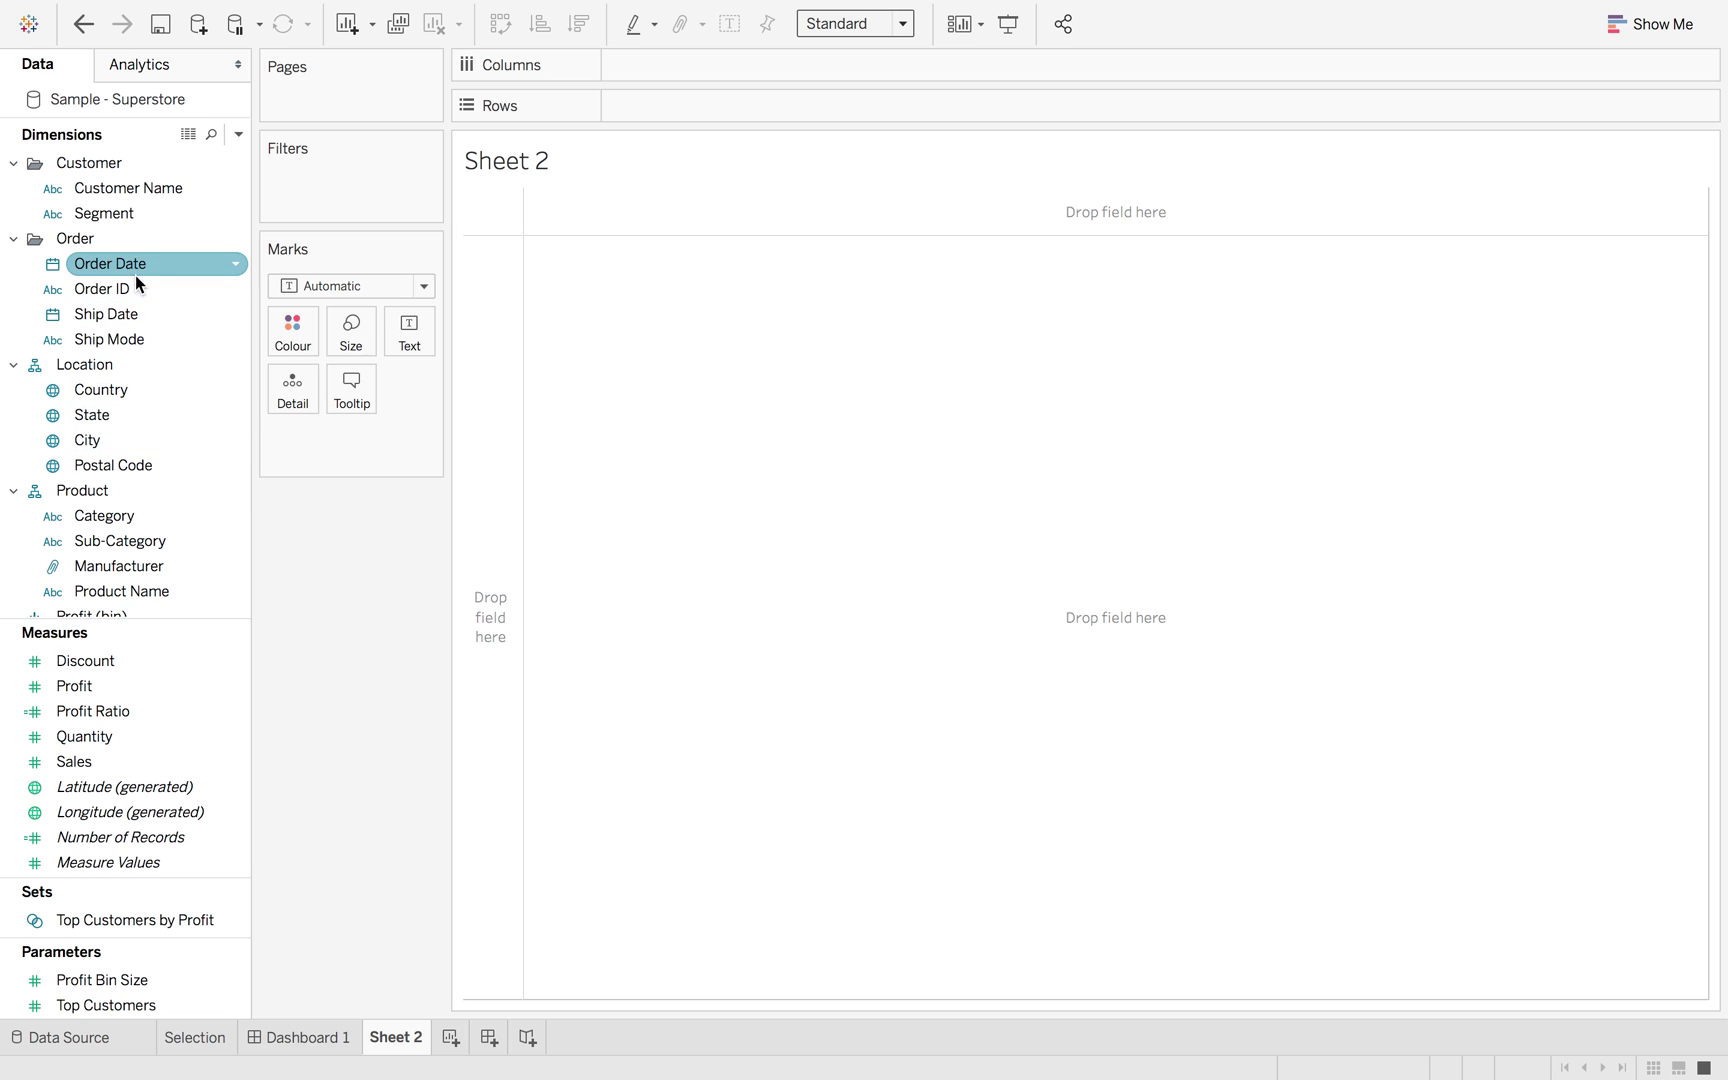
pyautogui.moveTo(139, 263); pyautogui.dragTo(649, 66)
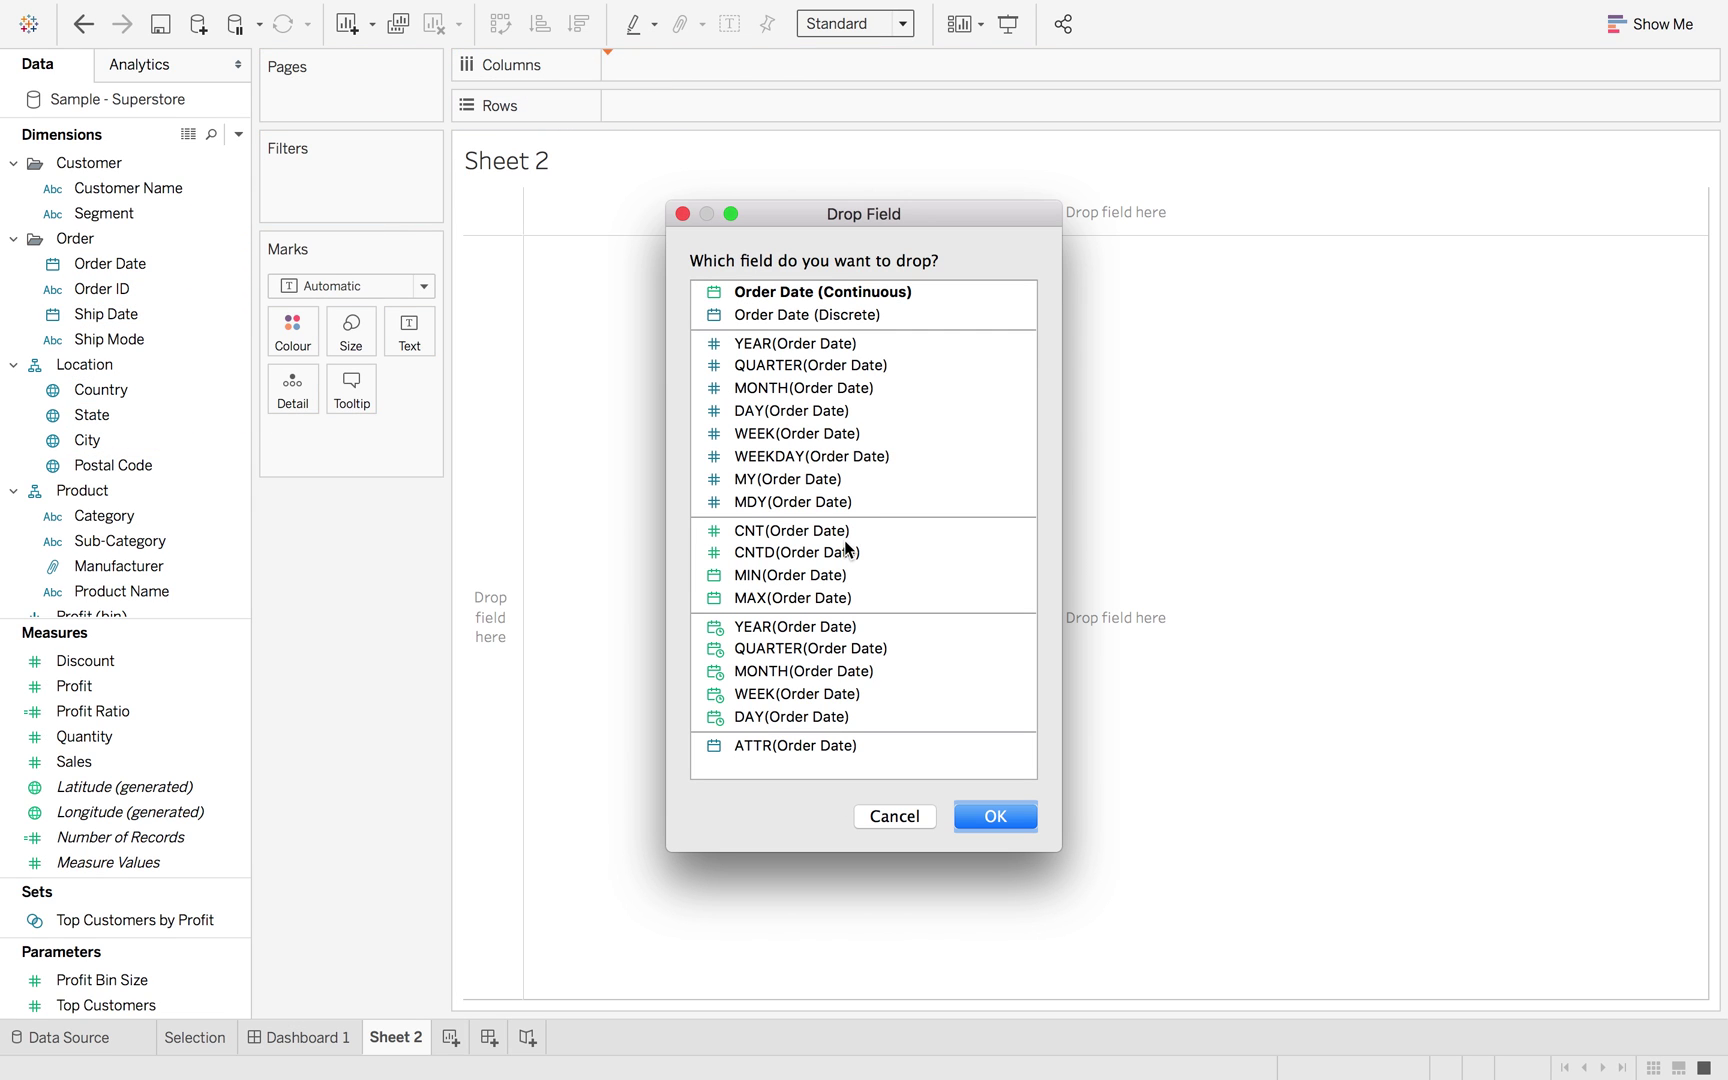
pyautogui.click(785, 672)
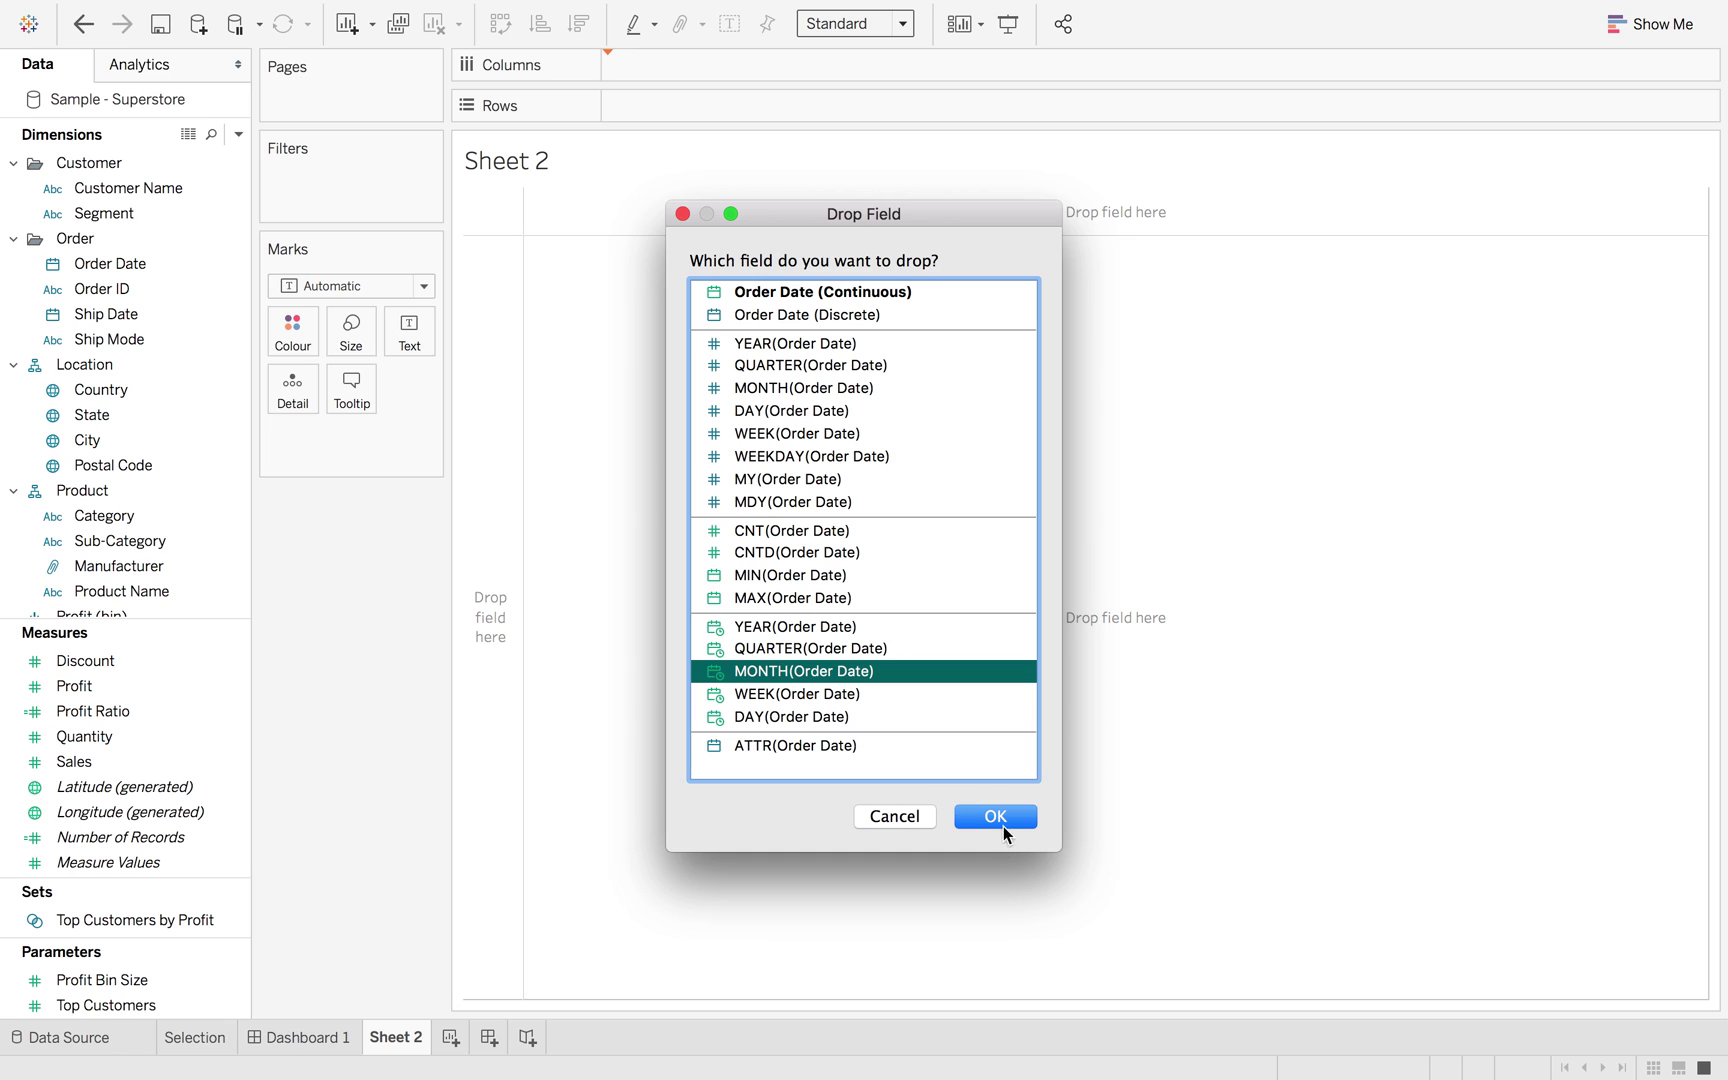
pyautogui.click(1003, 826)
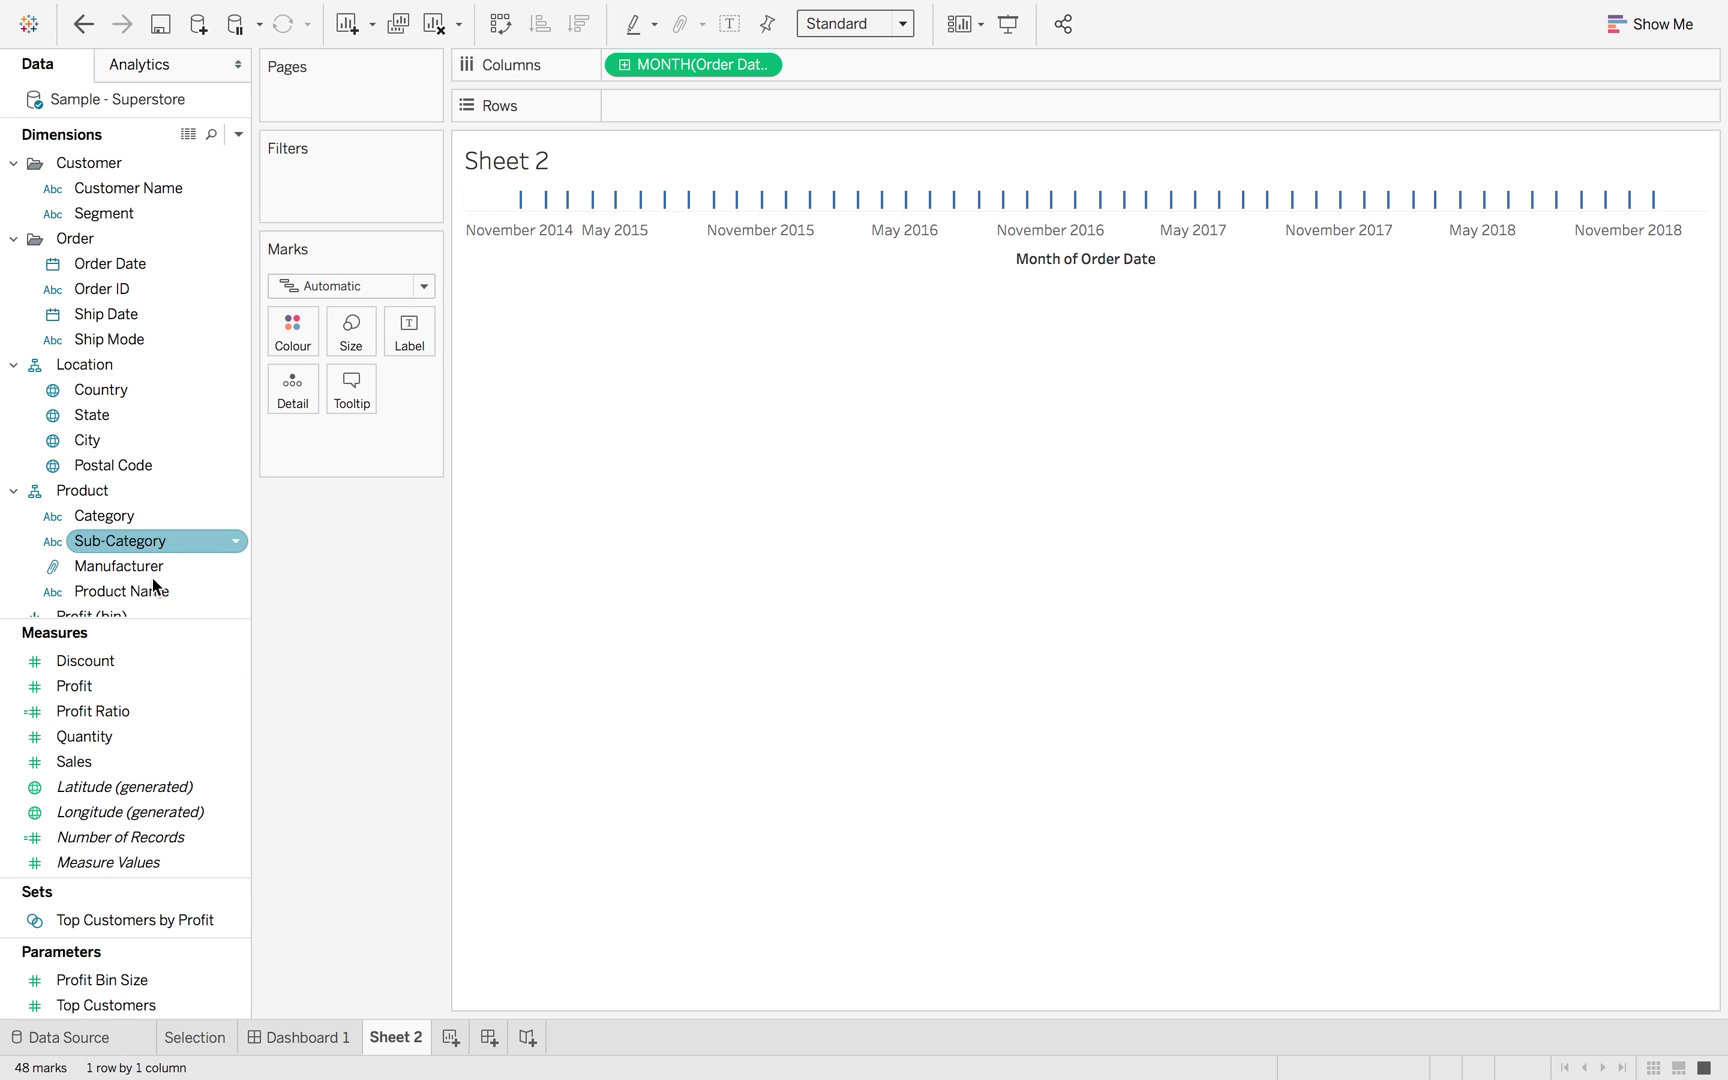
pyautogui.moveTo(150, 760)
pyautogui.mouseDown()
pyautogui.moveTo(784, 127)
pyautogui.moveTo(778, 109)
pyautogui.mouseUp()
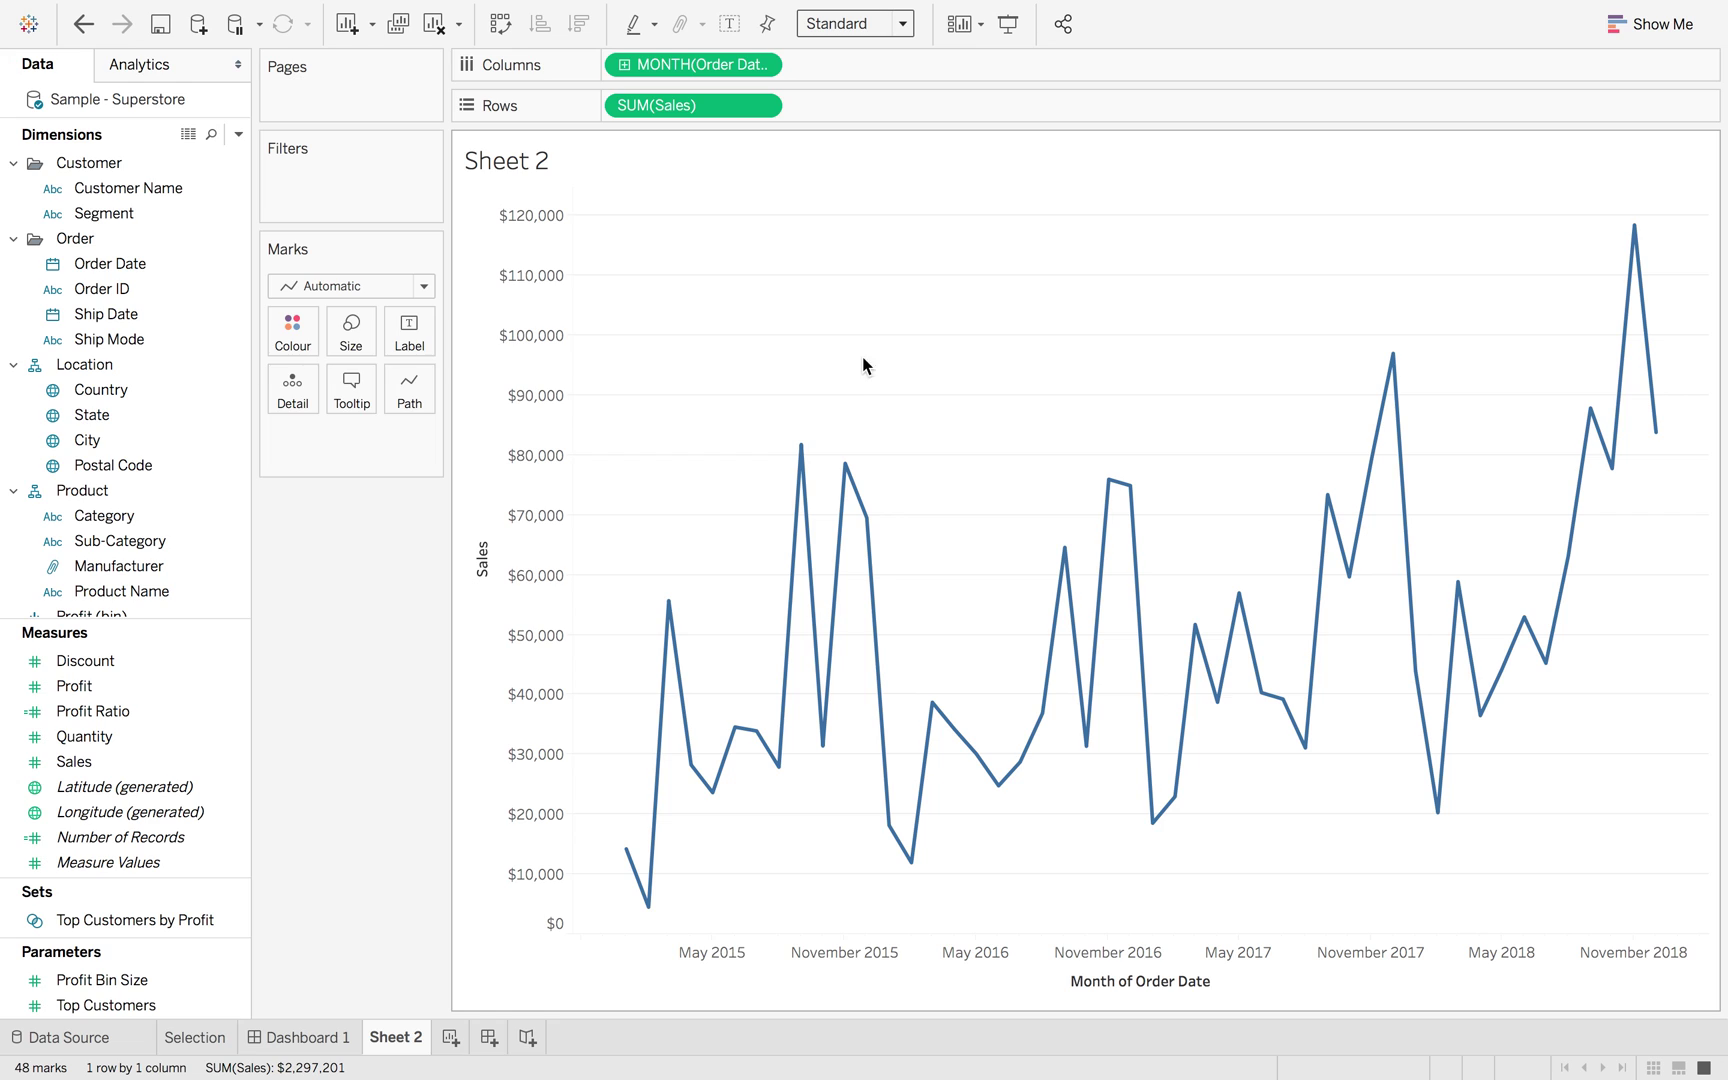
# Rename the new worksheet to 'Over Time'.
pyautogui.doubleClick(398, 1037)
pyautogui.write('Ov')
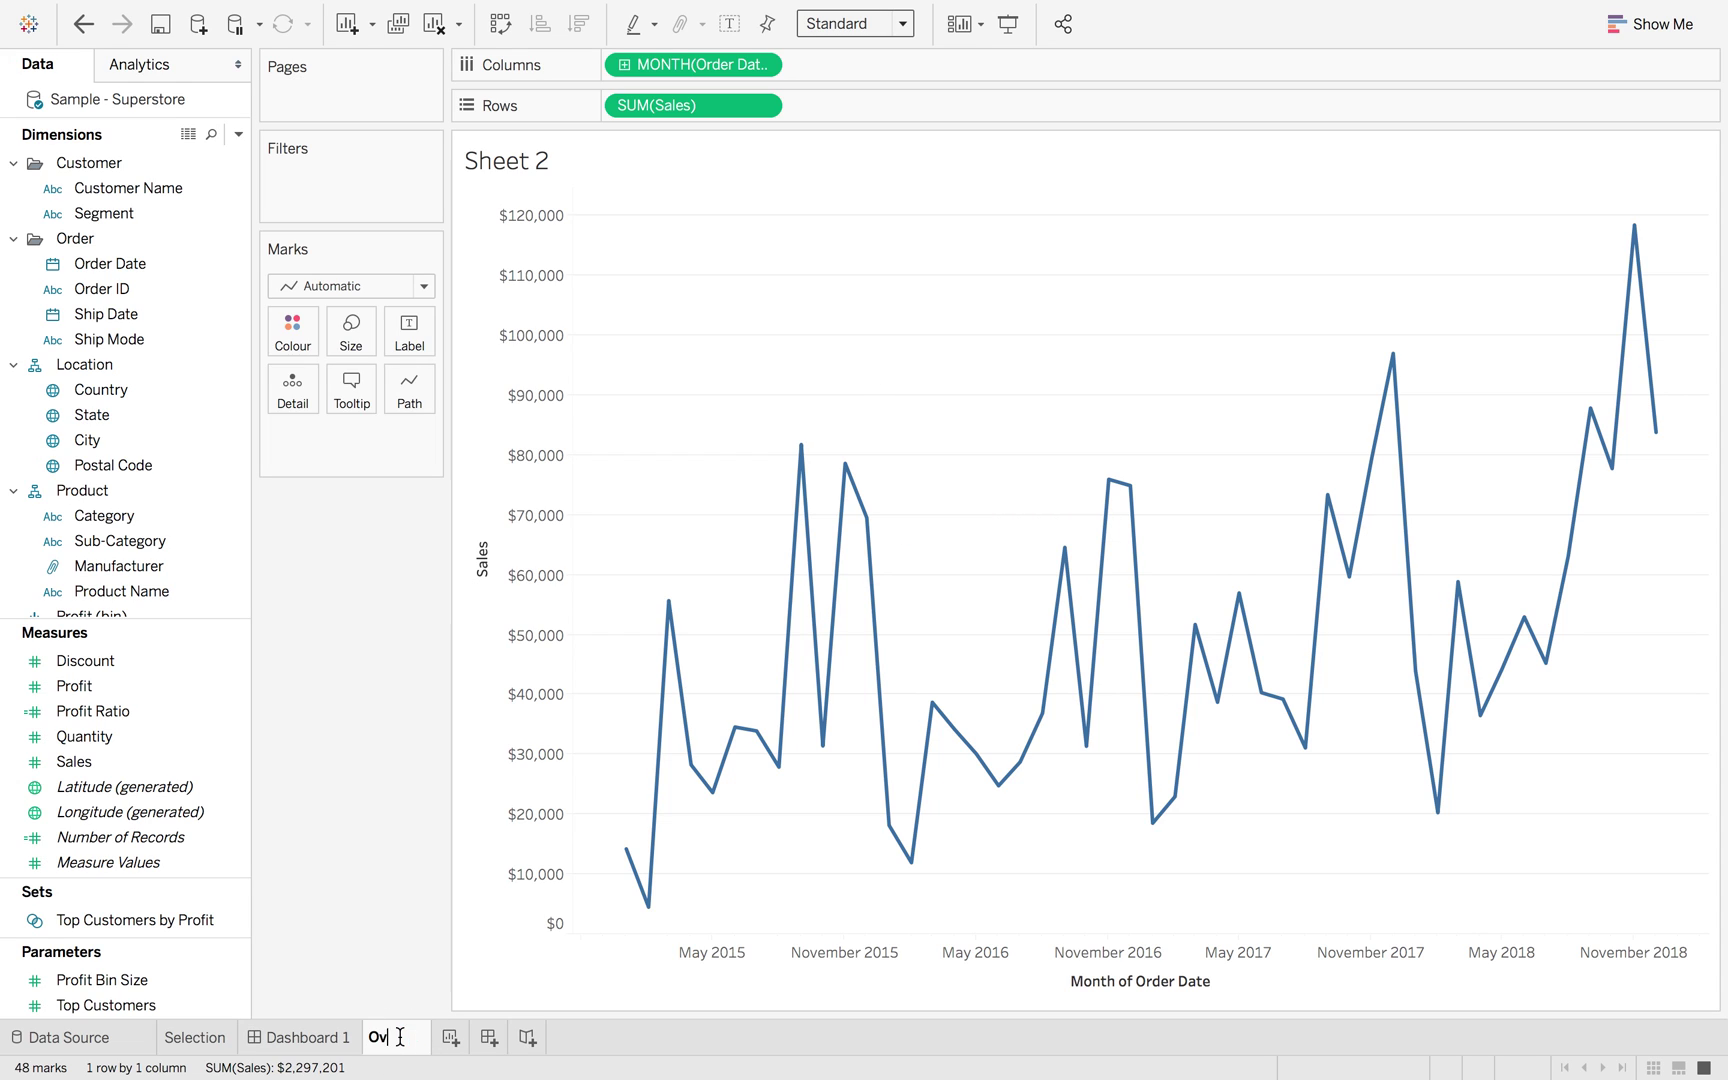
pyautogui.write('er Time')
pyautogui.press('Return')
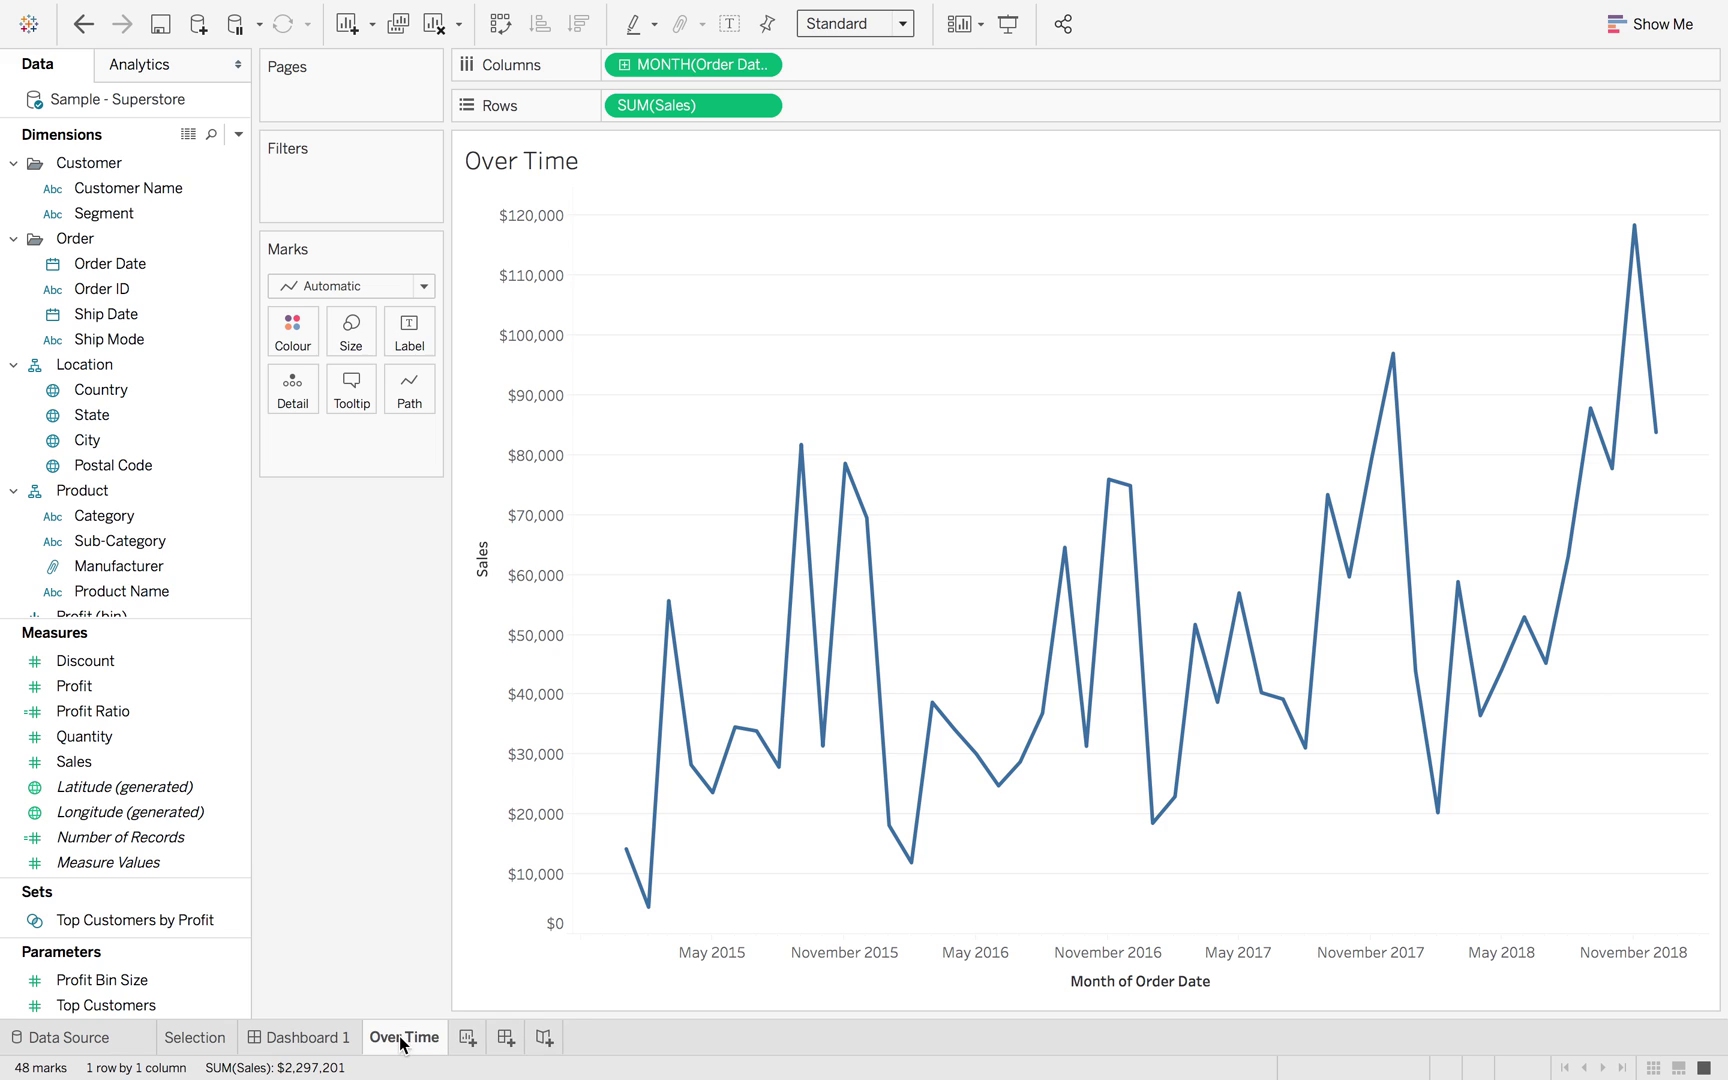
pyautogui.click(300, 1037)
# Place the Selection icons on top and the Over Time chart below, shrinking the icon area.
pyautogui.doubleClick(94, 344)
pyautogui.moveTo(94, 344); pyautogui.dragTo(657, 315)
pyautogui.moveTo(160, 366); pyautogui.dragTo(716, 684)
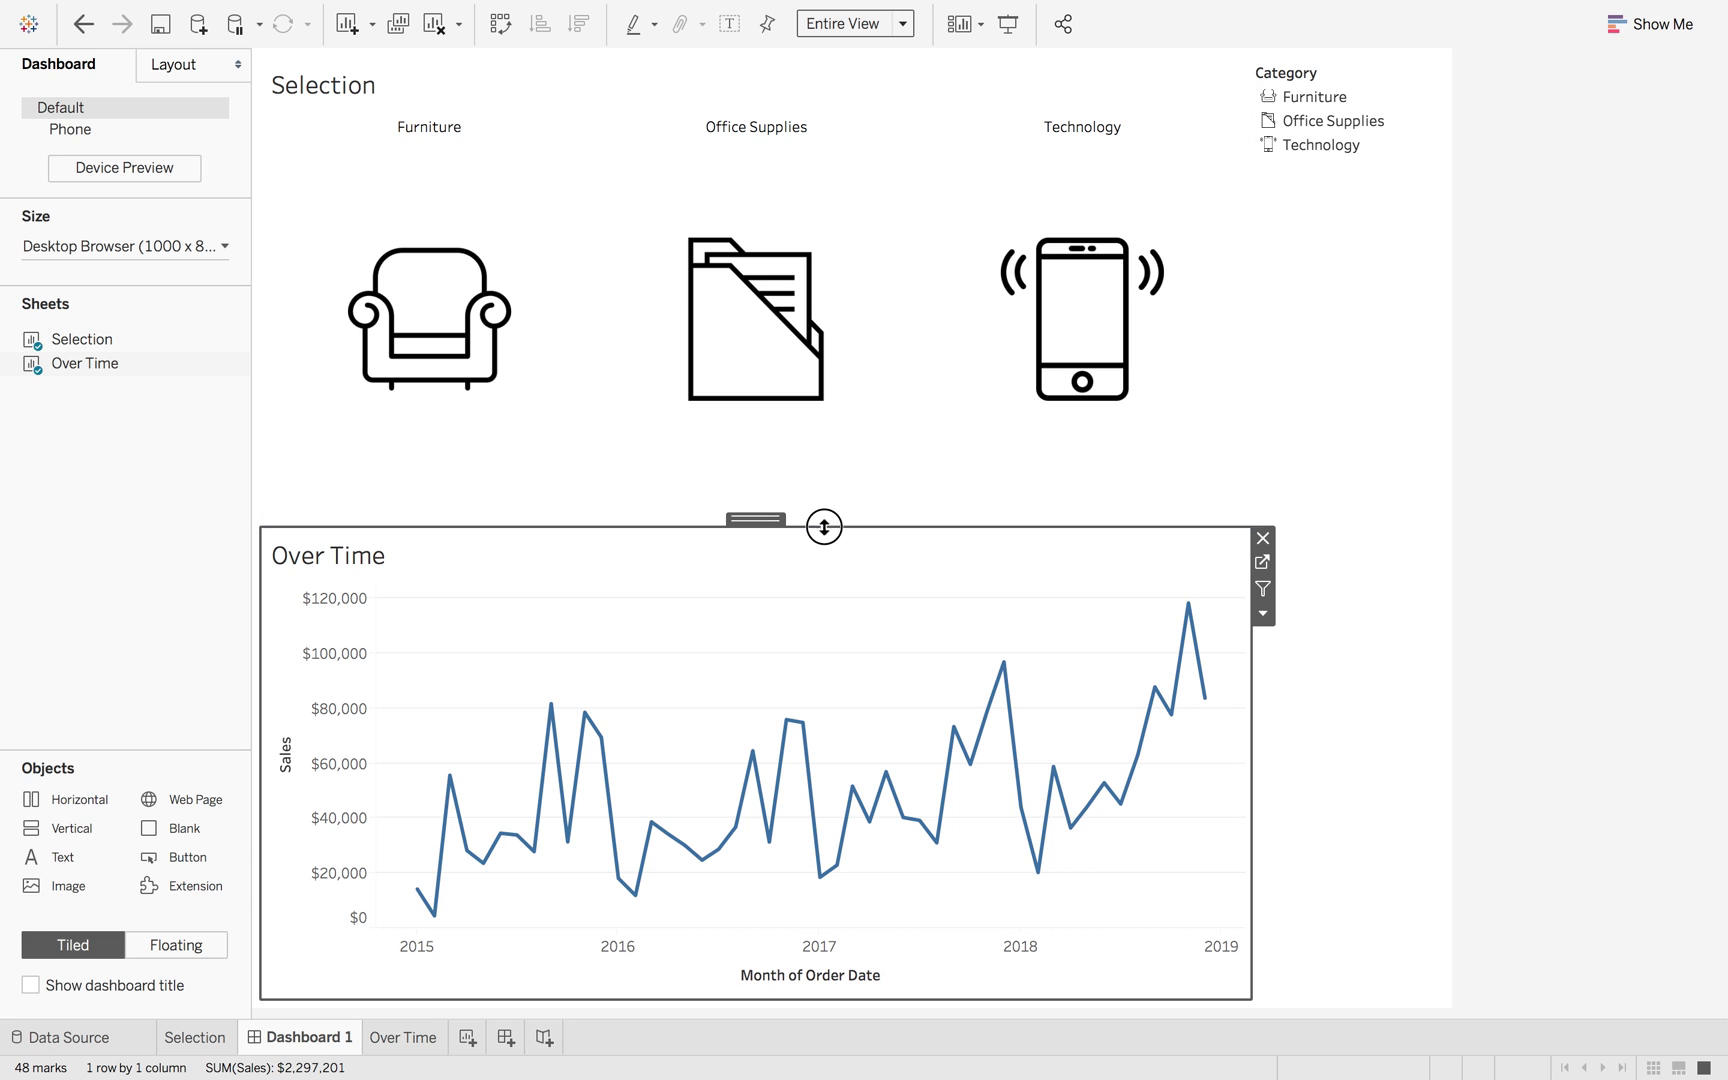
pyautogui.moveTo(822, 528); pyautogui.dragTo(872, 255)
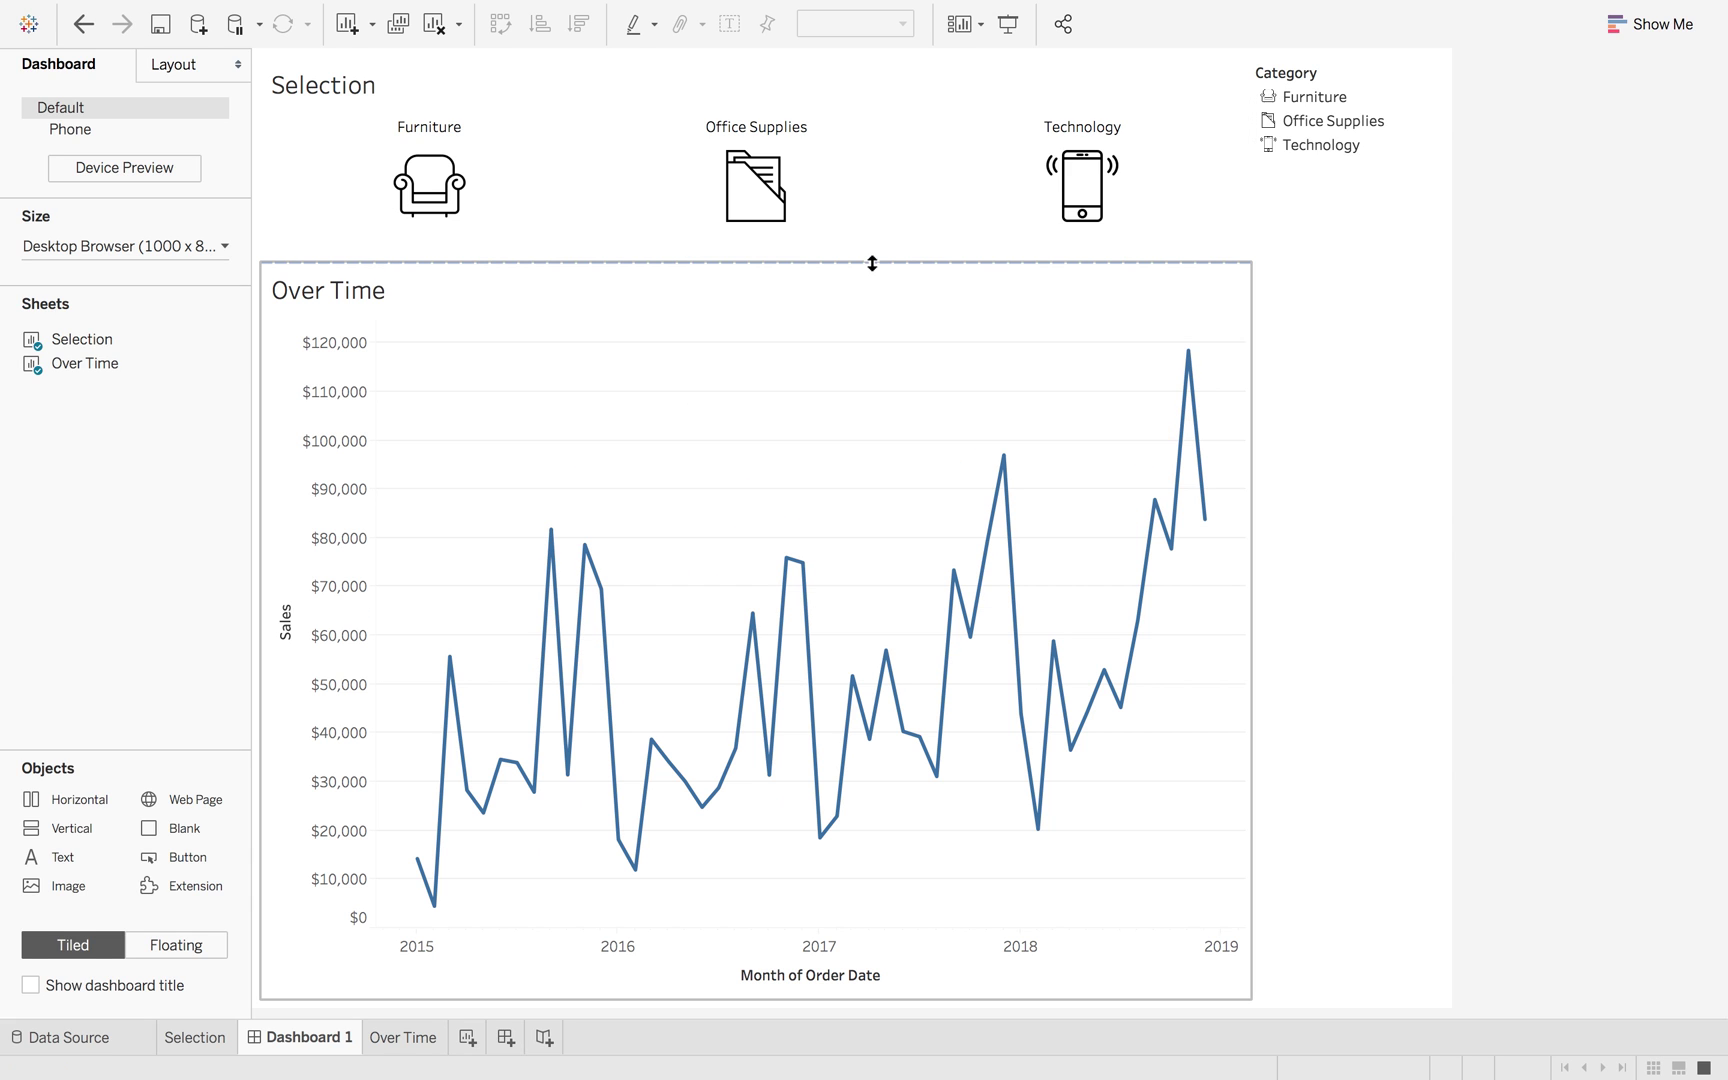
# Delete the Category legend's layout container from Dashboard 1.
pyautogui.click(1350, 78)
pyautogui.moveTo(1347, 64); pyautogui.dragTo(1351, 77)
pyautogui.doubleClick(1349, 62)
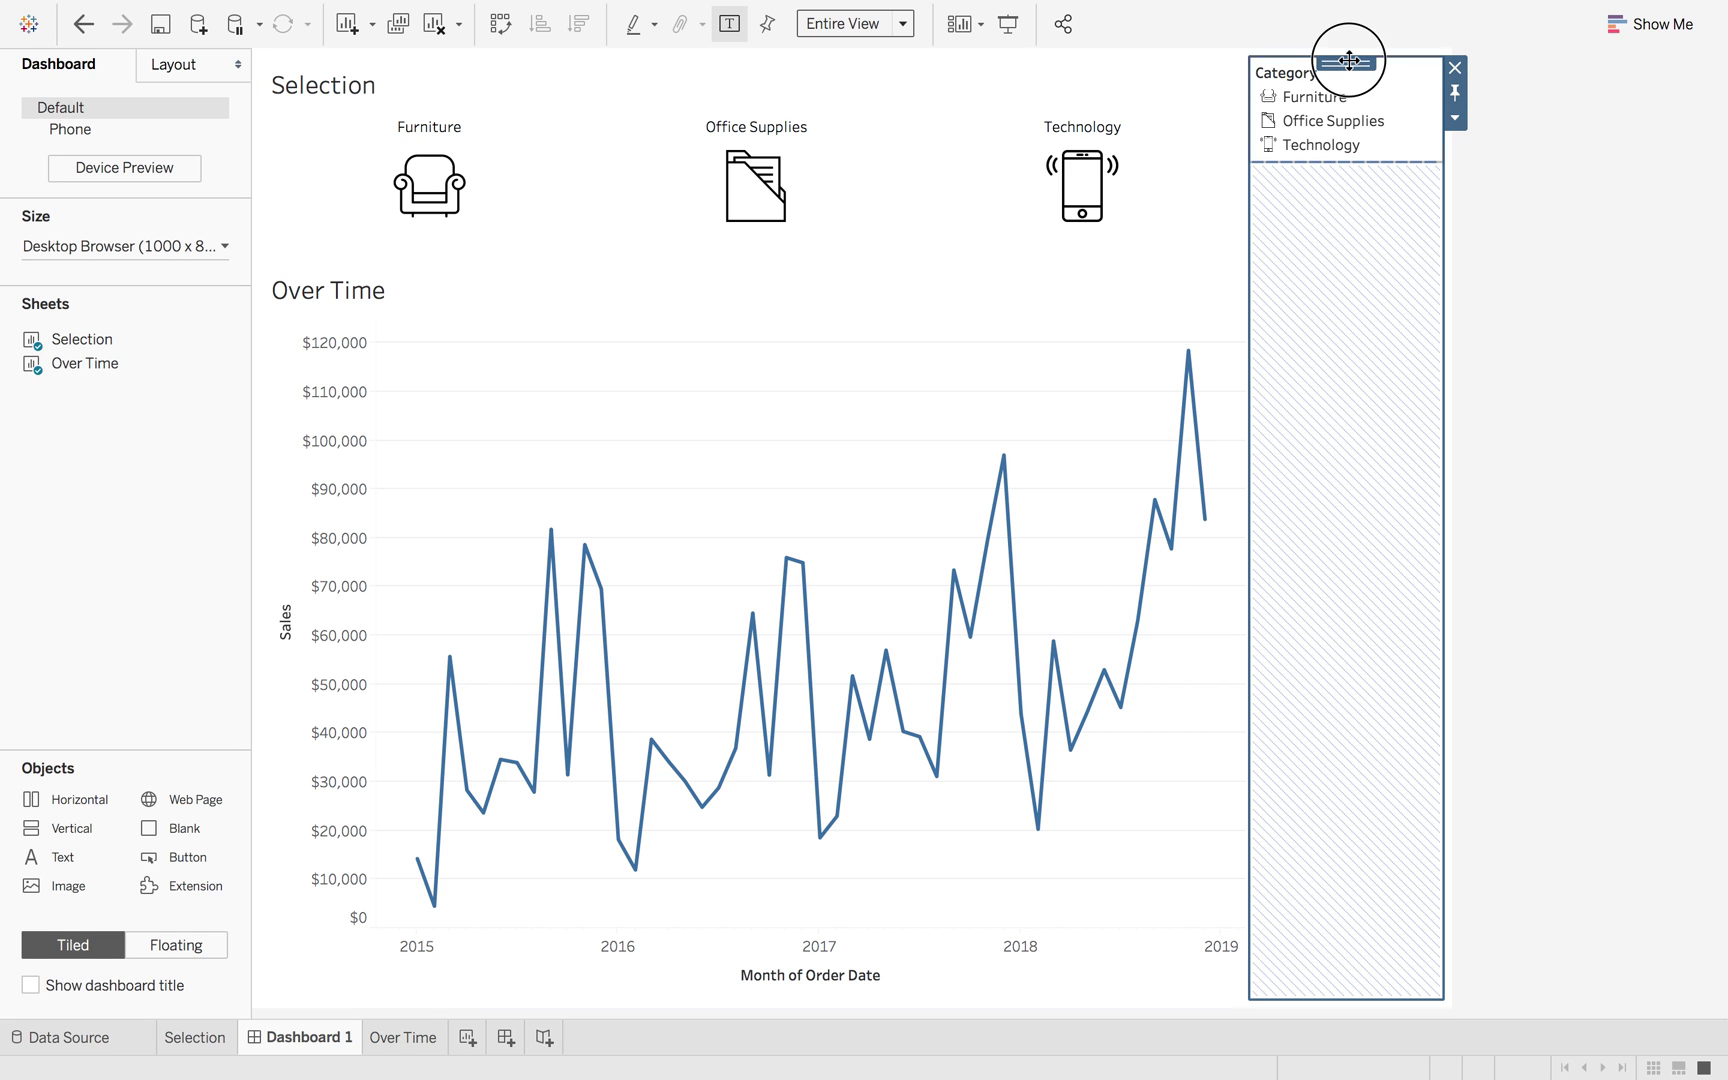
pyautogui.click(1455, 67)
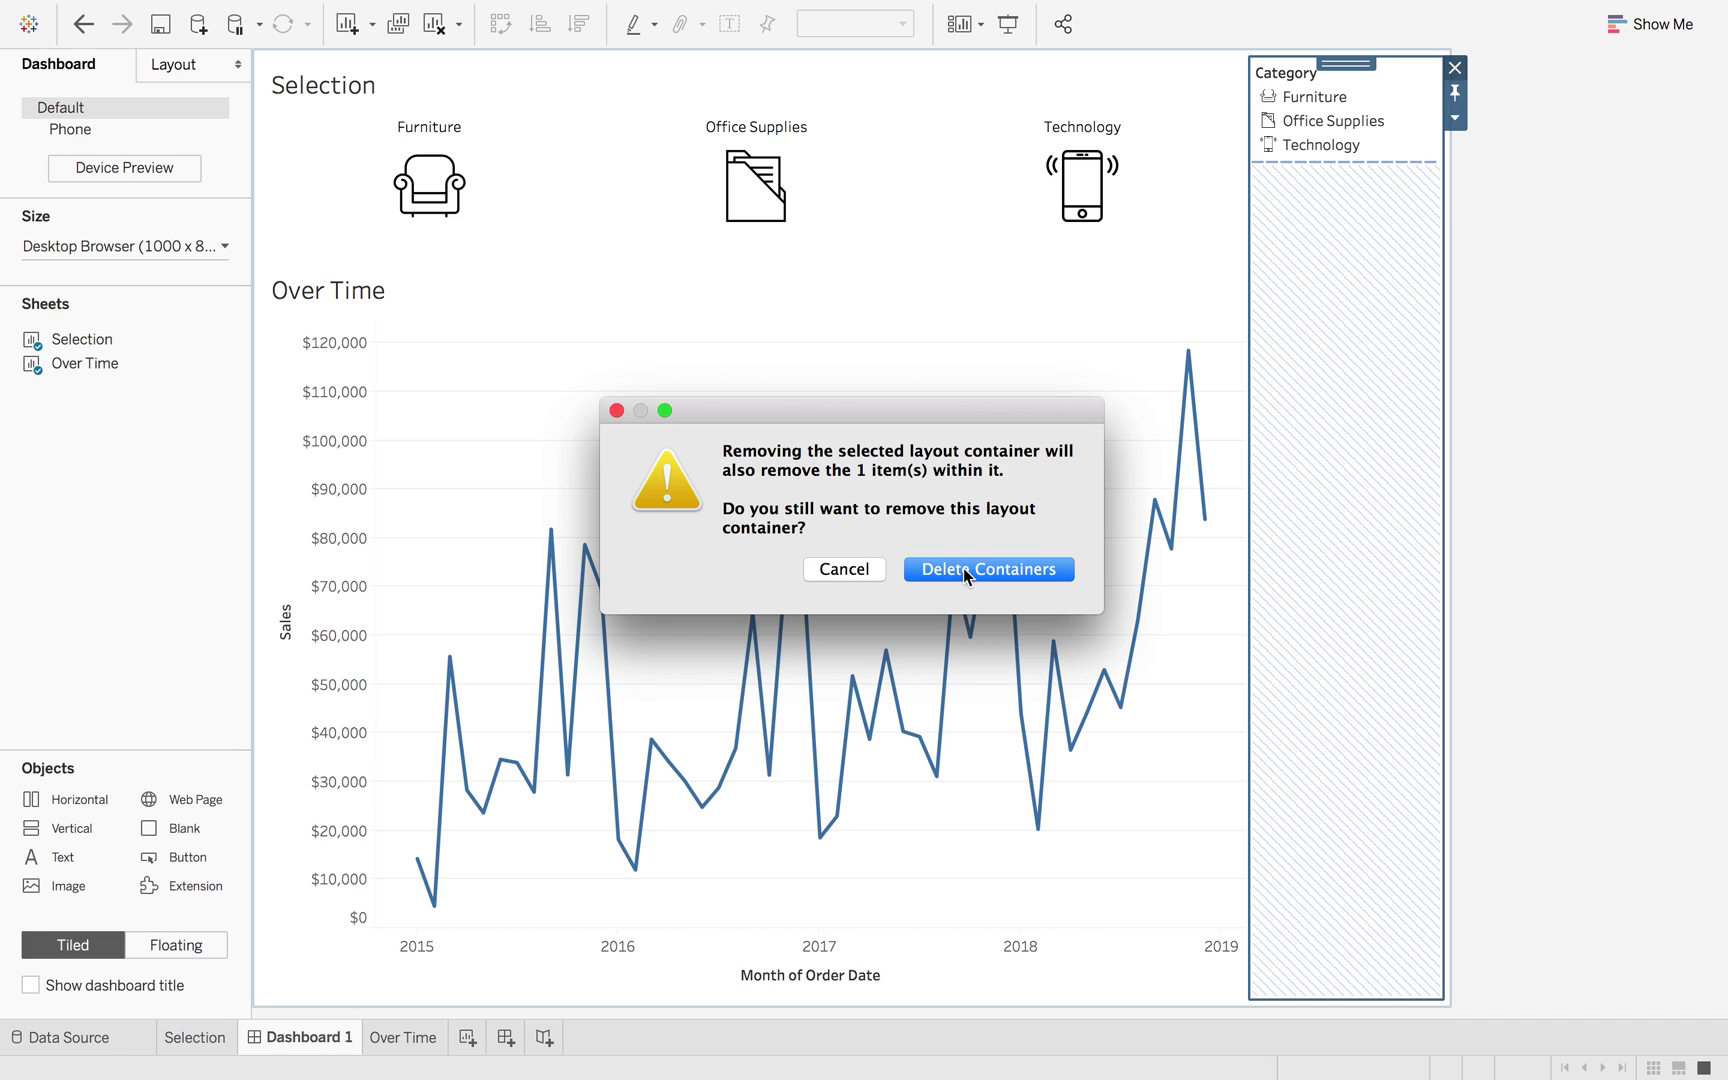
pyautogui.click(963, 568)
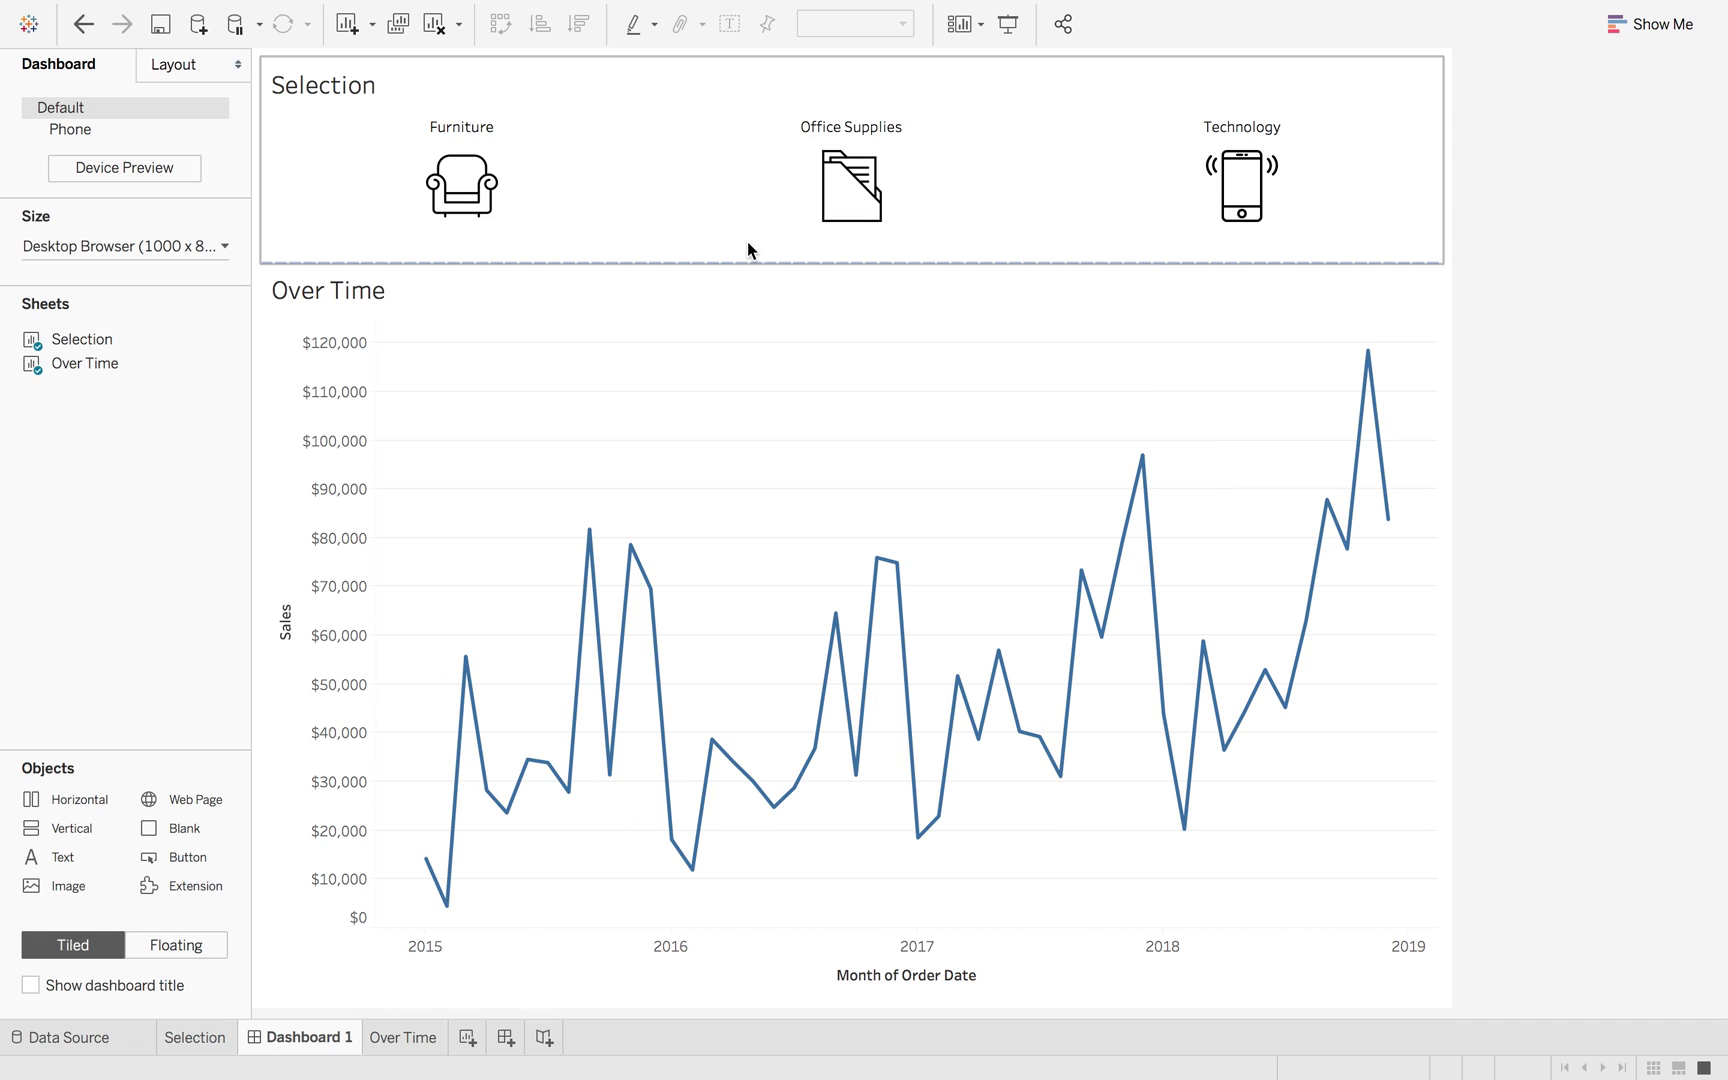
# Test selecting and clearing the Furniture icon on the dashboard.
pyautogui.click(470, 205)
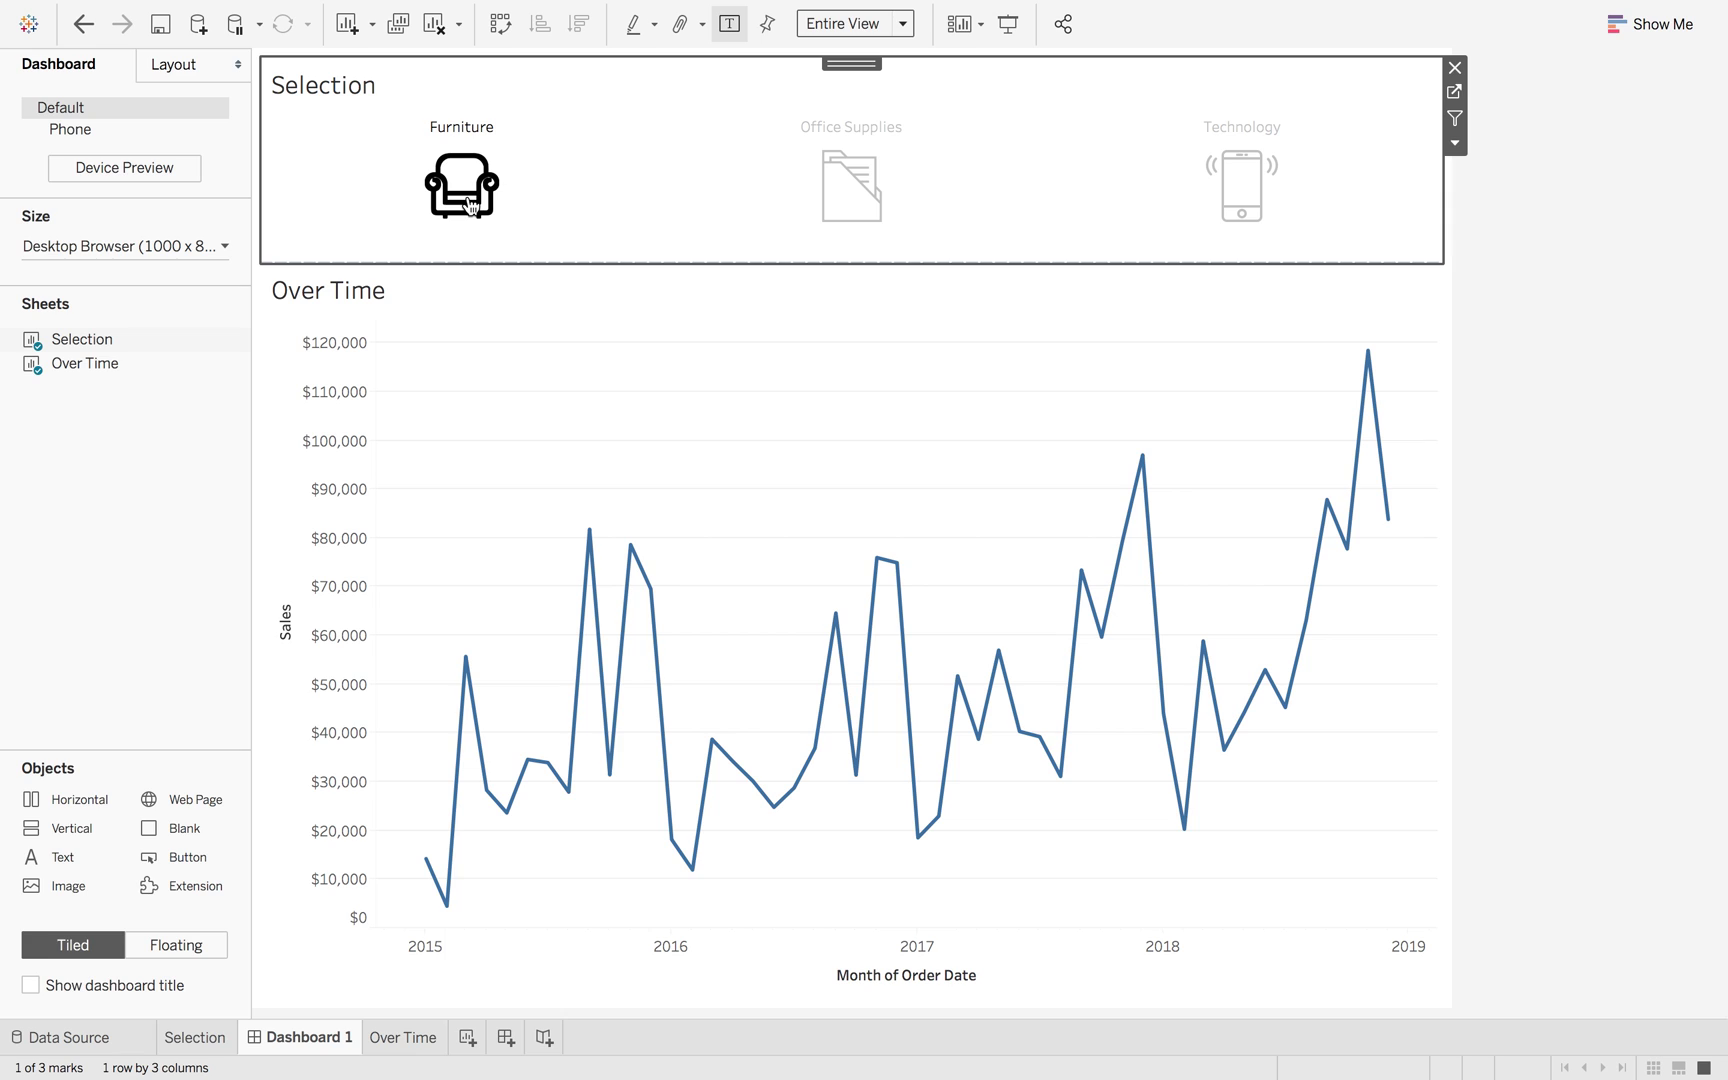
pyautogui.click(470, 205)
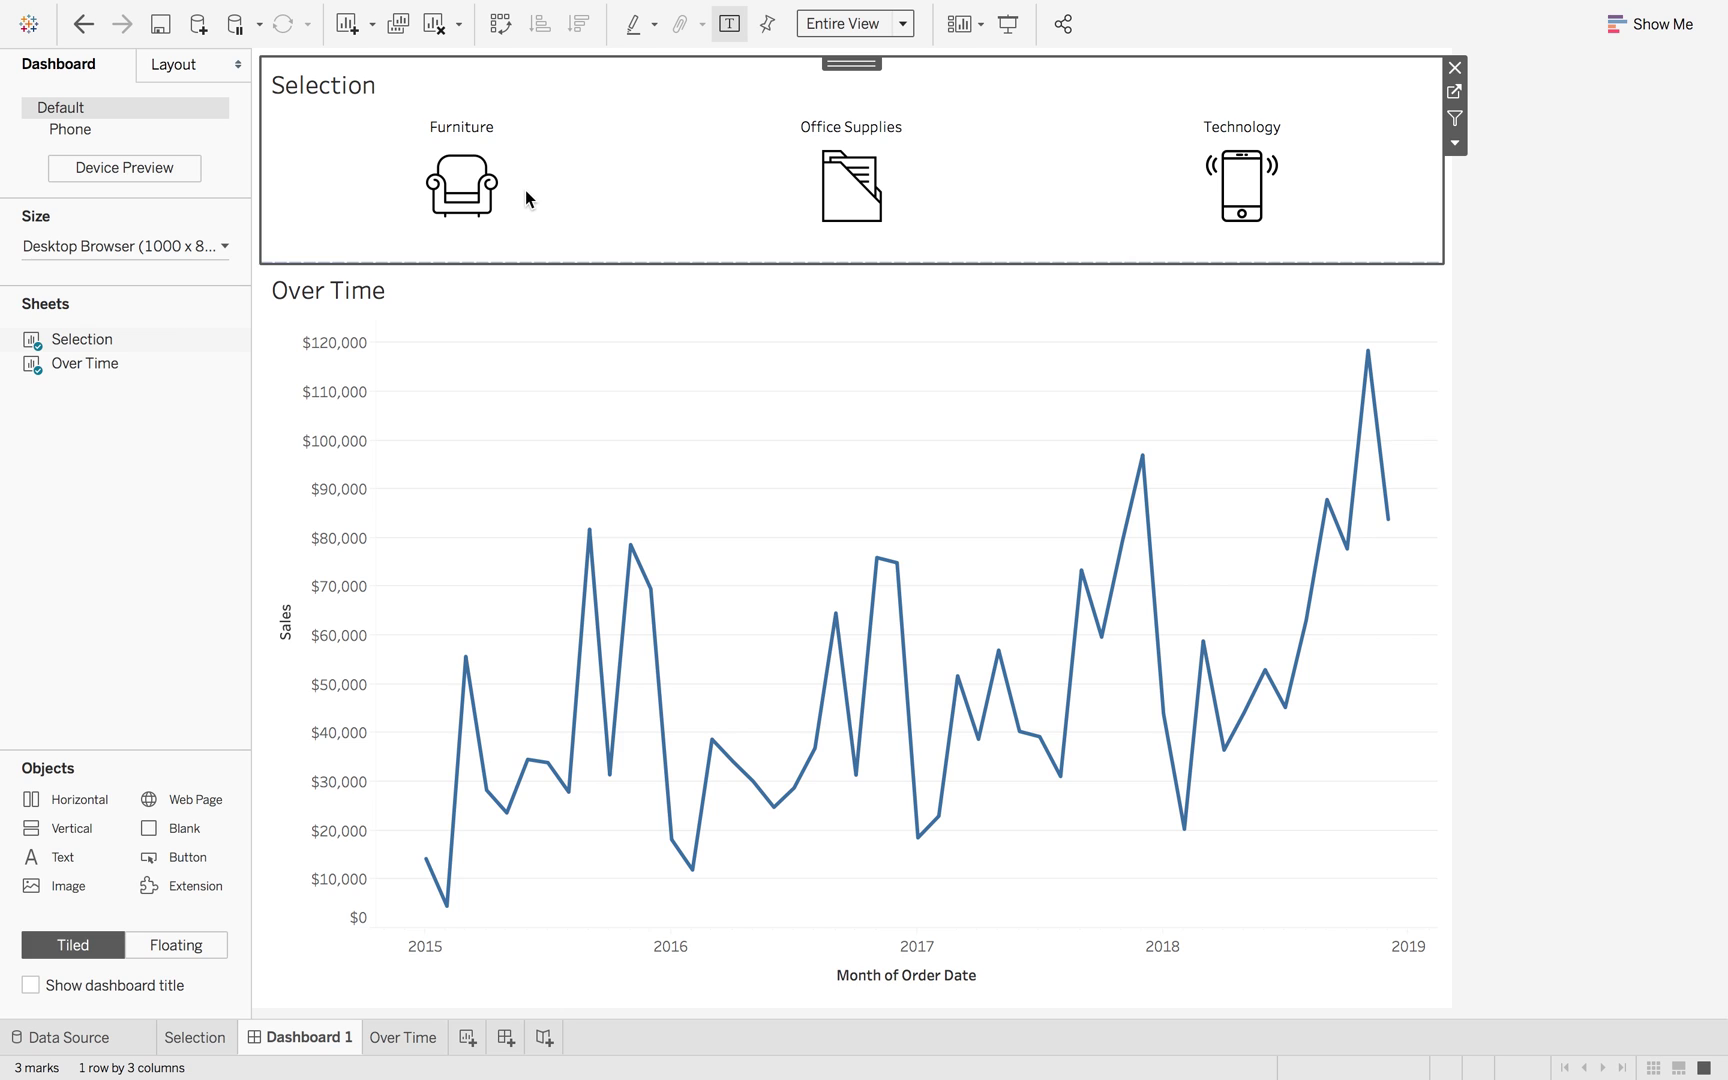
pyautogui.click(215, 1036)
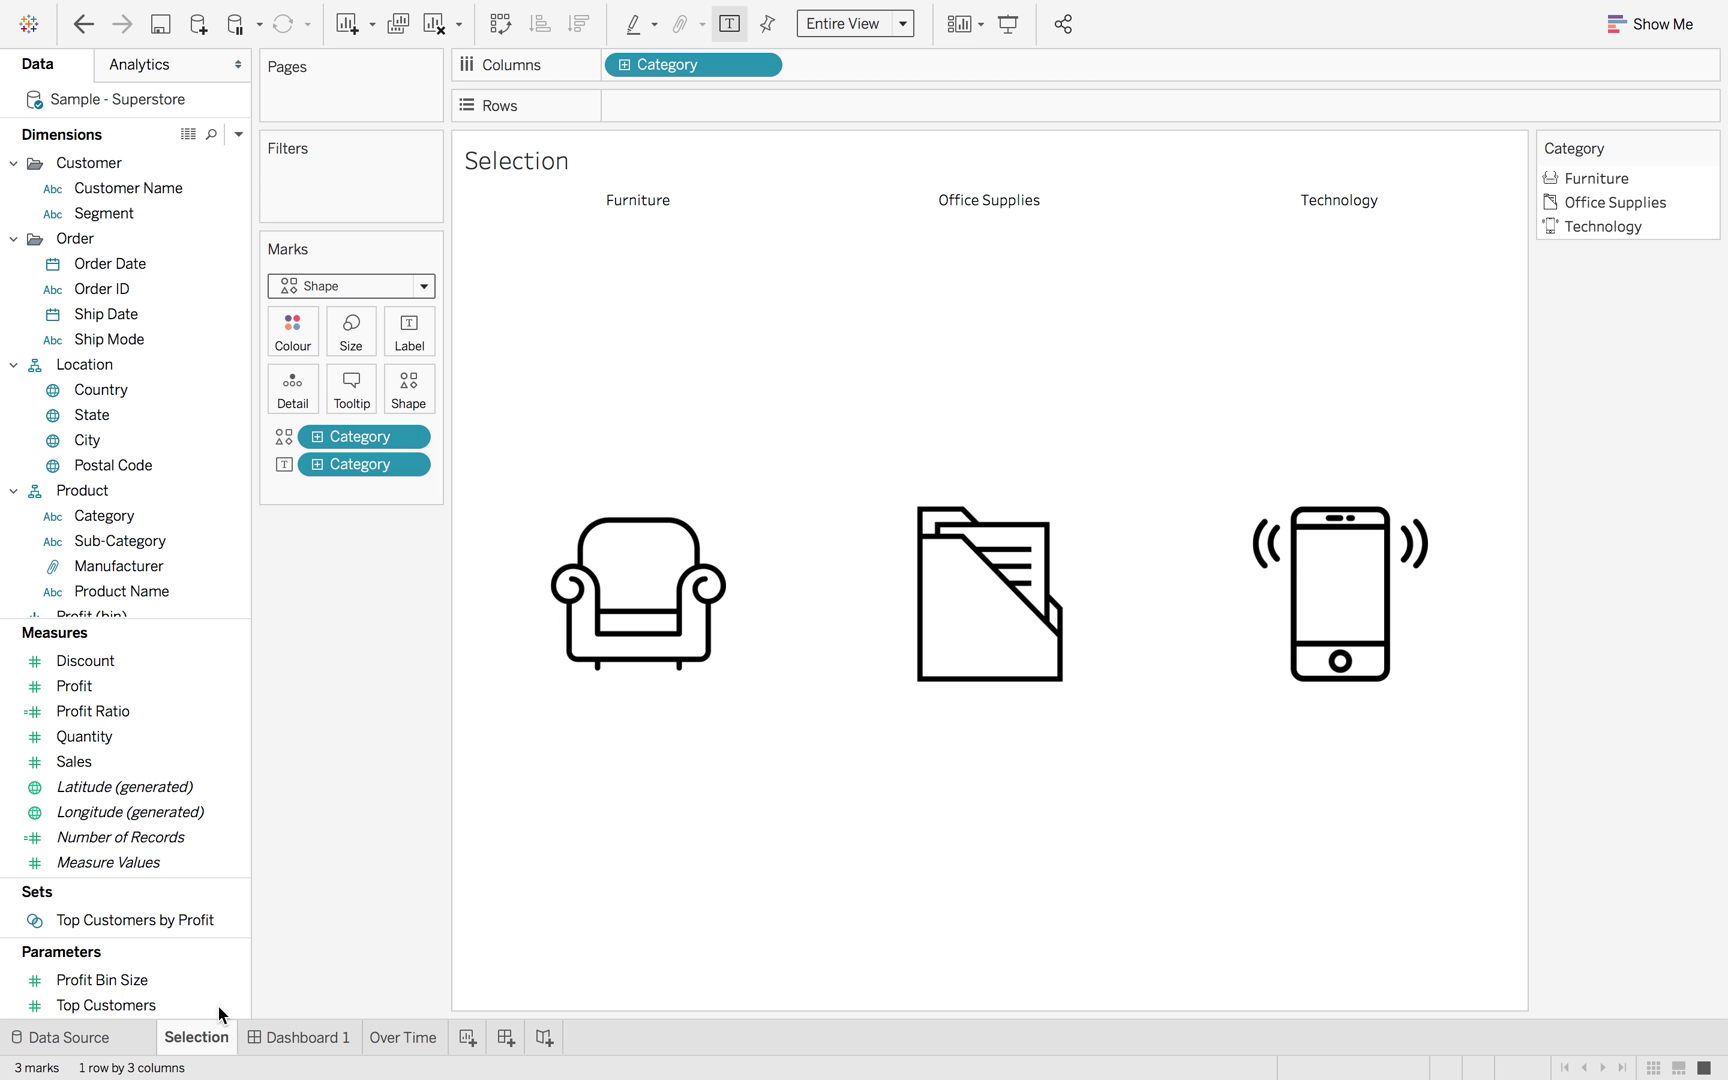
# Create a set from Category named 'Category Set' containing only Furniture.
pyautogui.rightClick(135, 516)
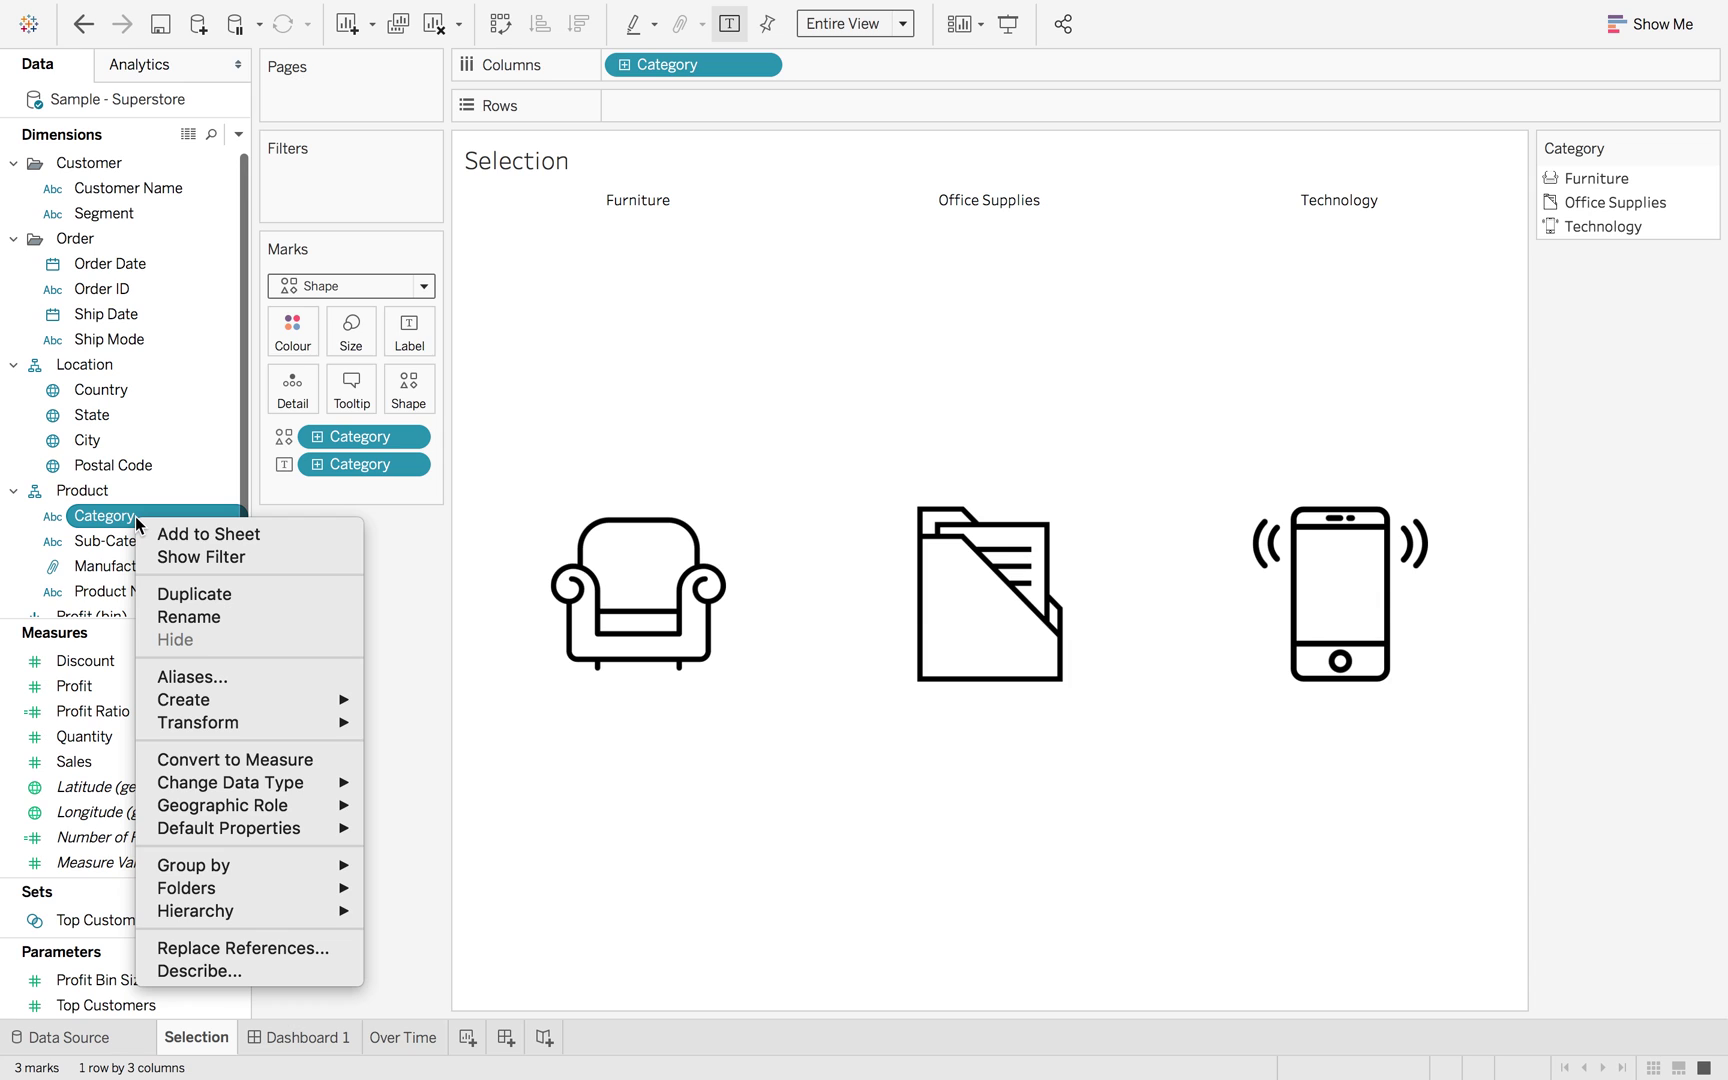
pyautogui.moveTo(267, 703)
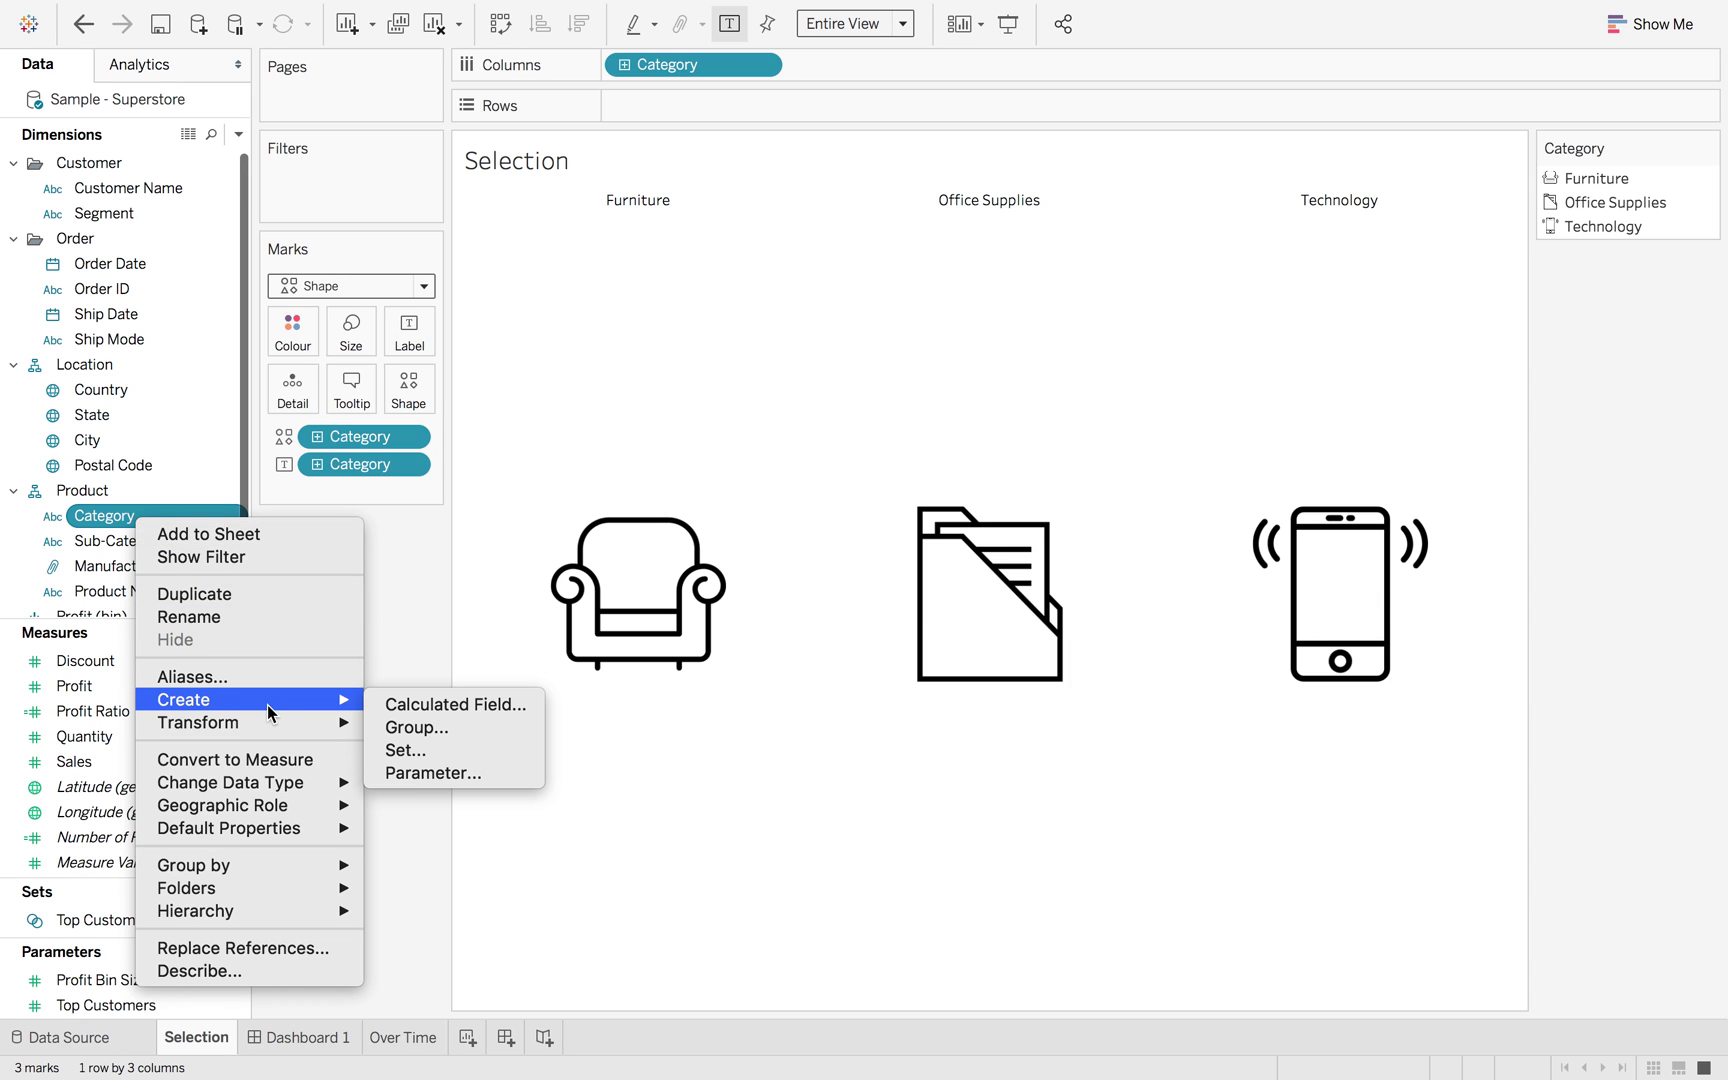
pyautogui.click(436, 748)
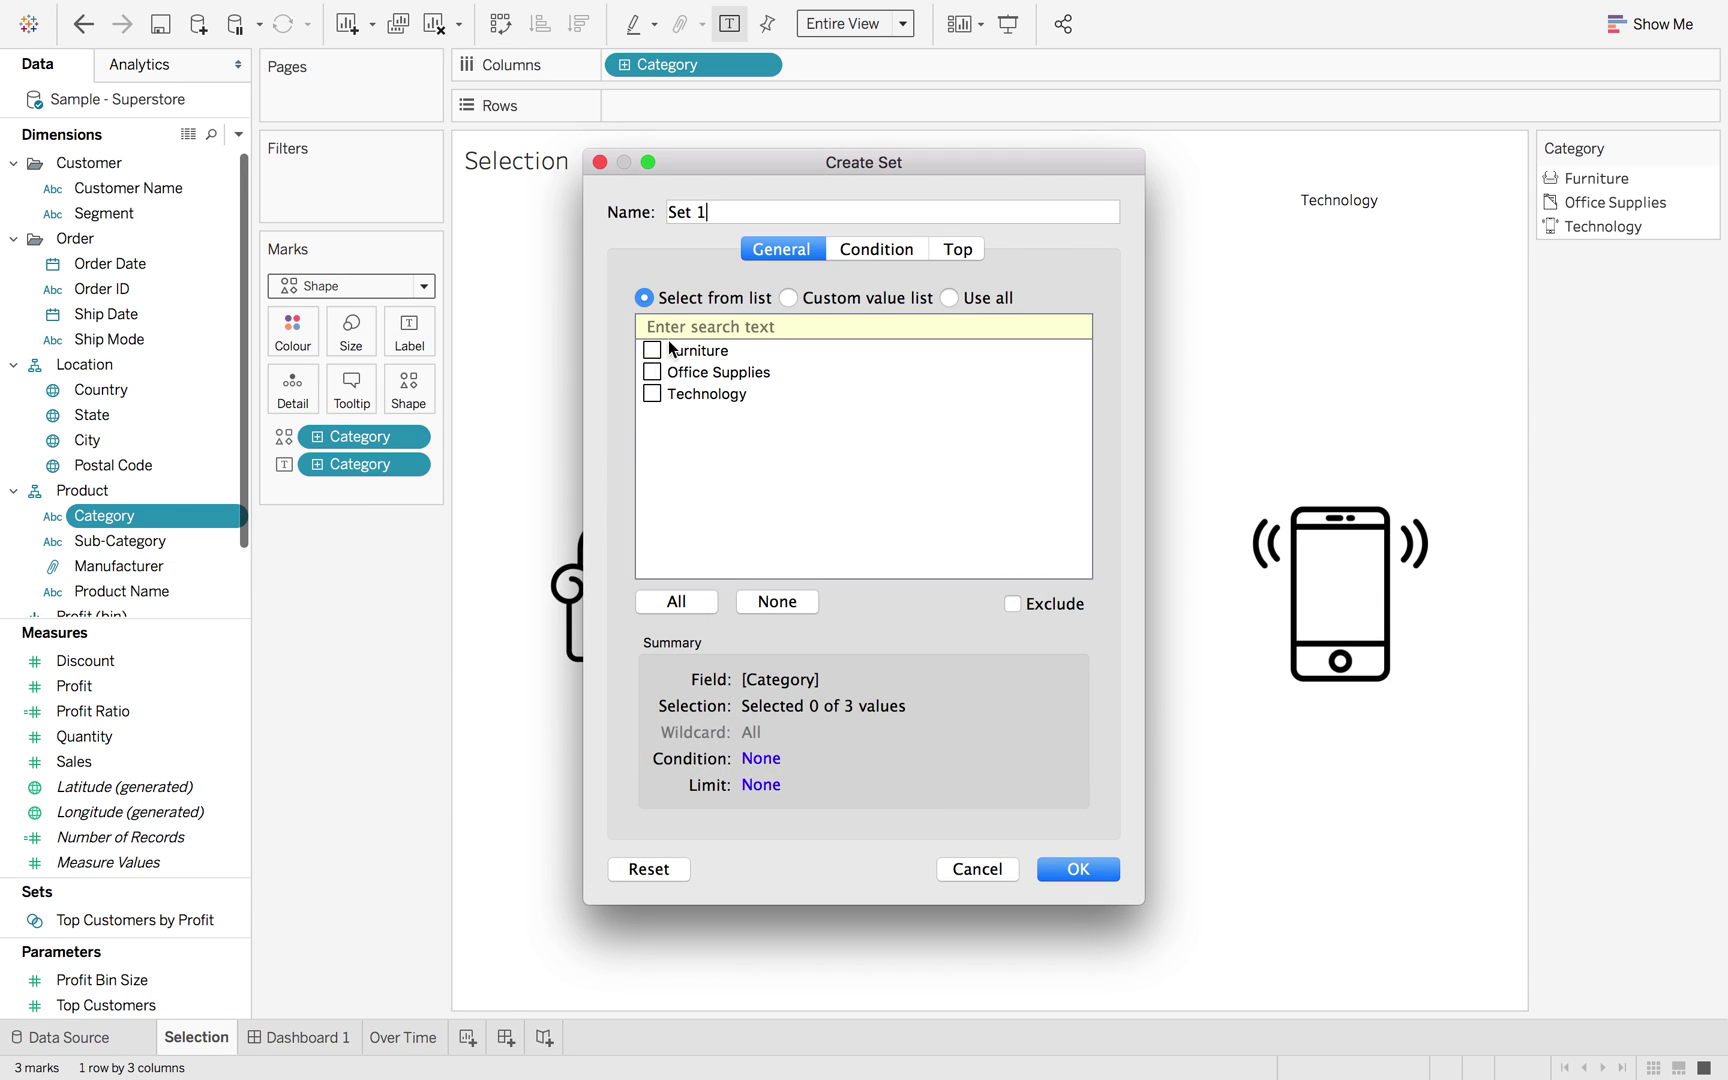
pyautogui.click(732, 212)
pyautogui.press('BackSpace')
pyautogui.press('BackSpace')
pyautogui.press('BackSpace')
pyautogui.press('BackSpace')
pyautogui.press('BackSpace')
pyautogui.write('C')
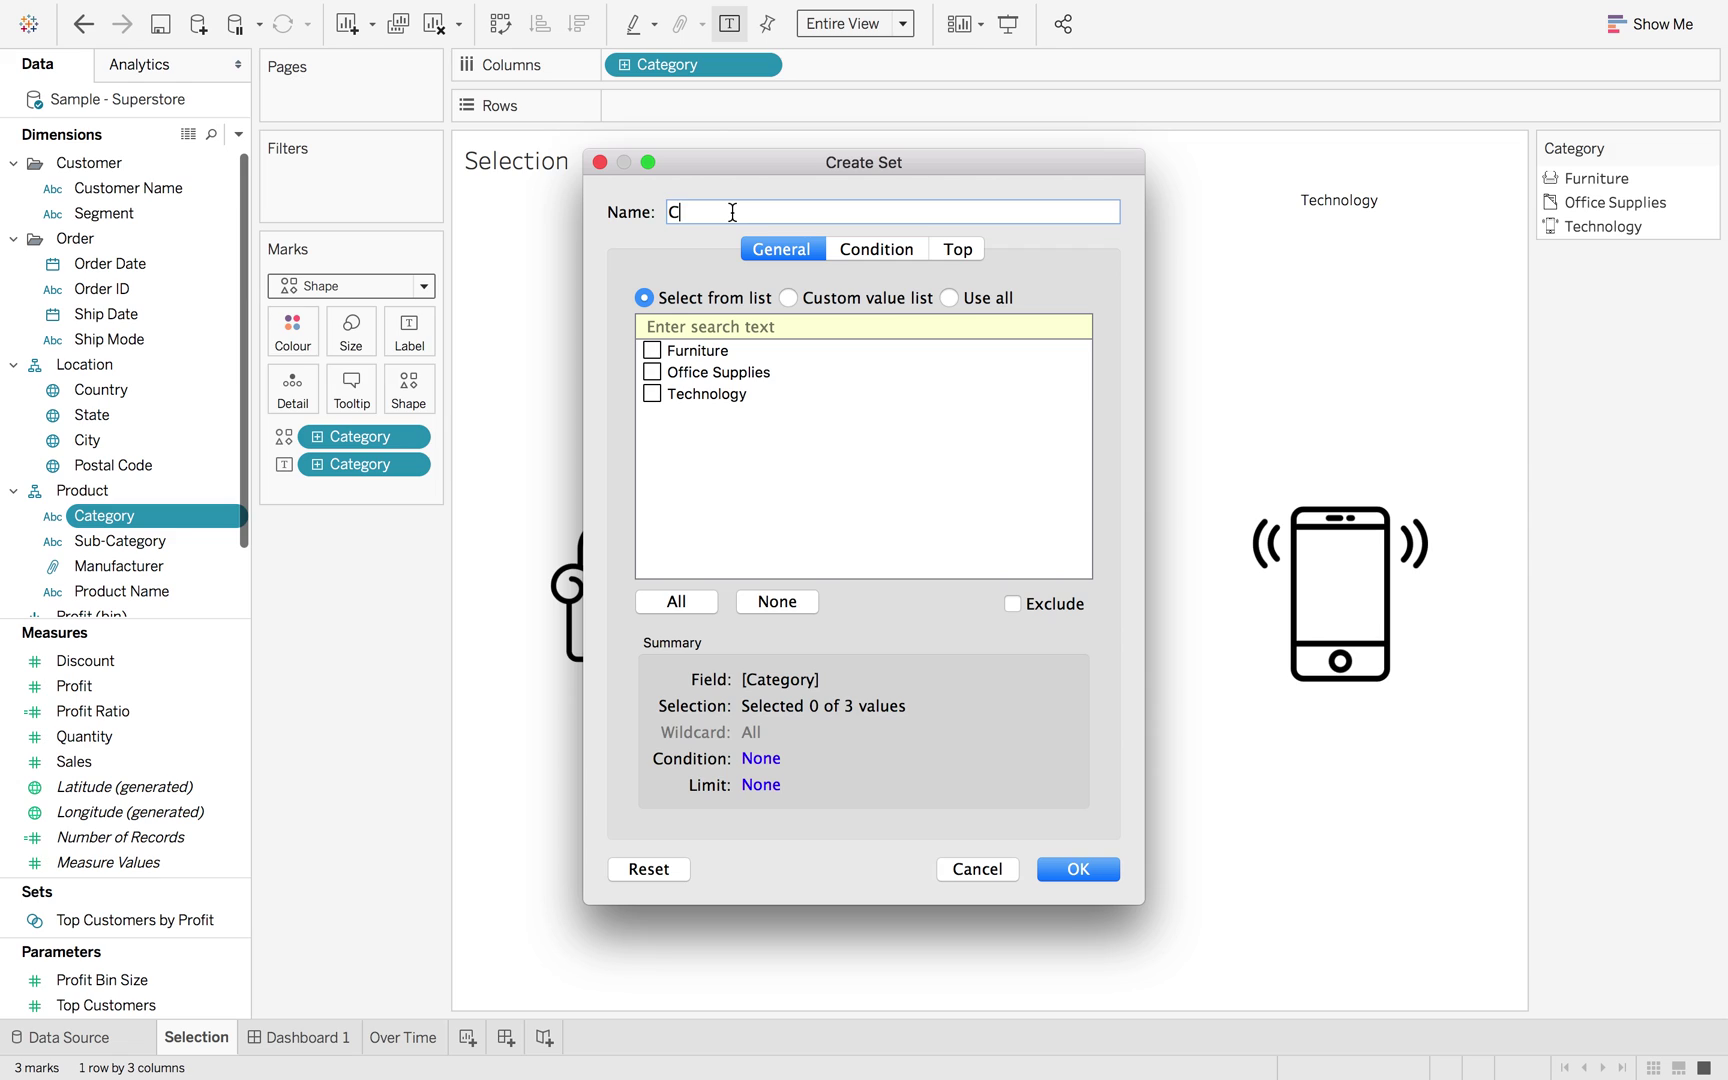
pyautogui.write('ateg')
pyautogui.press('BackSpace')
pyautogui.press('BackSpace')
pyautogui.write('o')
pyautogui.press('BackSpace')
pyautogui.write('gory Set')
pyautogui.click(653, 351)
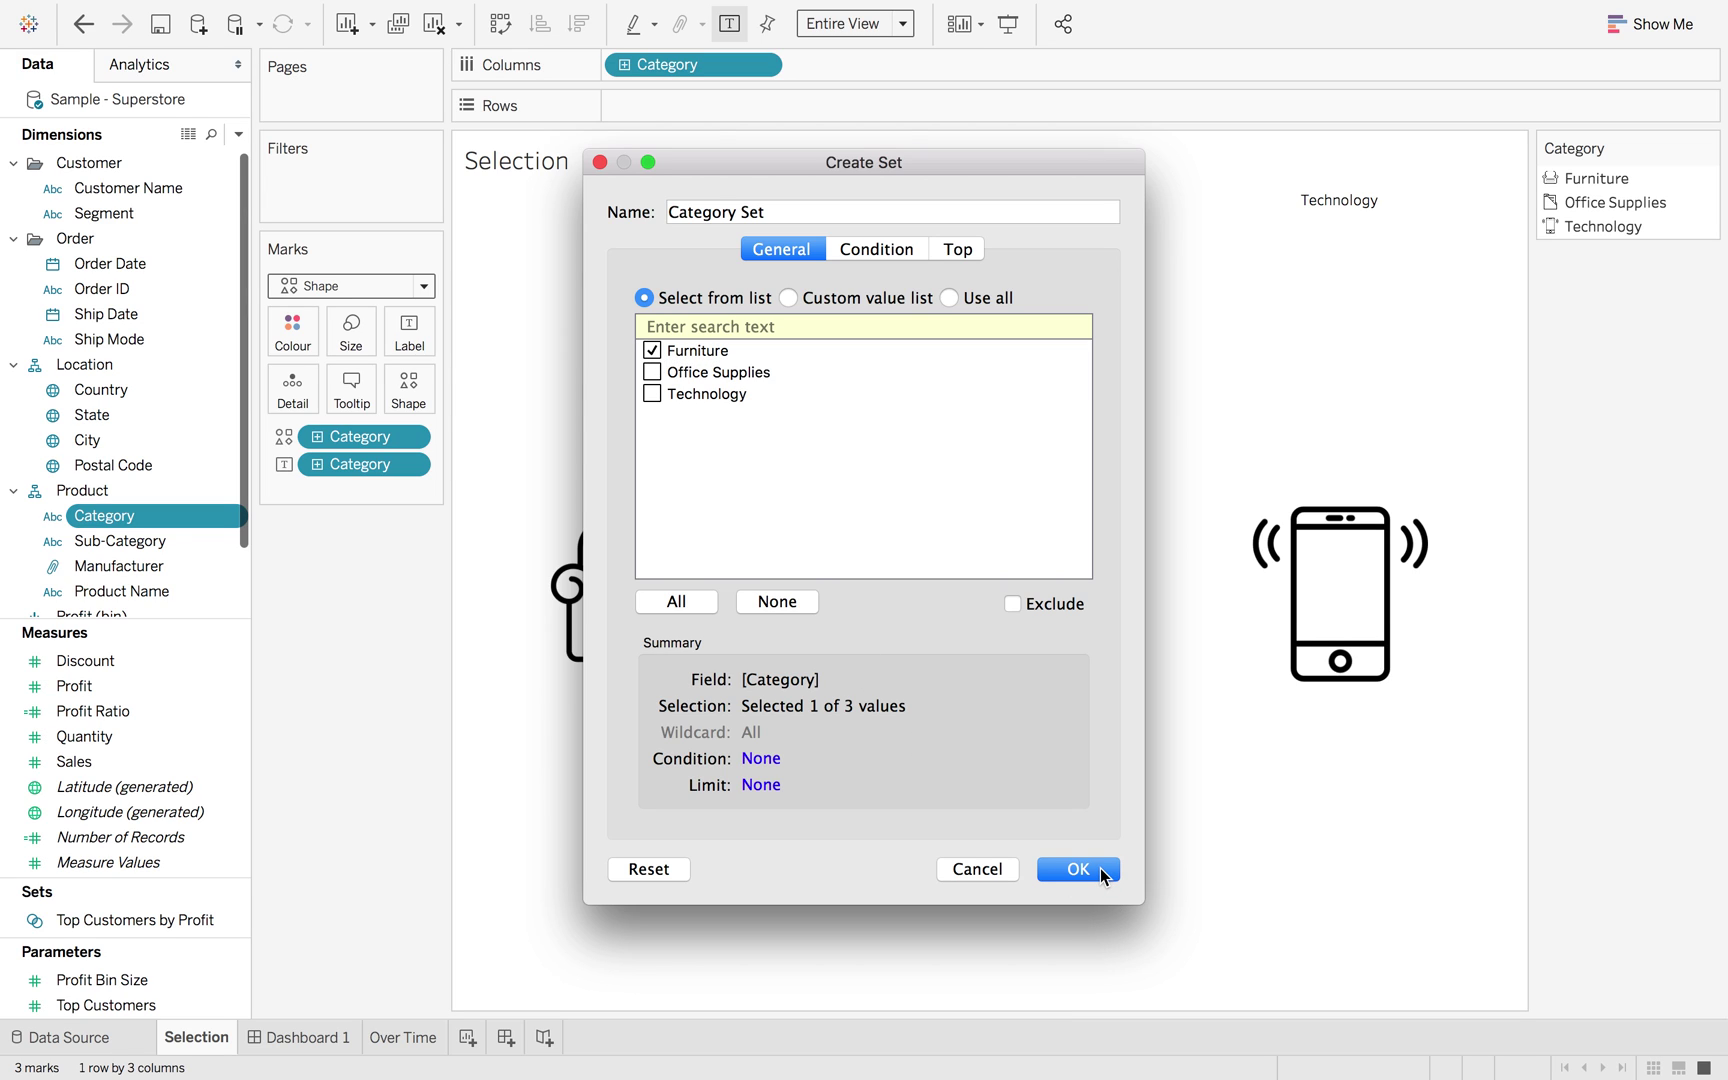
pyautogui.click(1100, 868)
# Colour the Selection icons by Category Set membership, then select the Over Time zone on Dashboard 1.
pyautogui.moveTo(142, 899); pyautogui.dragTo(283, 327)
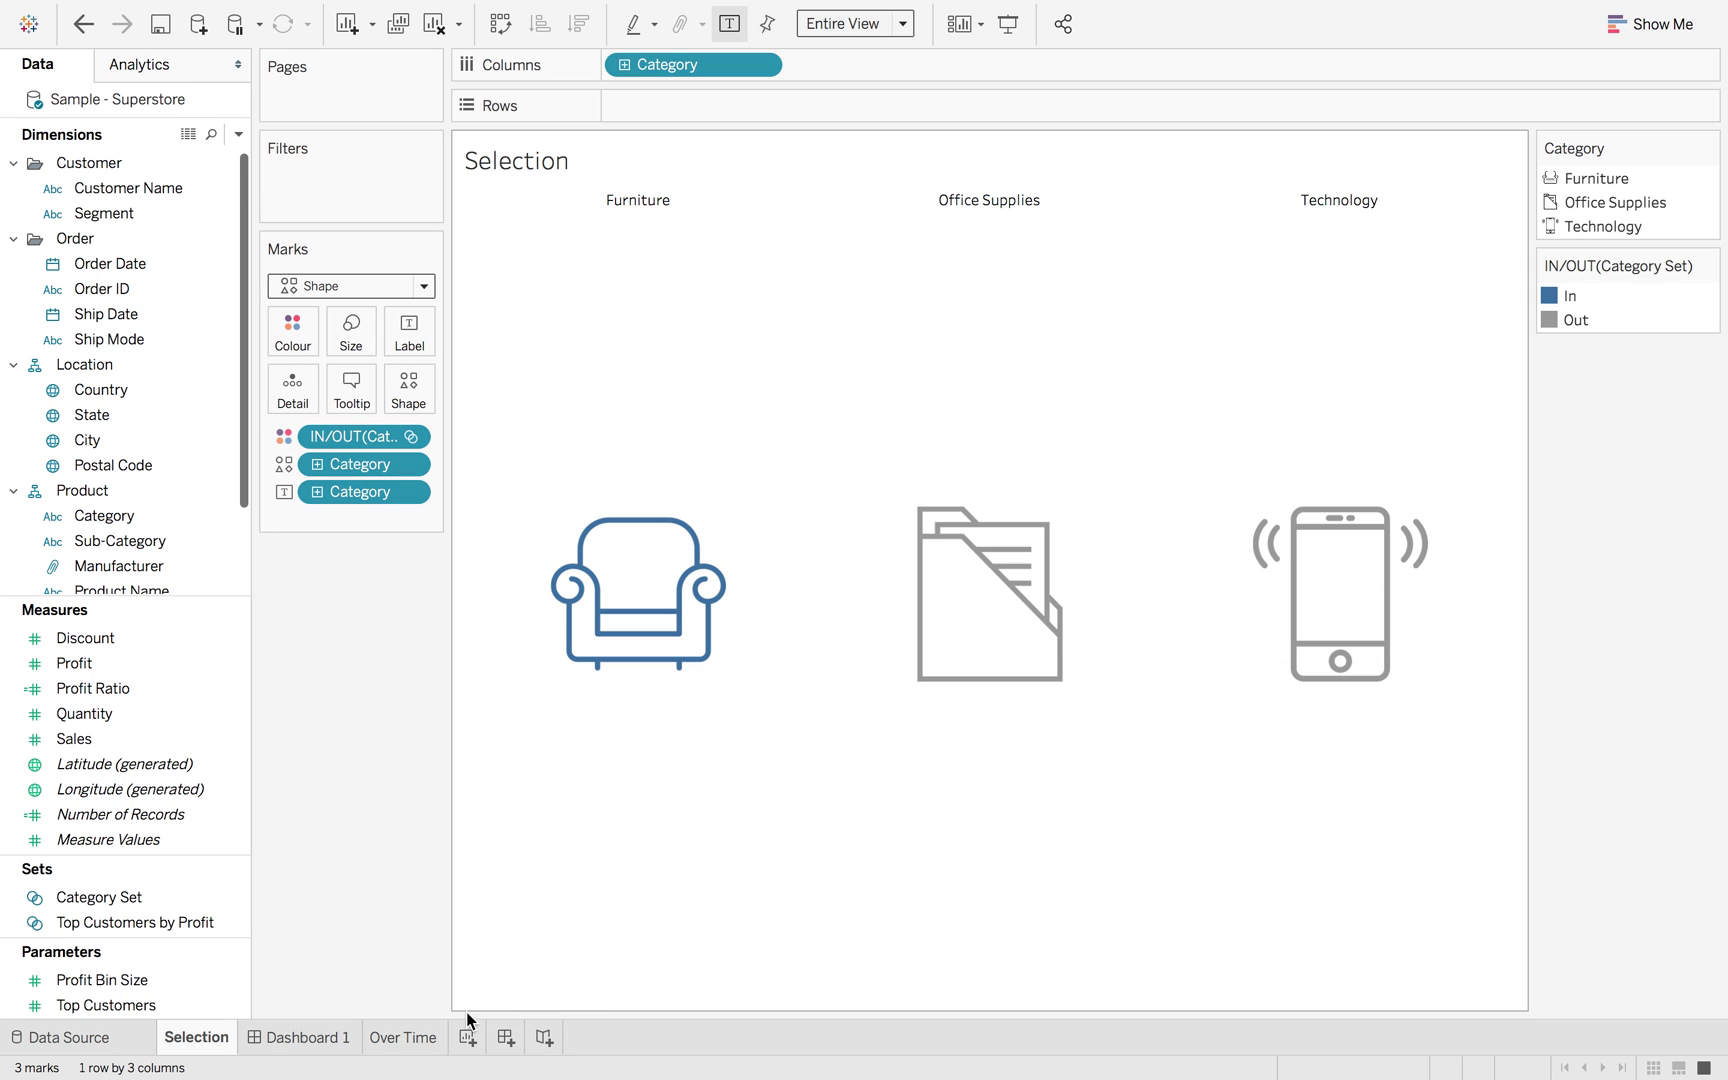
pyautogui.click(354, 1039)
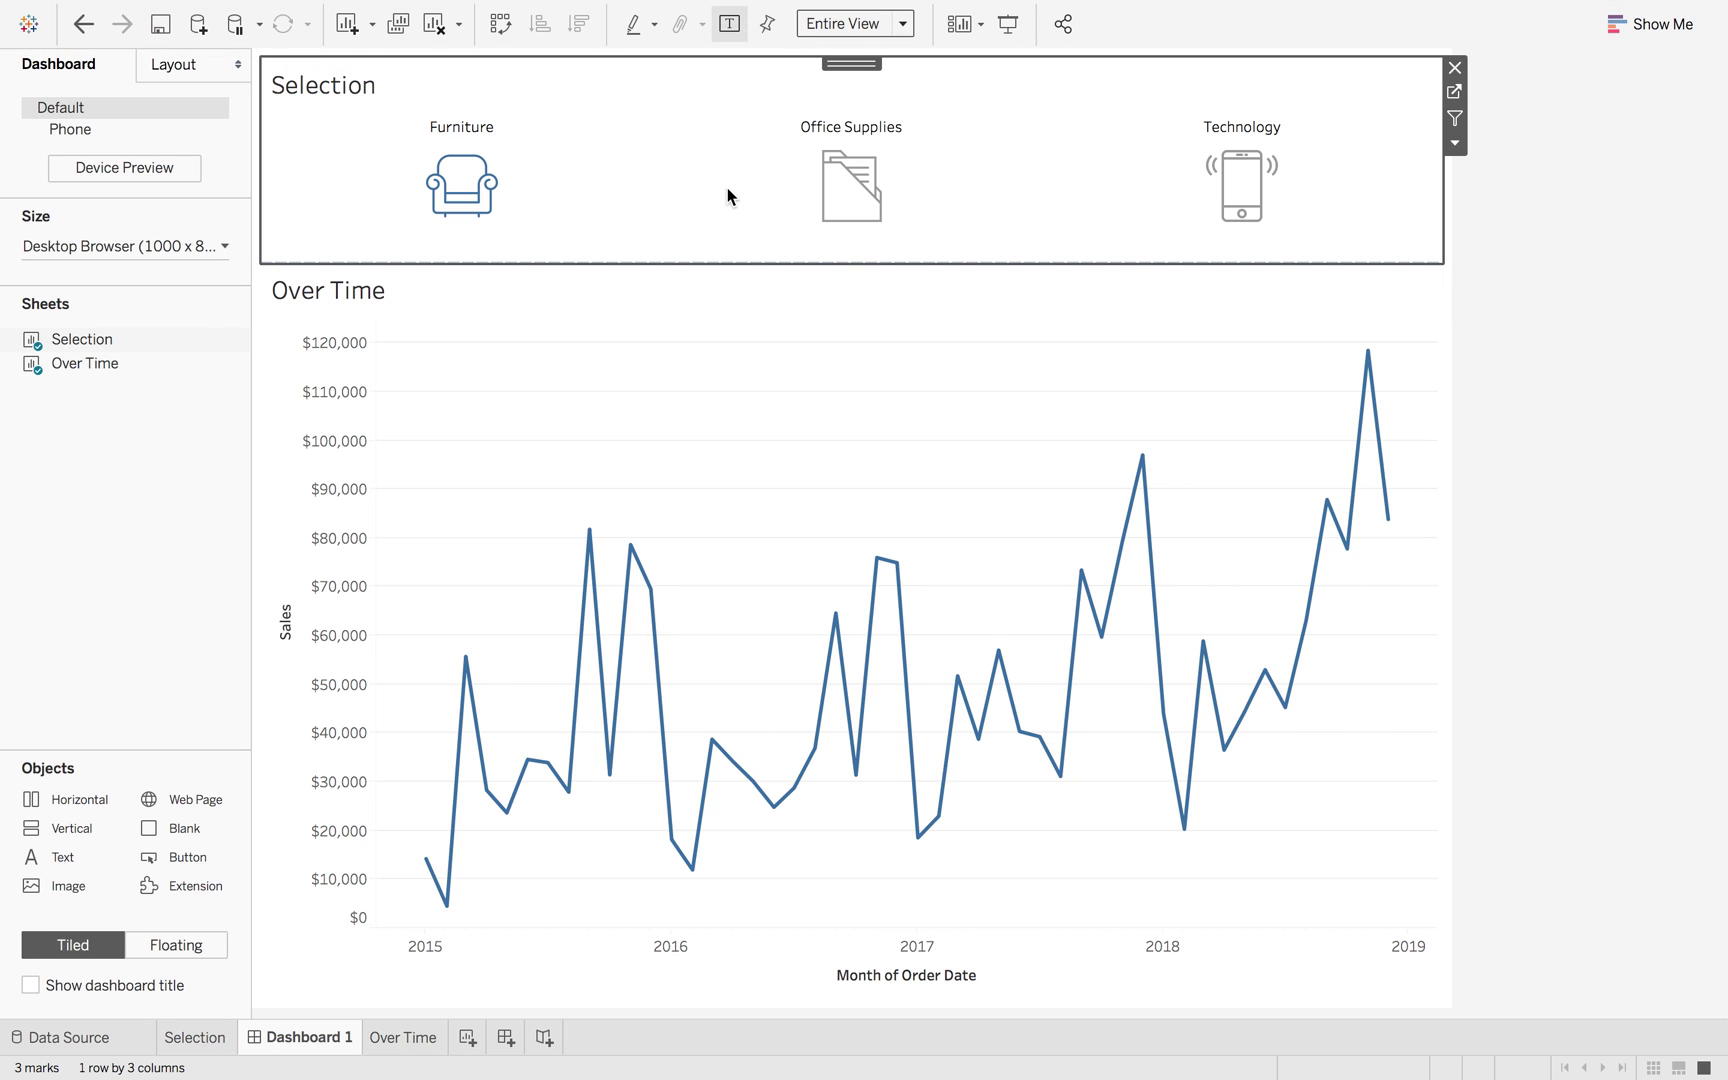
pyautogui.click(716, 376)
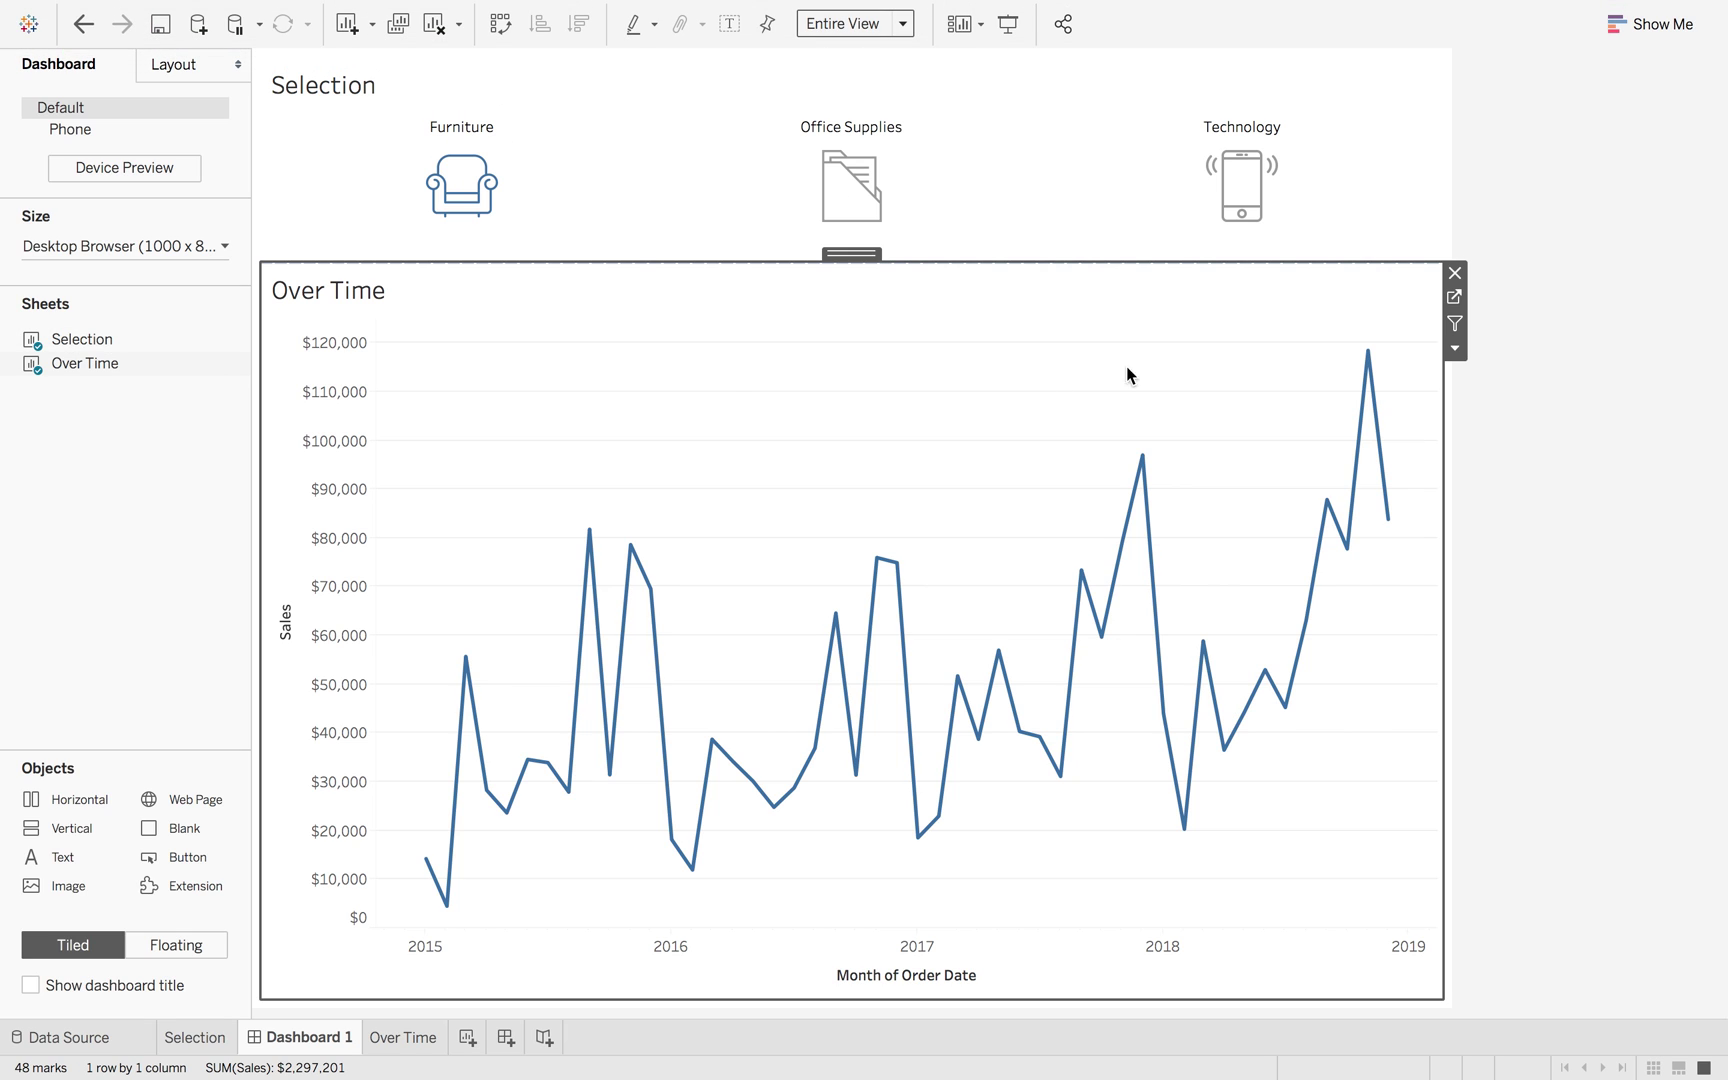
# Filter the Over Time chart by Category Set and add Category as Detail.
pyautogui.click(1454, 297)
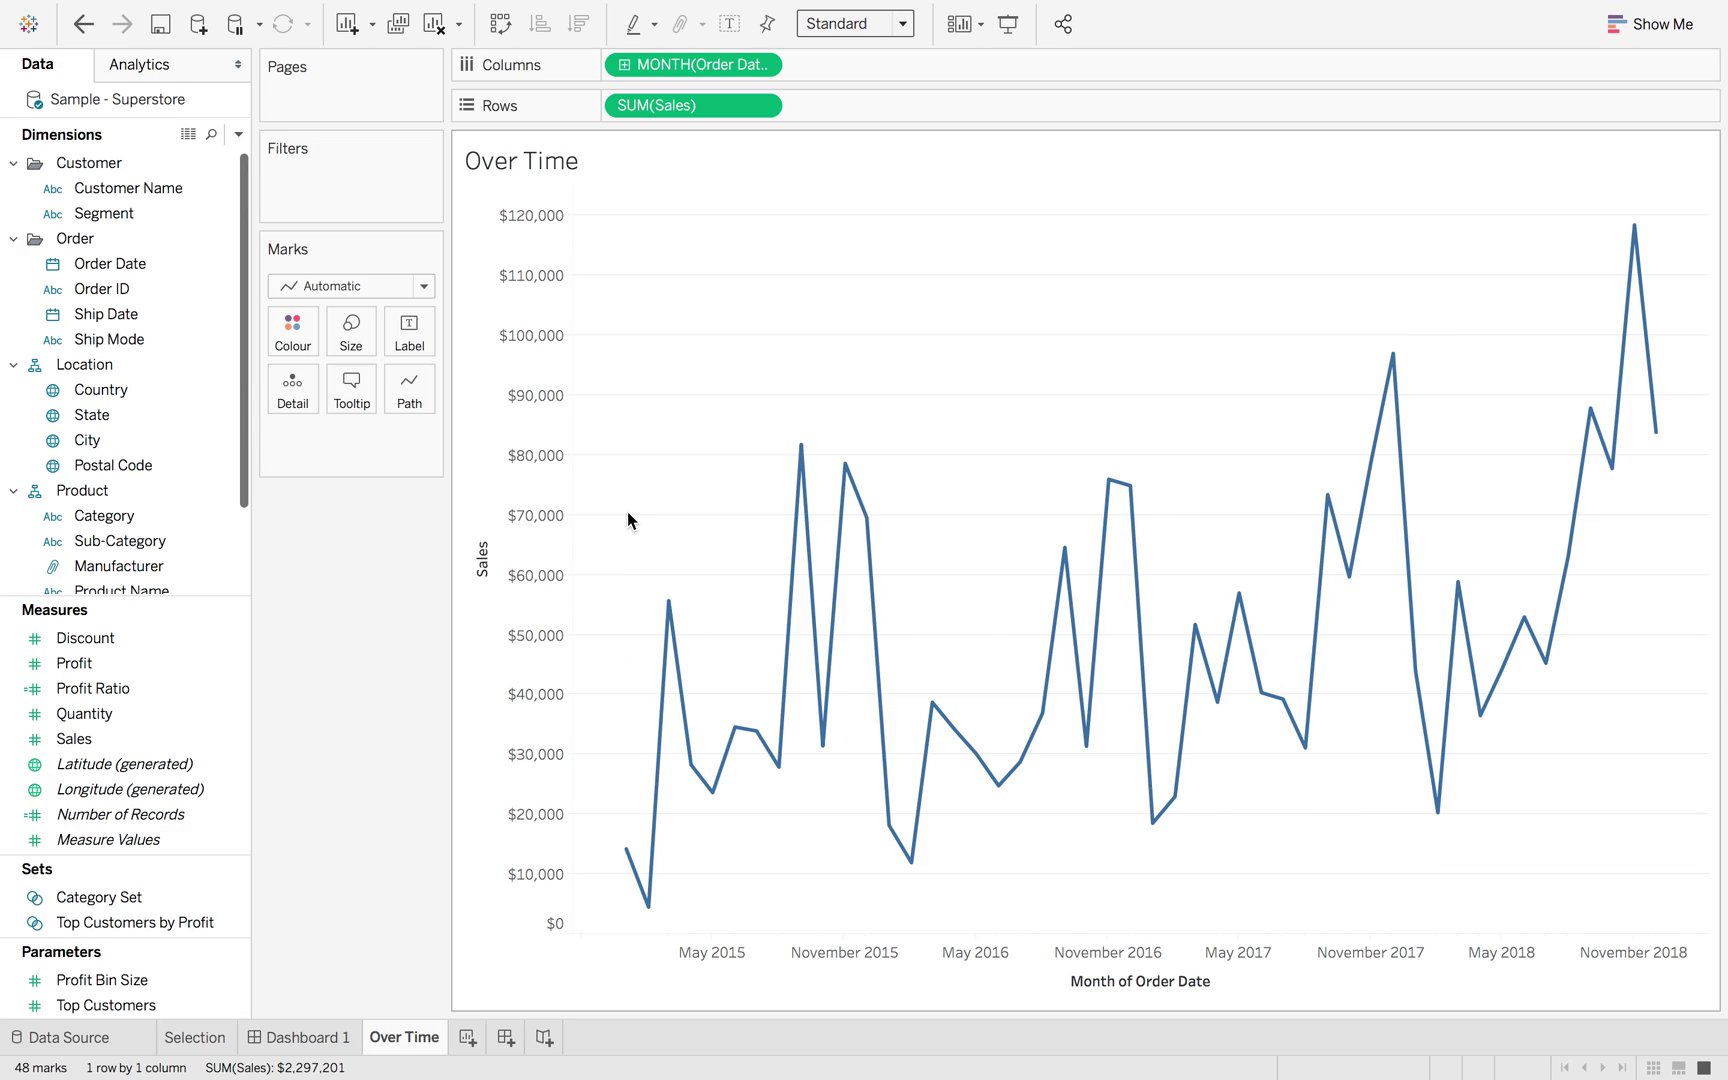
pyautogui.click(125, 897)
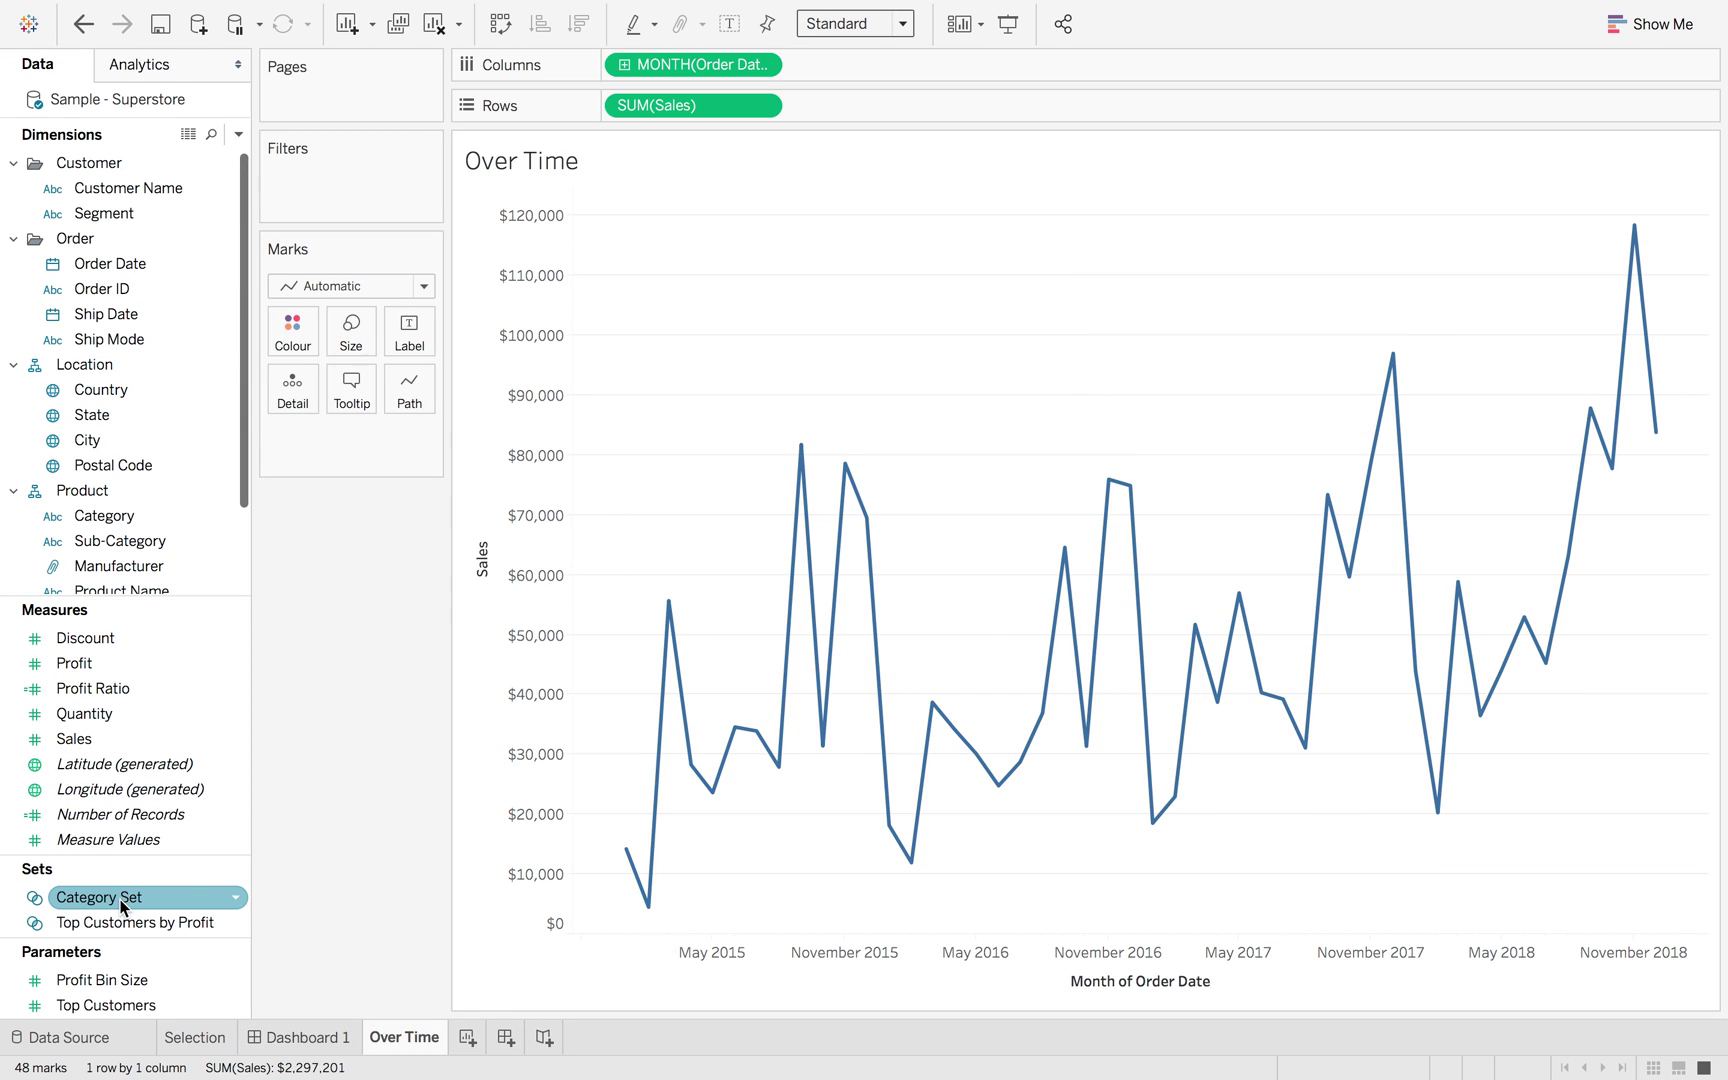
pyautogui.moveTo(121, 905); pyautogui.dragTo(350, 190)
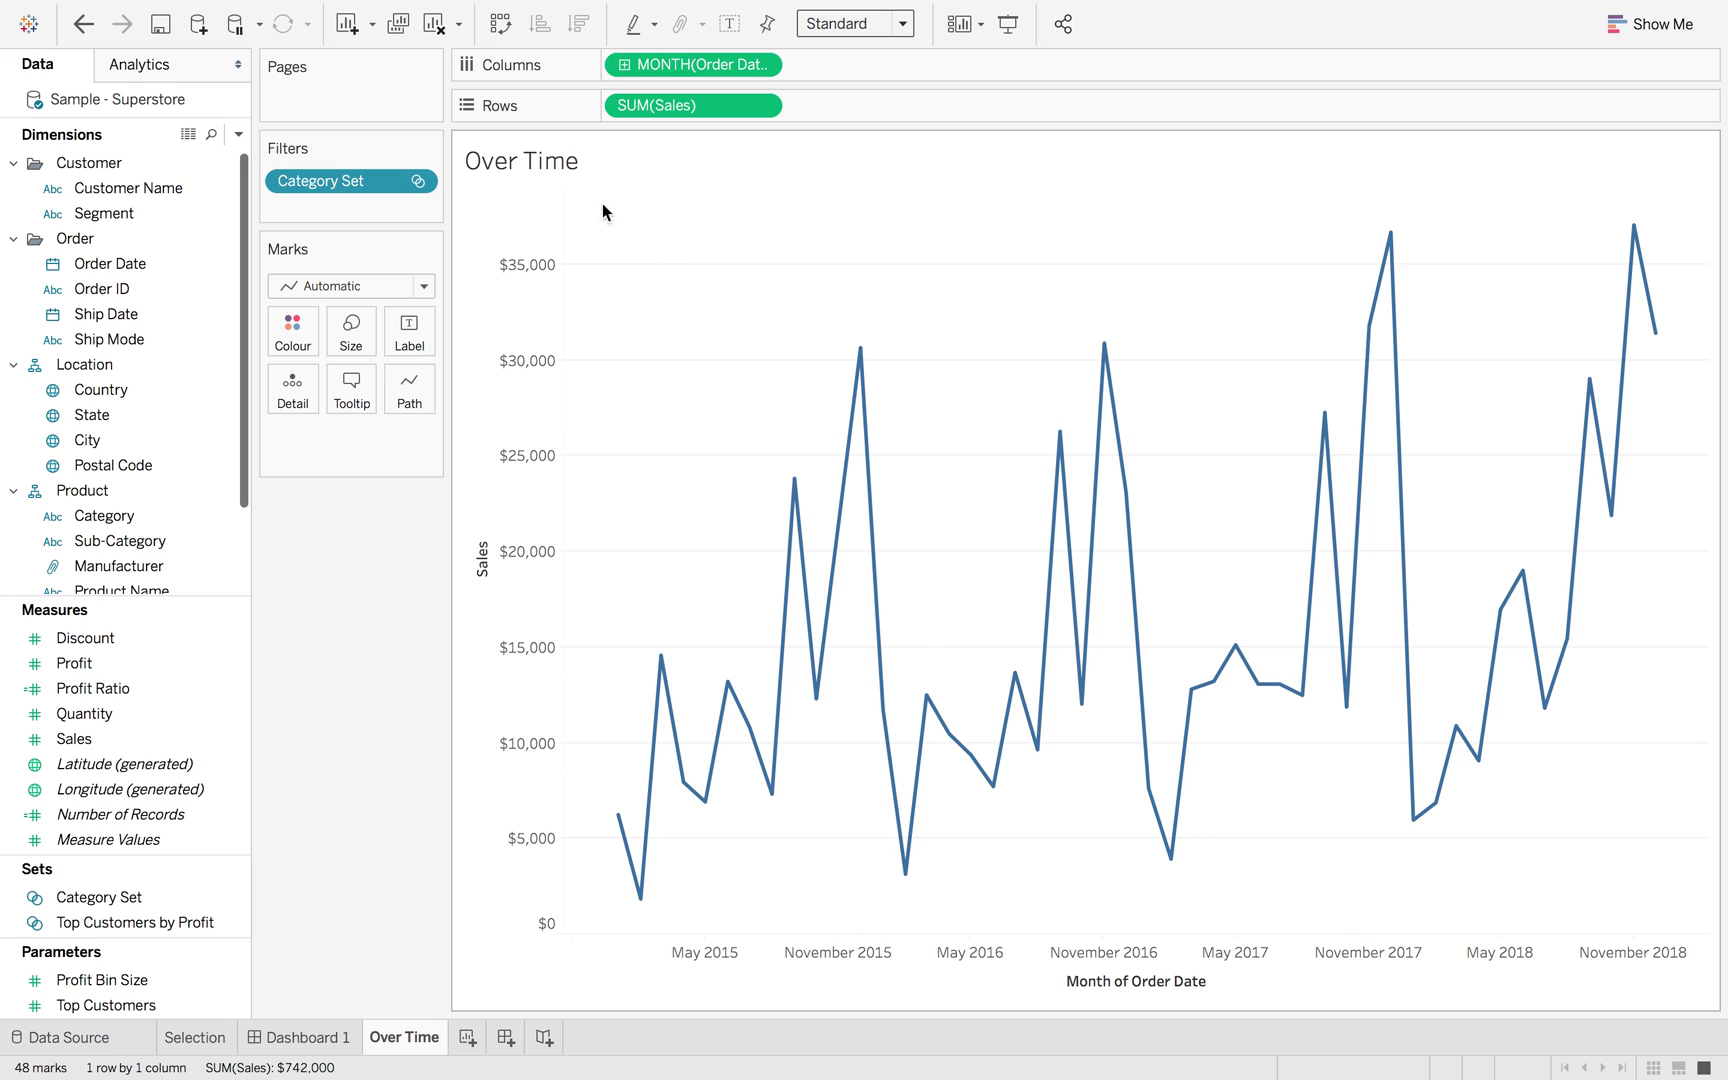
pyautogui.moveTo(157, 518); pyautogui.dragTo(290, 390)
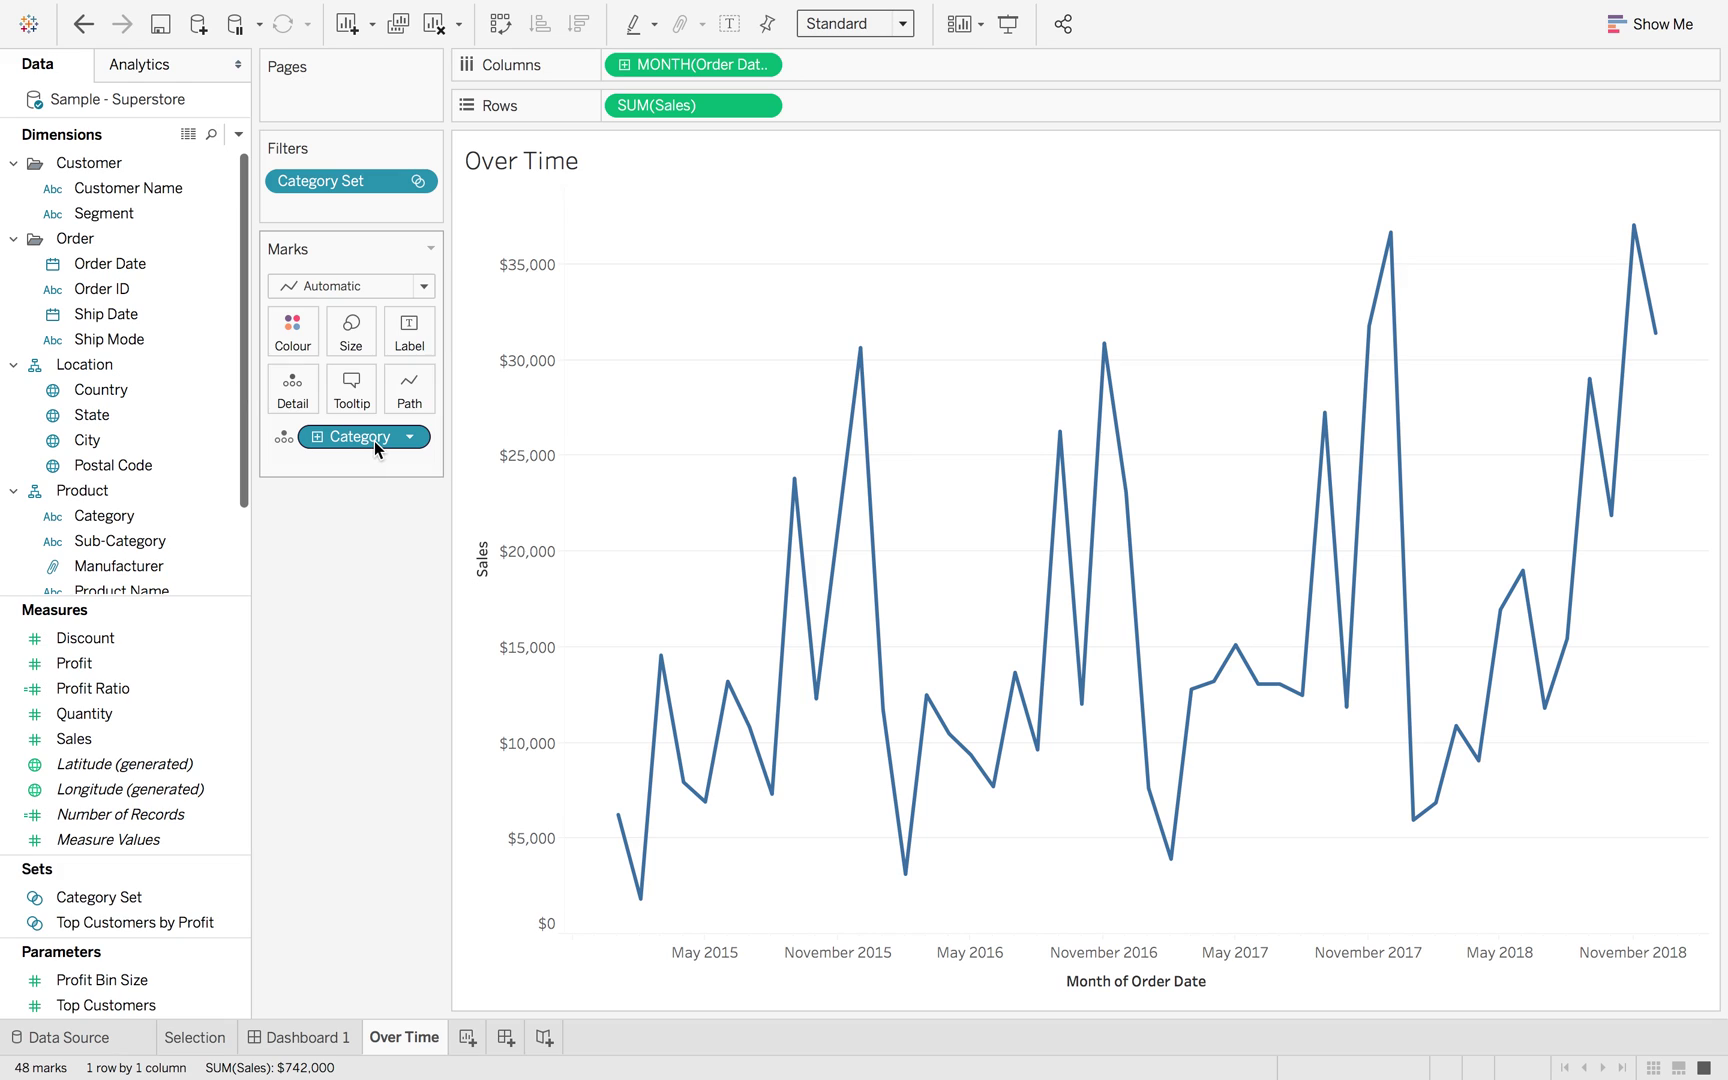
pyautogui.doubleClick(522, 161)
# Retitle the chart '<Category> Sales <Sheet Name>', now reading 'Furniture Sales Over Time'.
pyautogui.click(1088, 429)
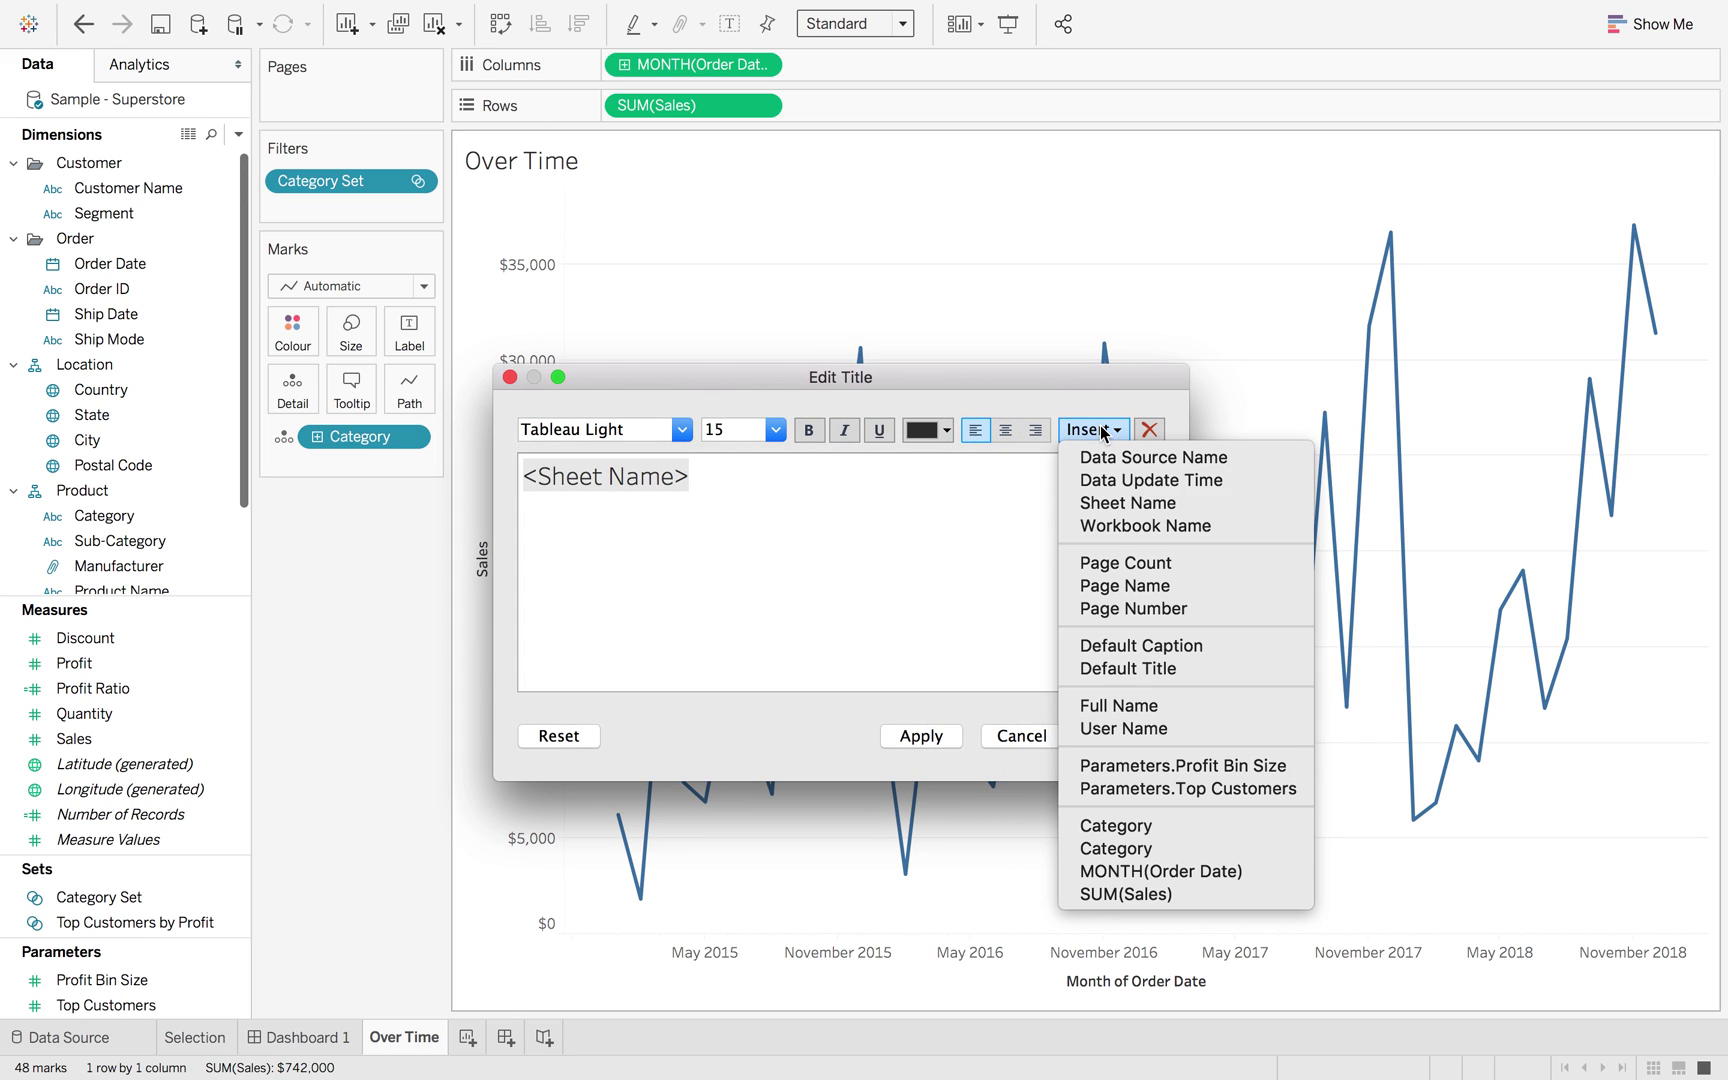
pyautogui.click(1158, 822)
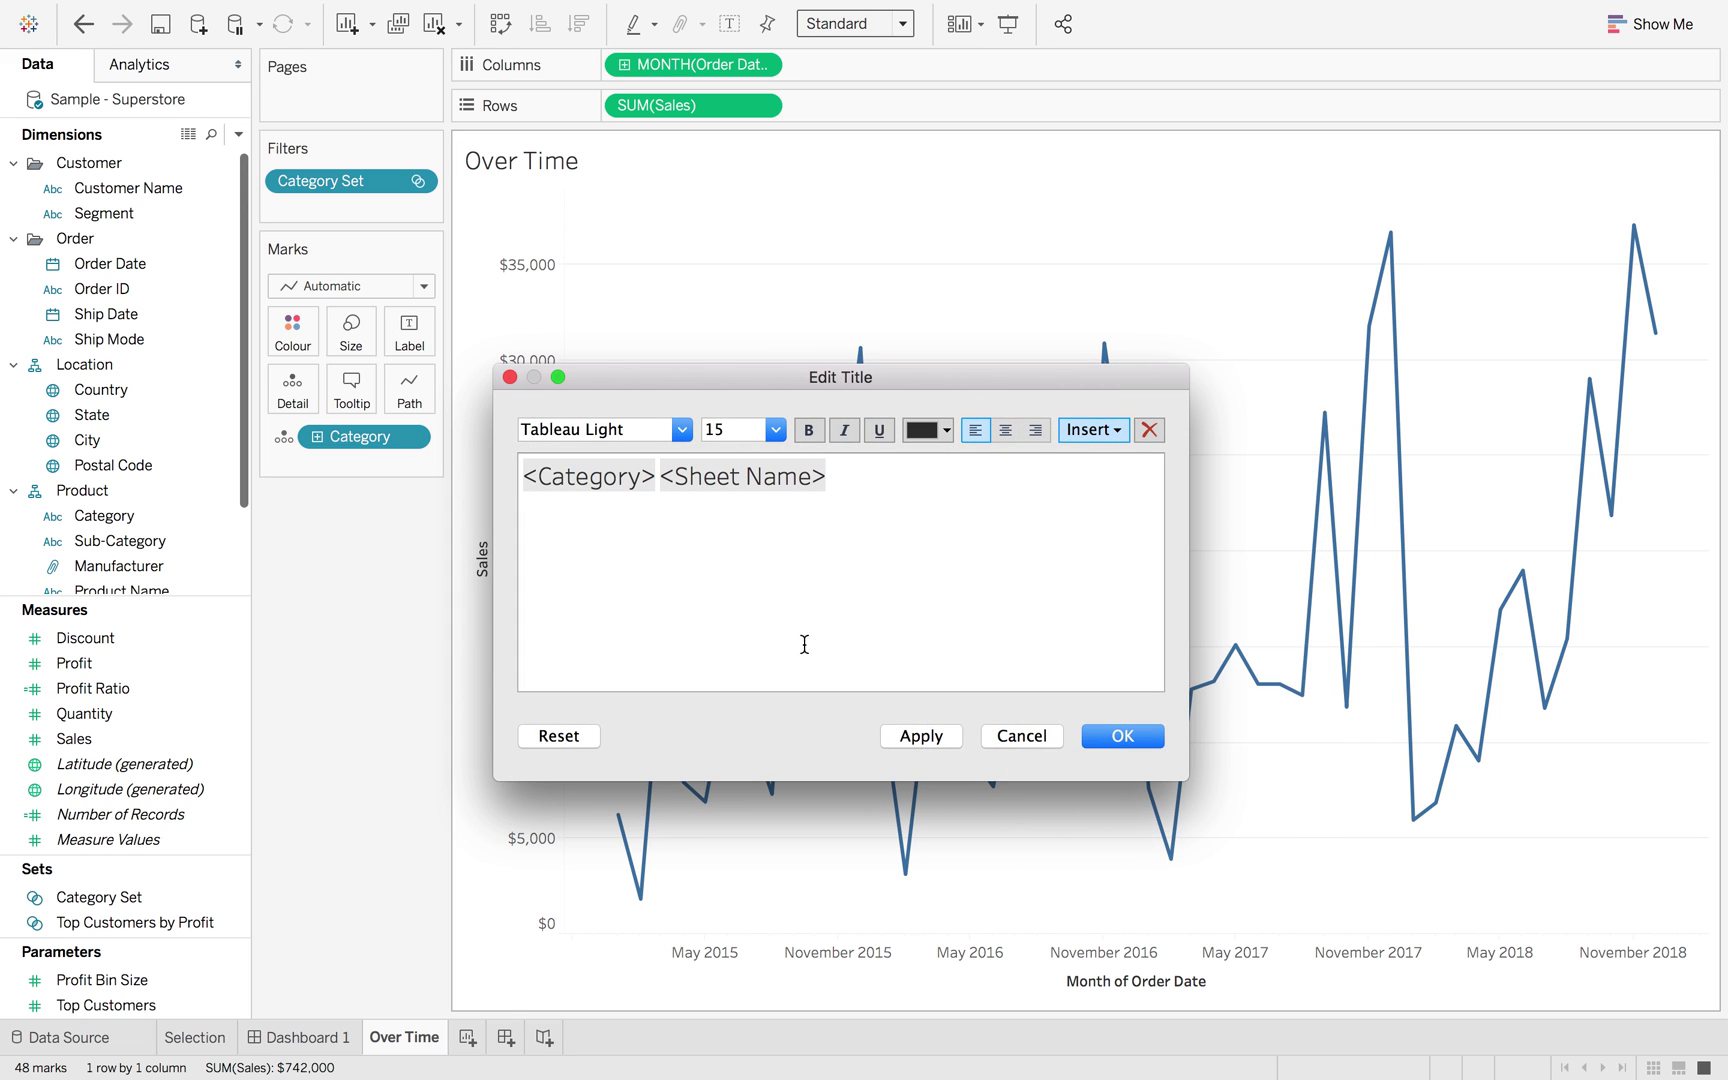
pyautogui.click(1120, 736)
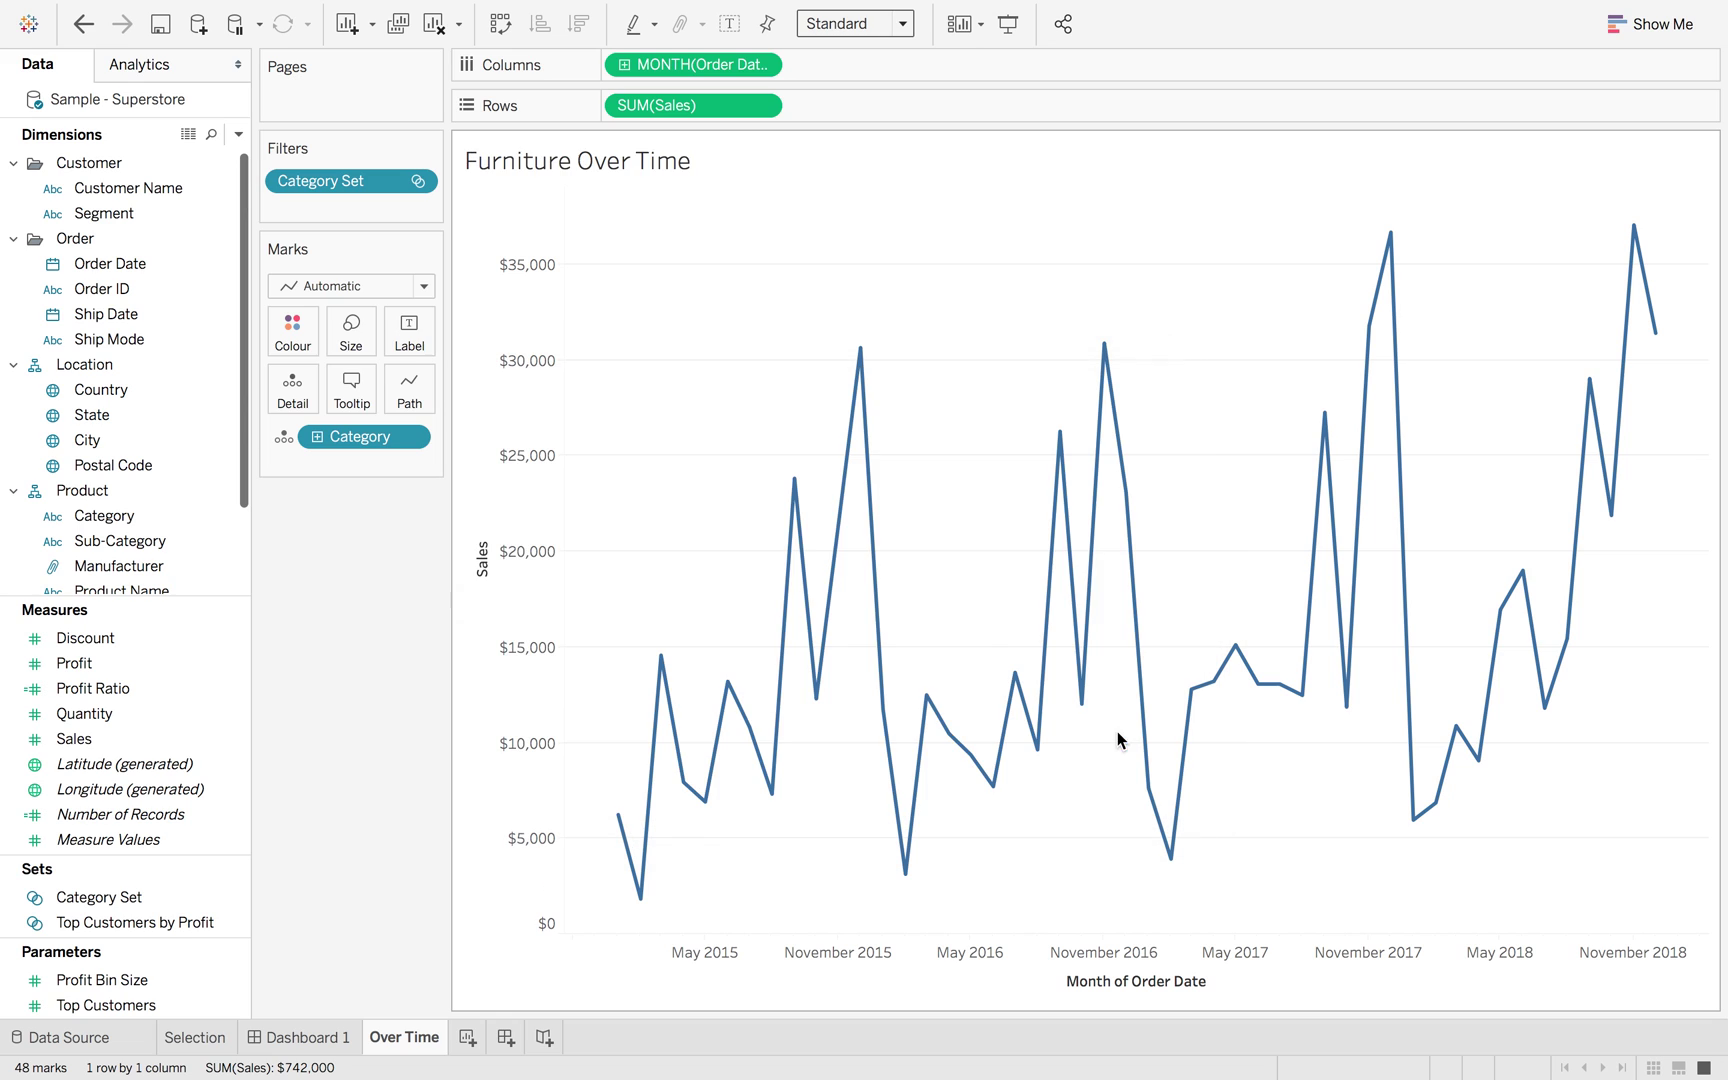
pyautogui.doubleClick(566, 169)
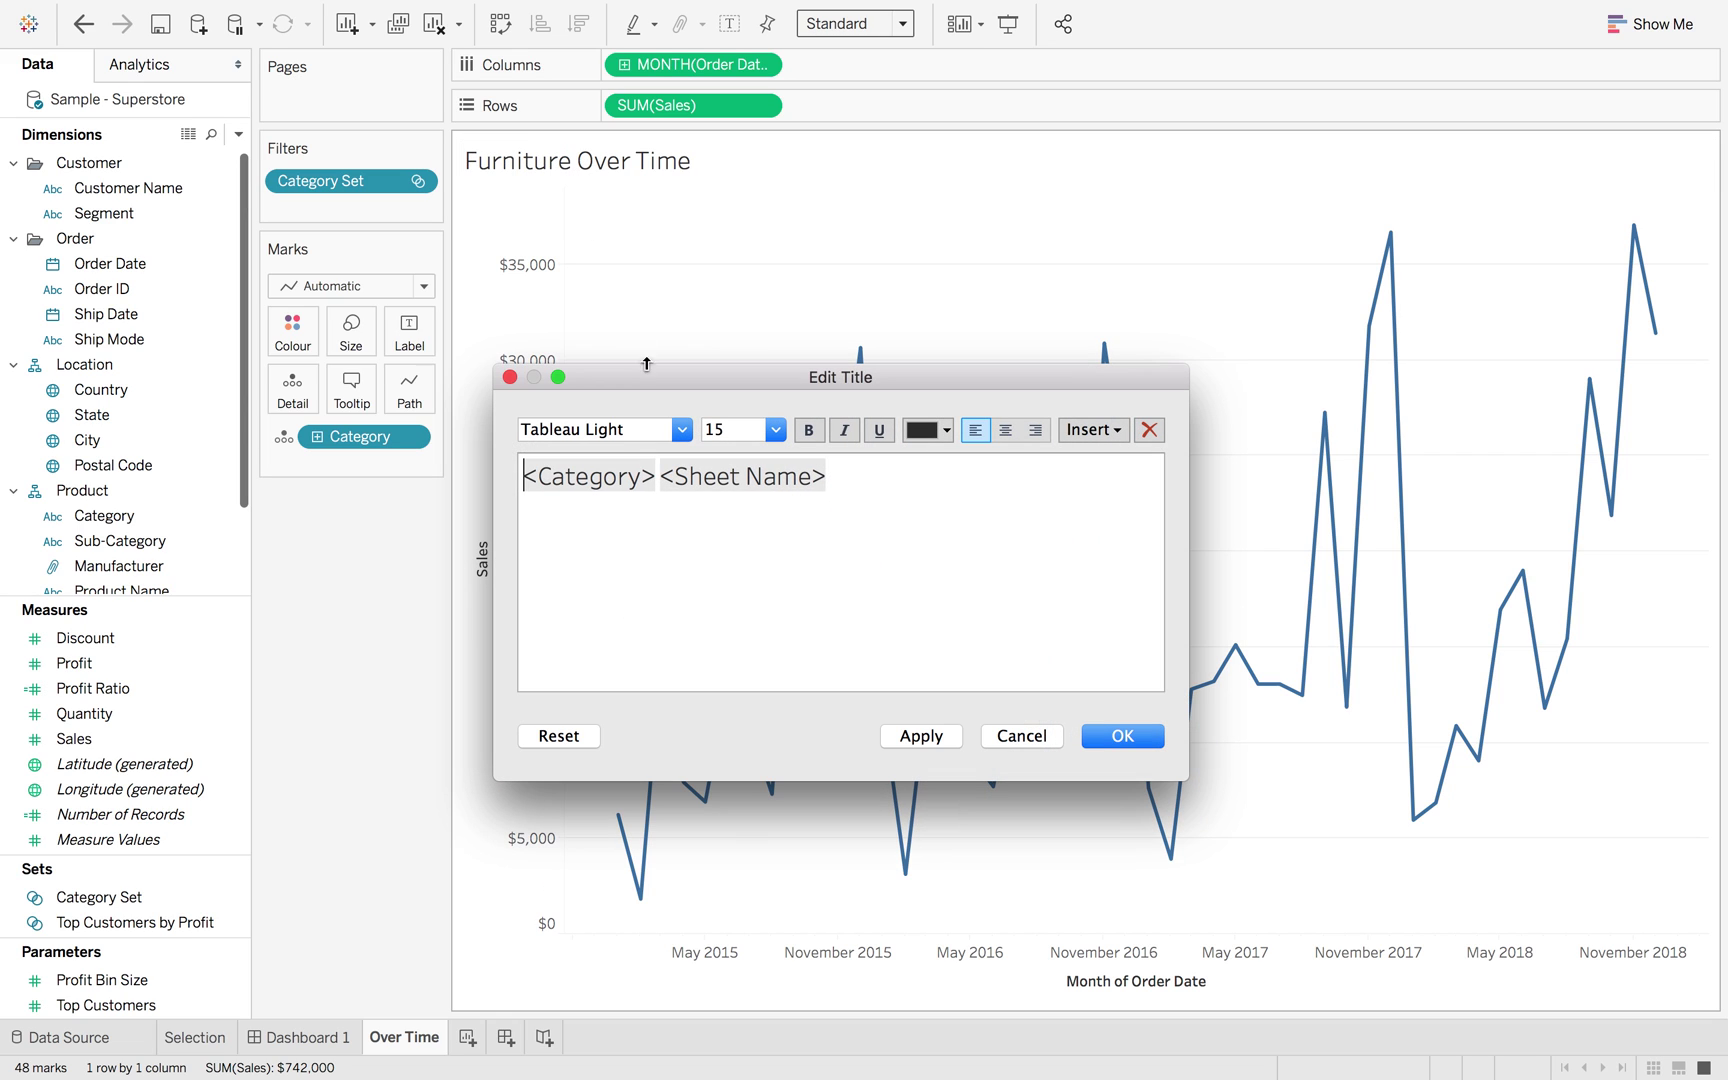
pyautogui.click(656, 478)
pyautogui.write('Sales')
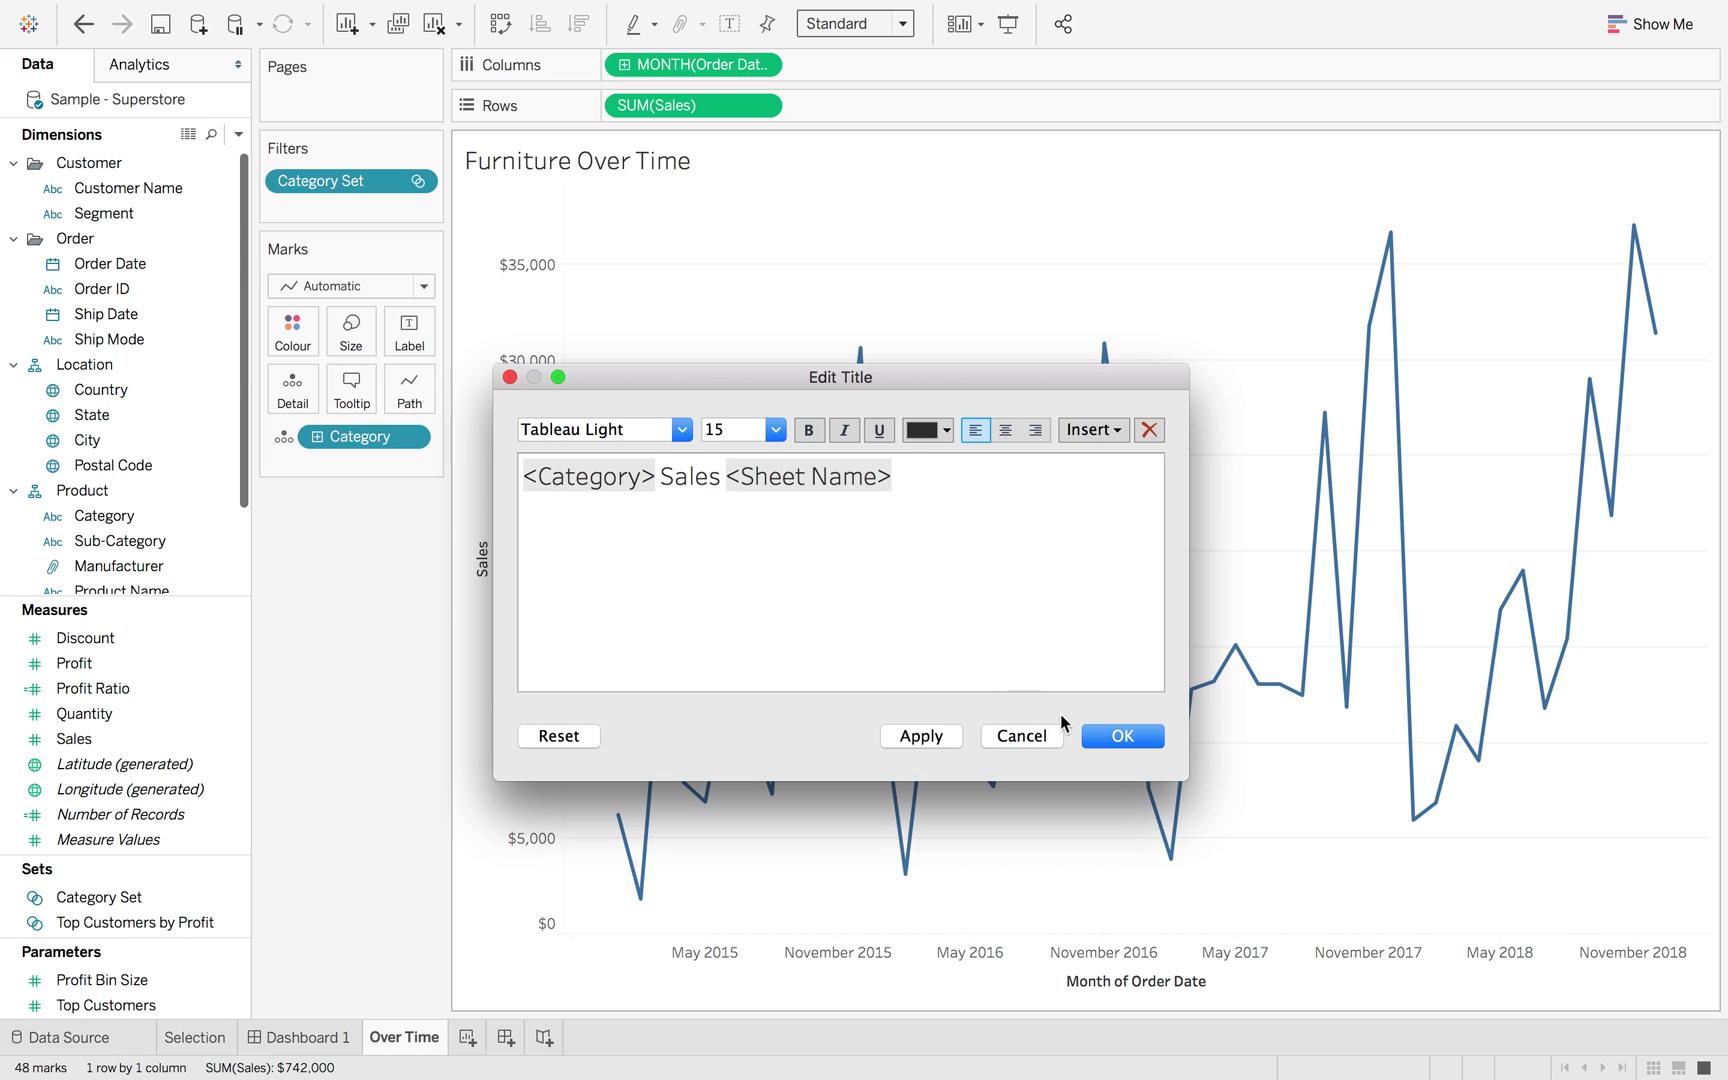
pyautogui.click(1109, 738)
pyautogui.click(296, 1038)
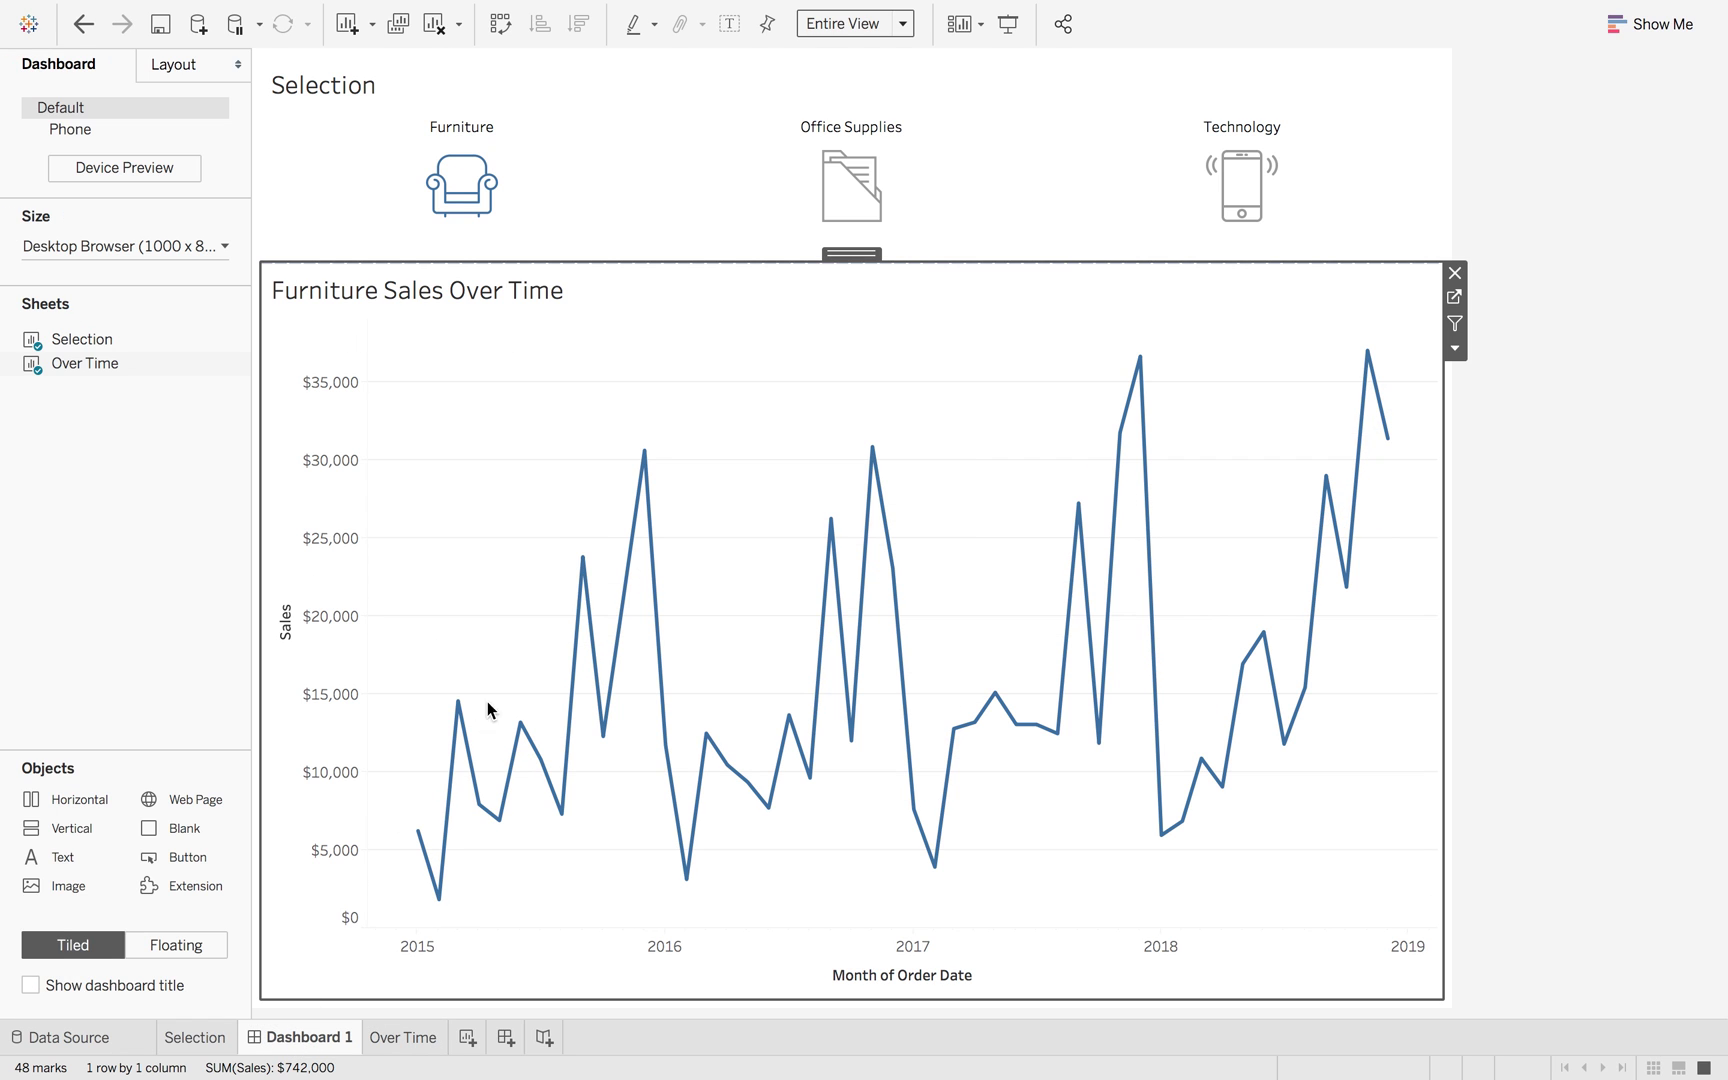
# Test the Office Supplies icon, then start a new Change Set Values dashboard action.
pyautogui.click(860, 200)
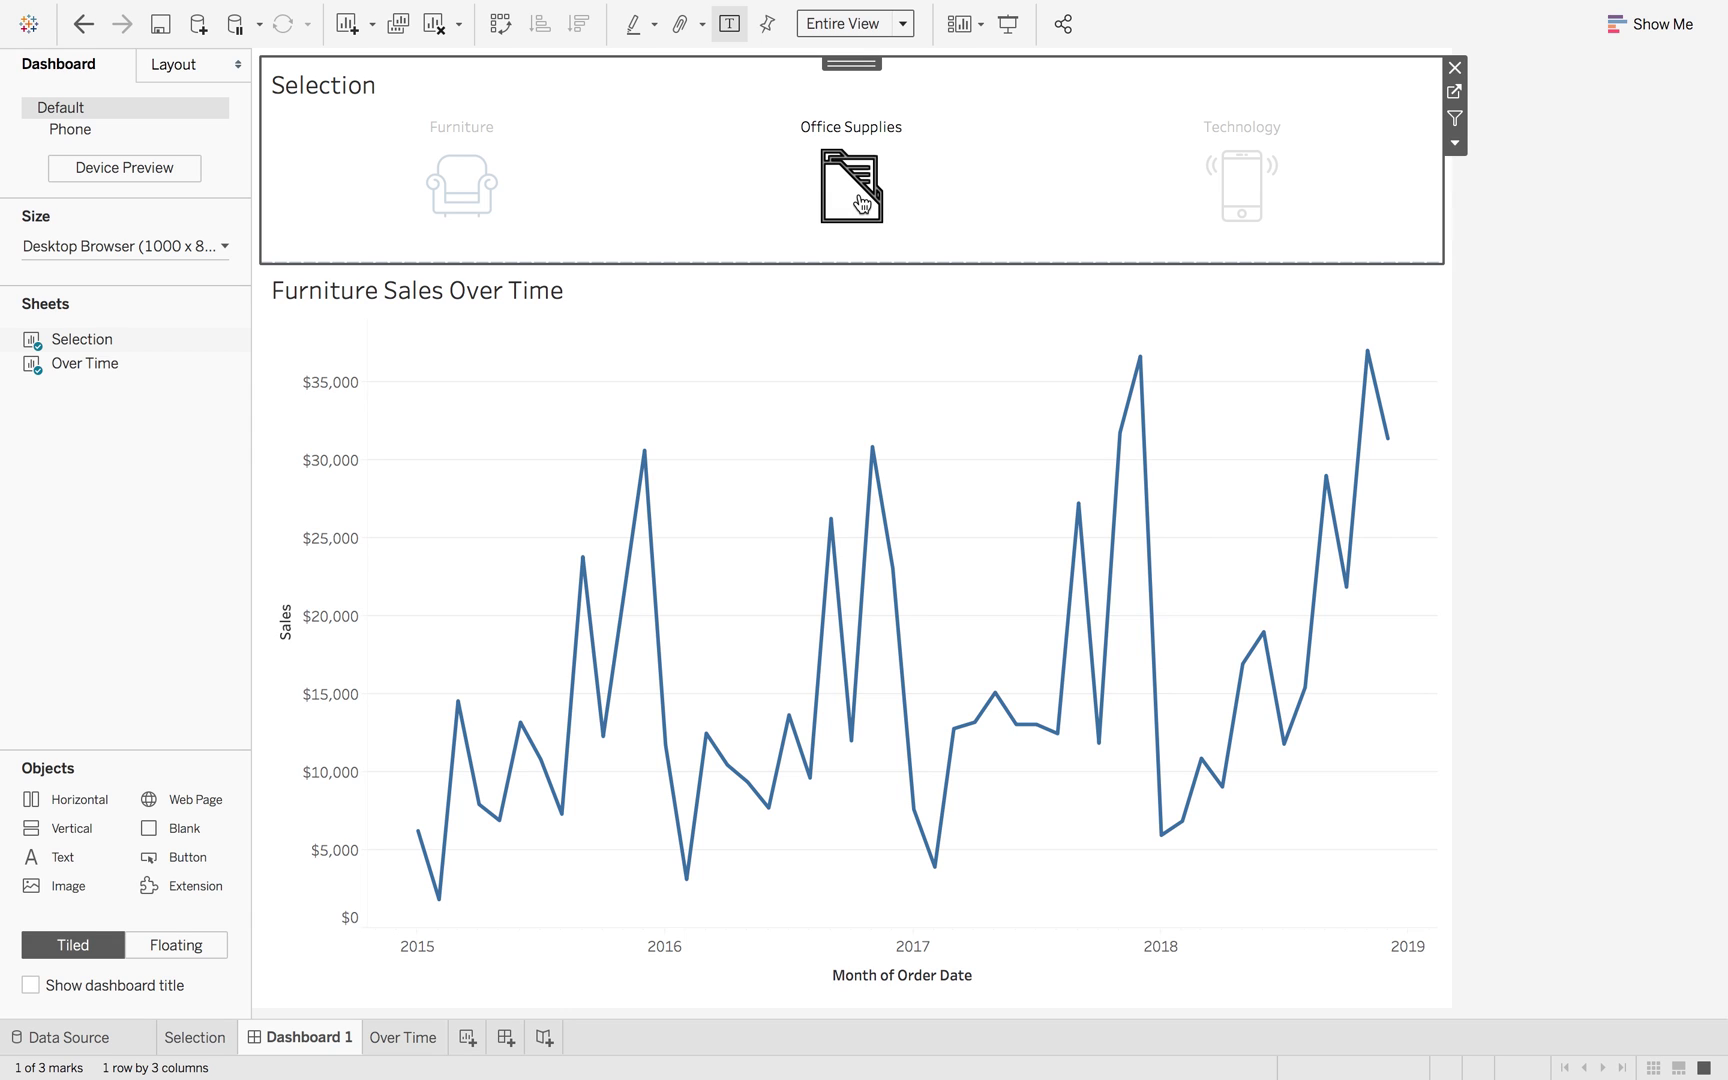
pyautogui.click(862, 203)
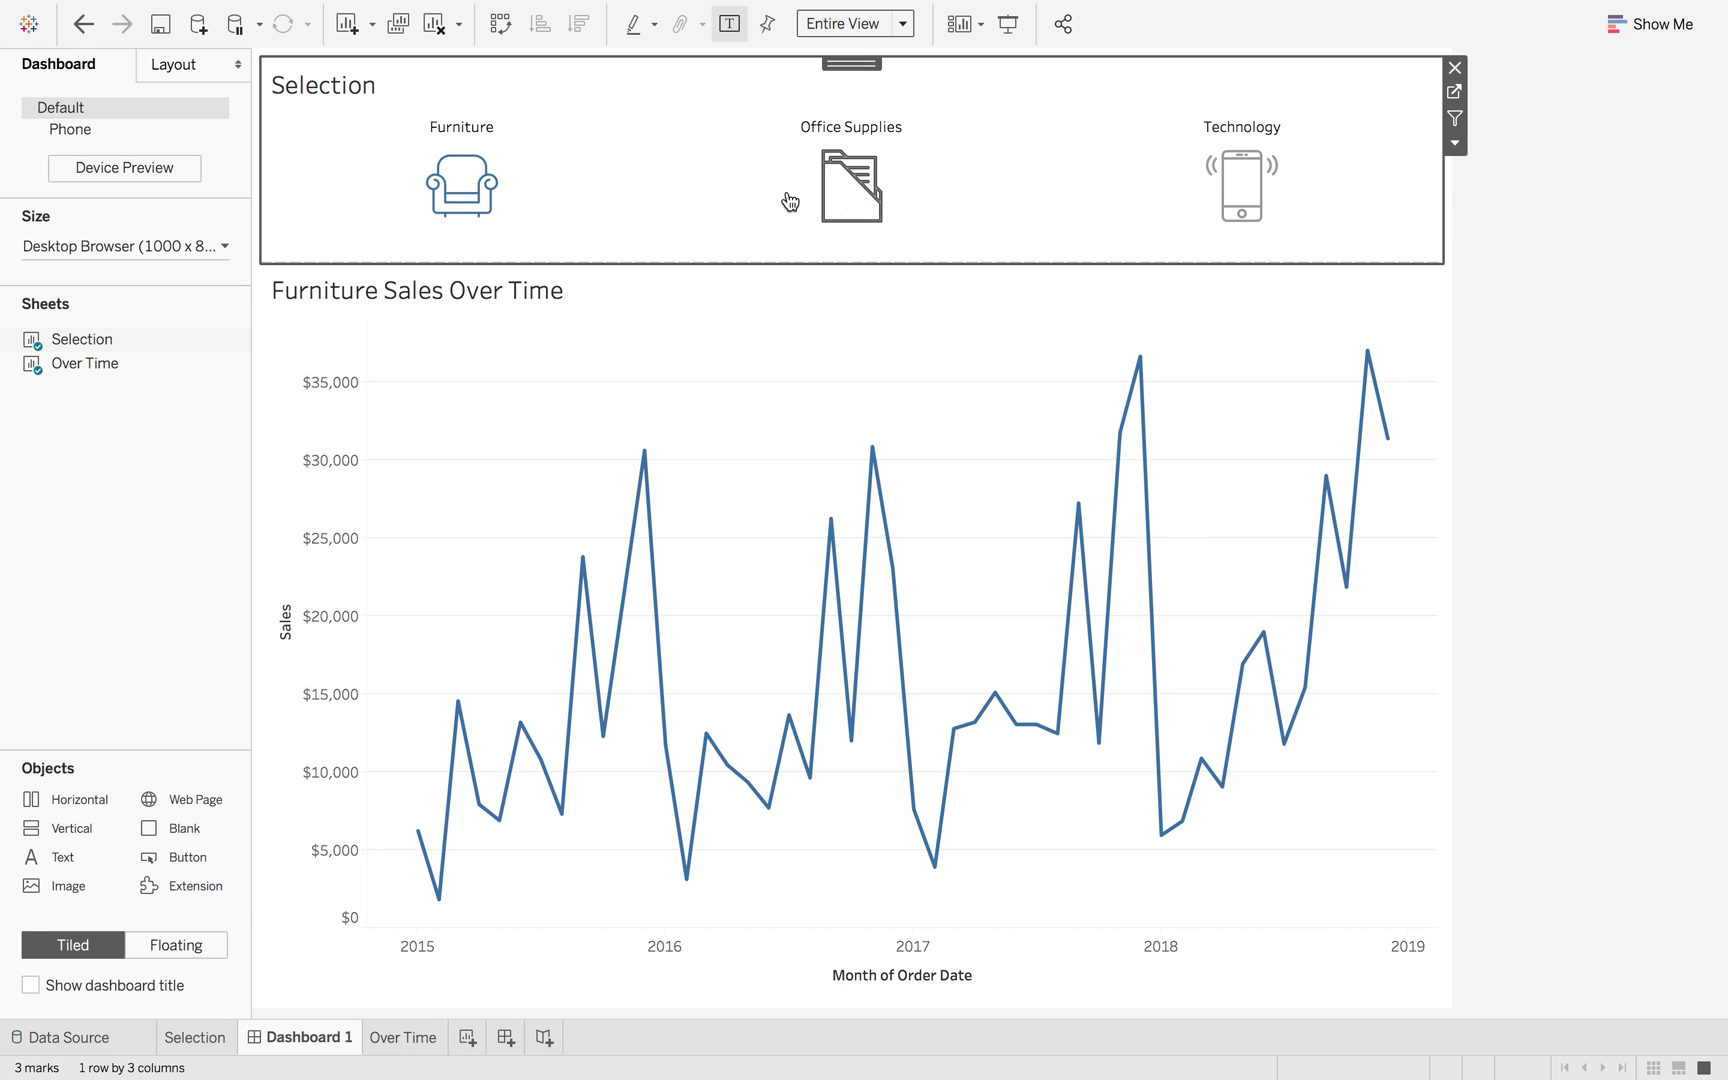
pyautogui.moveTo(370, 5)
pyautogui.click(396, 16)
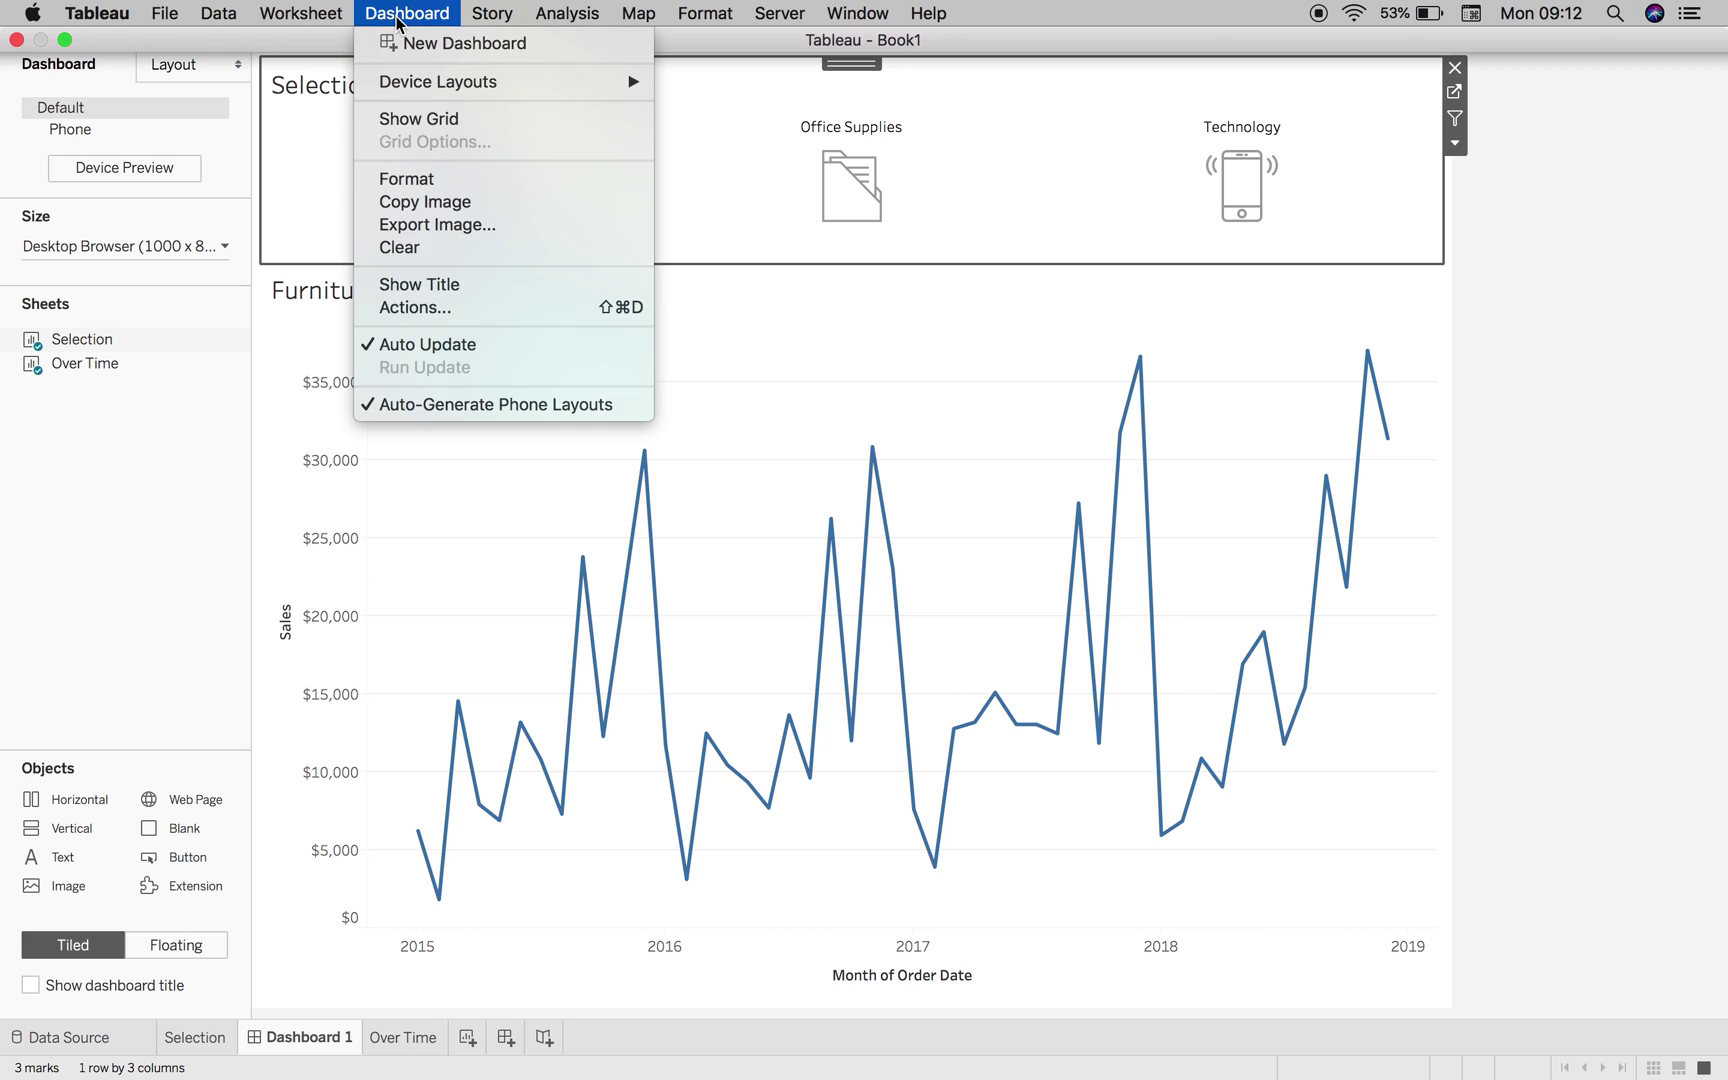
pyautogui.click(441, 306)
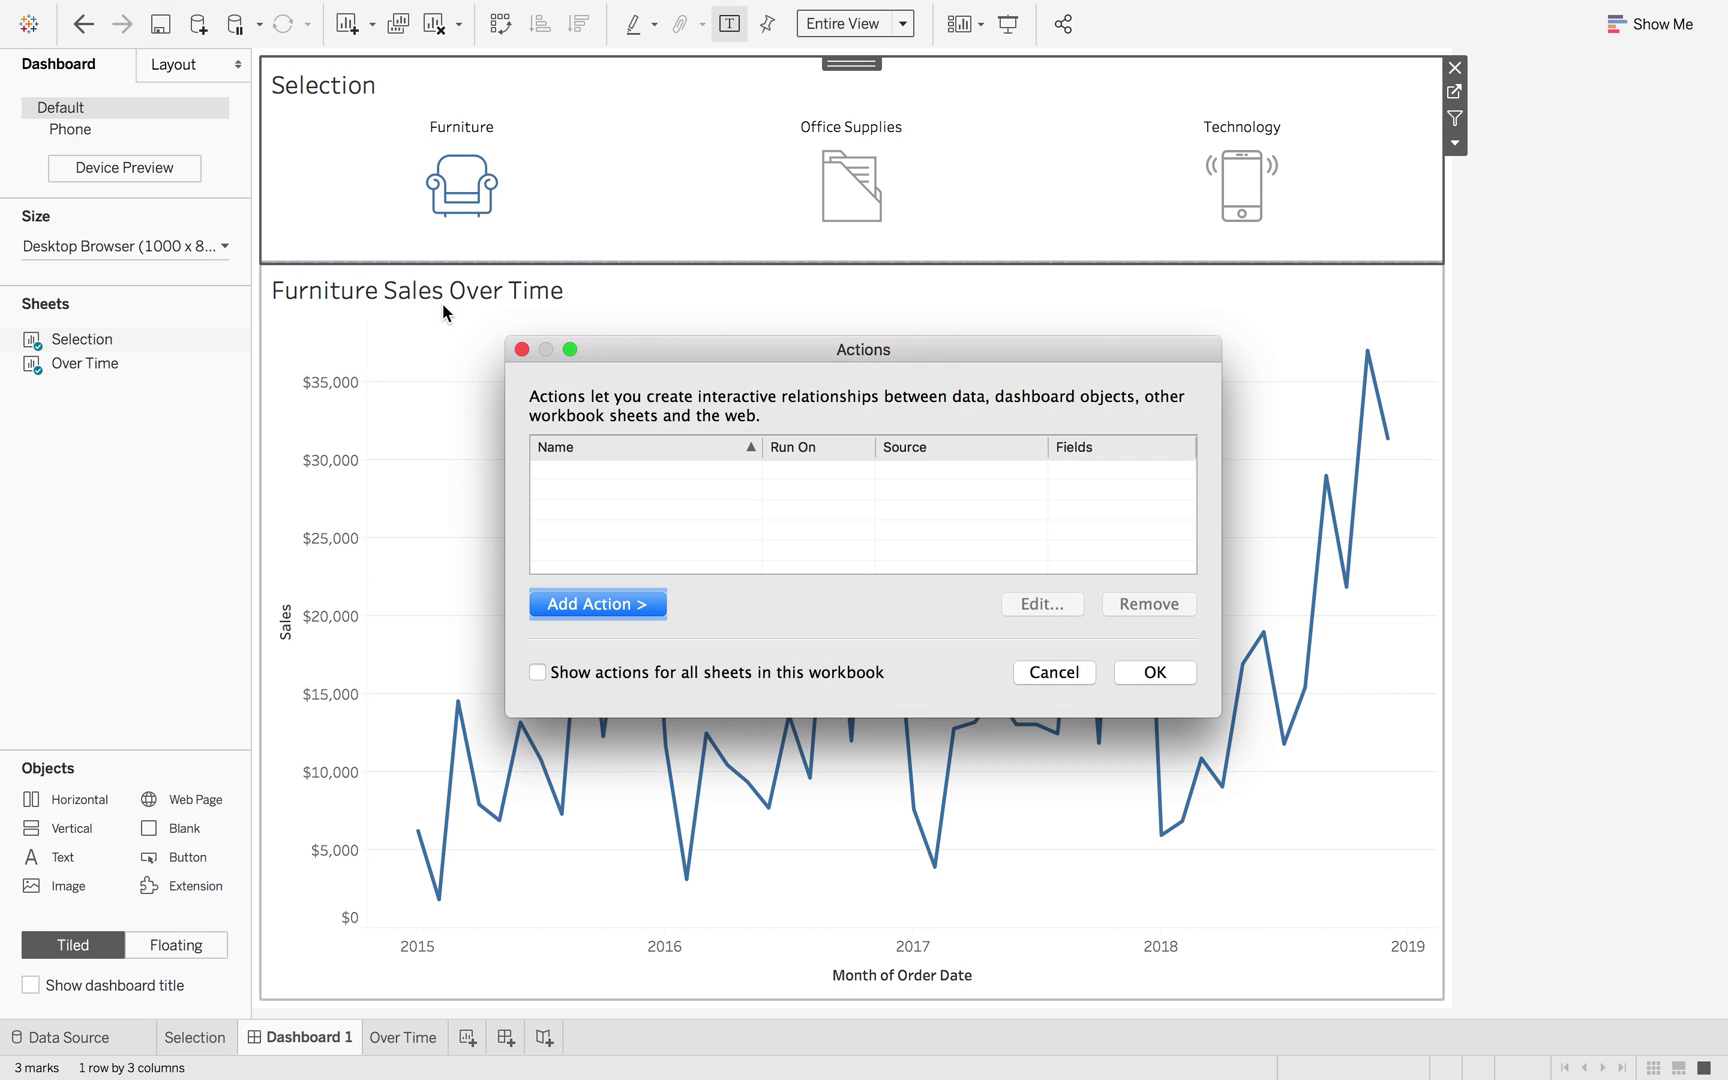
pyautogui.click(581, 612)
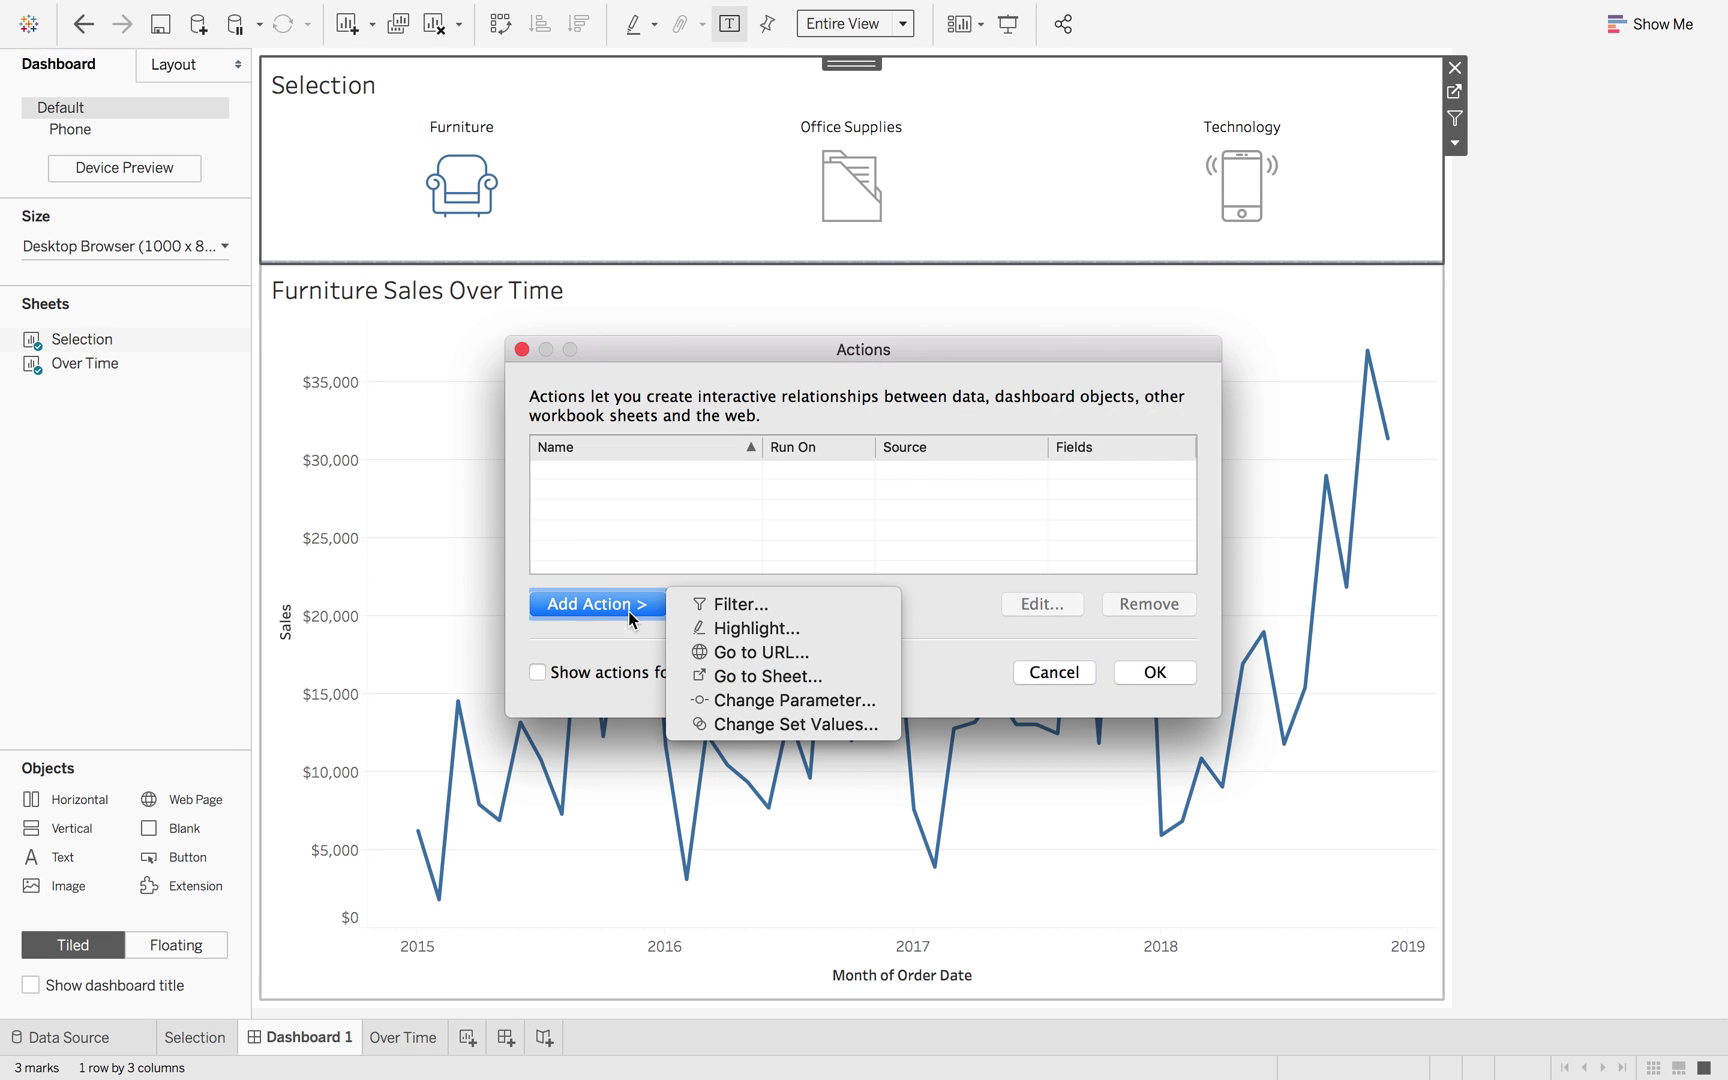
pyautogui.click(768, 724)
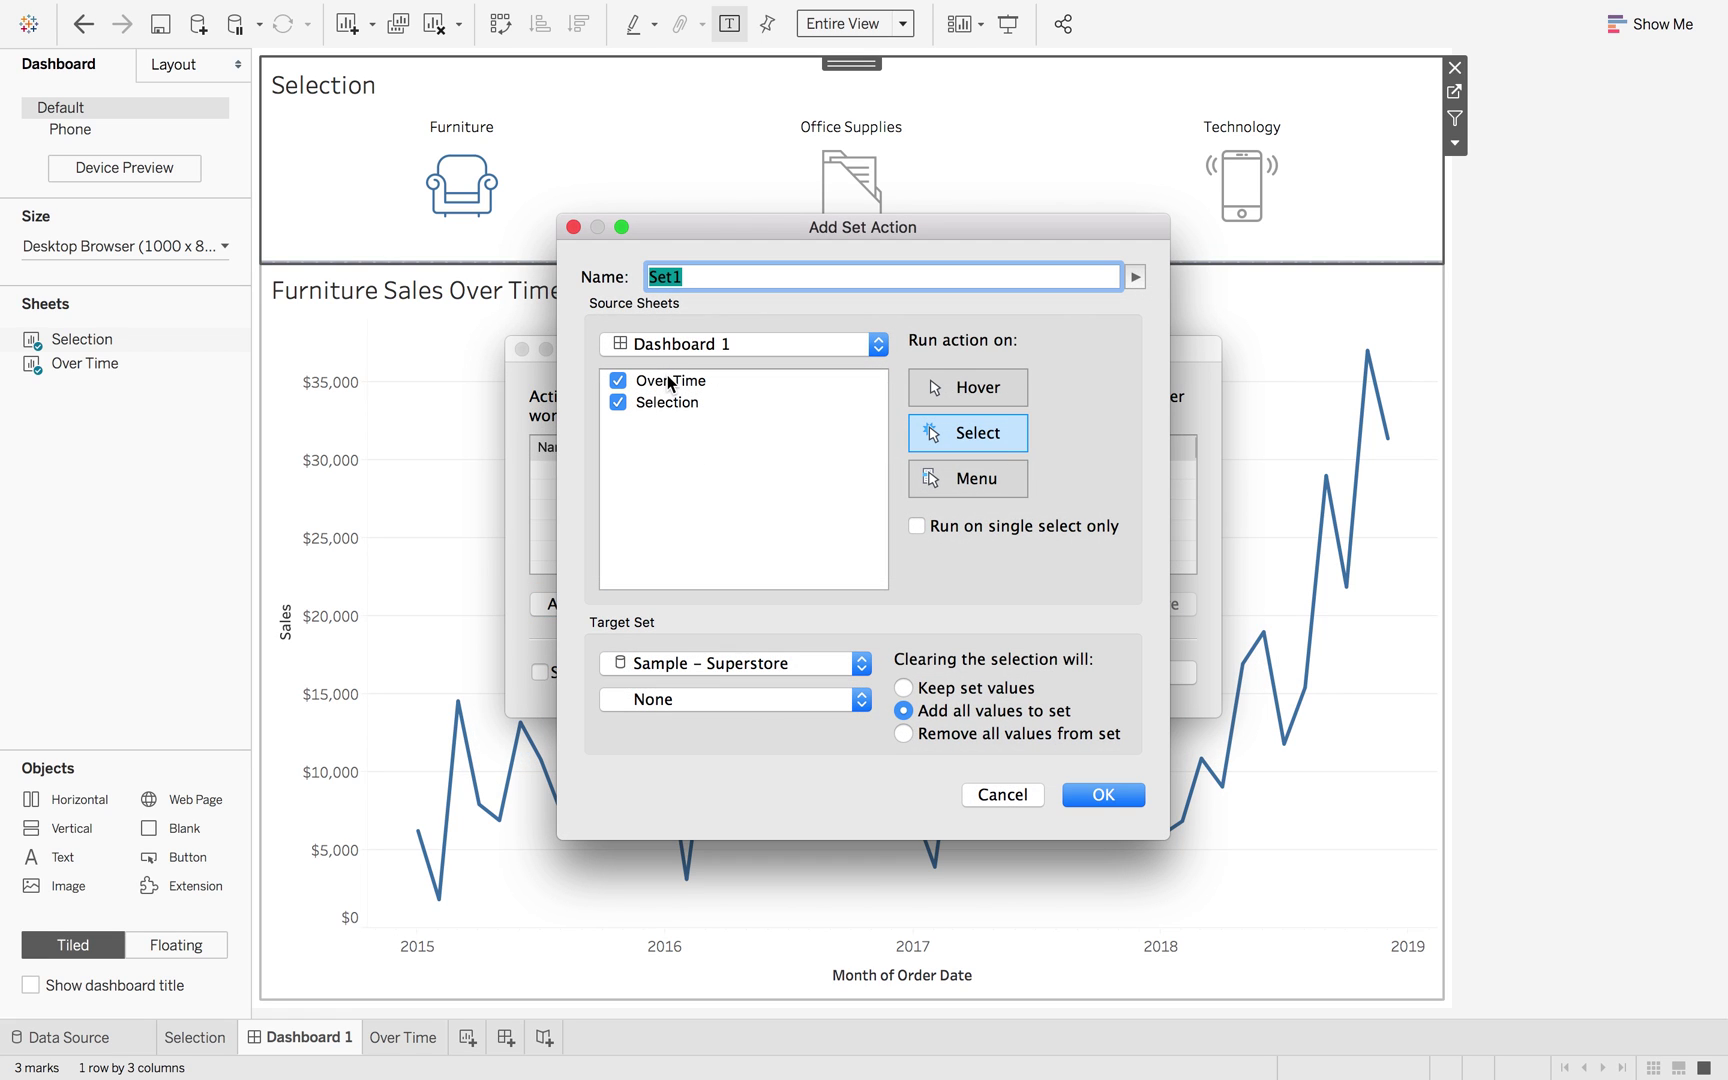
# Limit the set action's source to the Selection sheet and target Category Set.
pyautogui.click(619, 380)
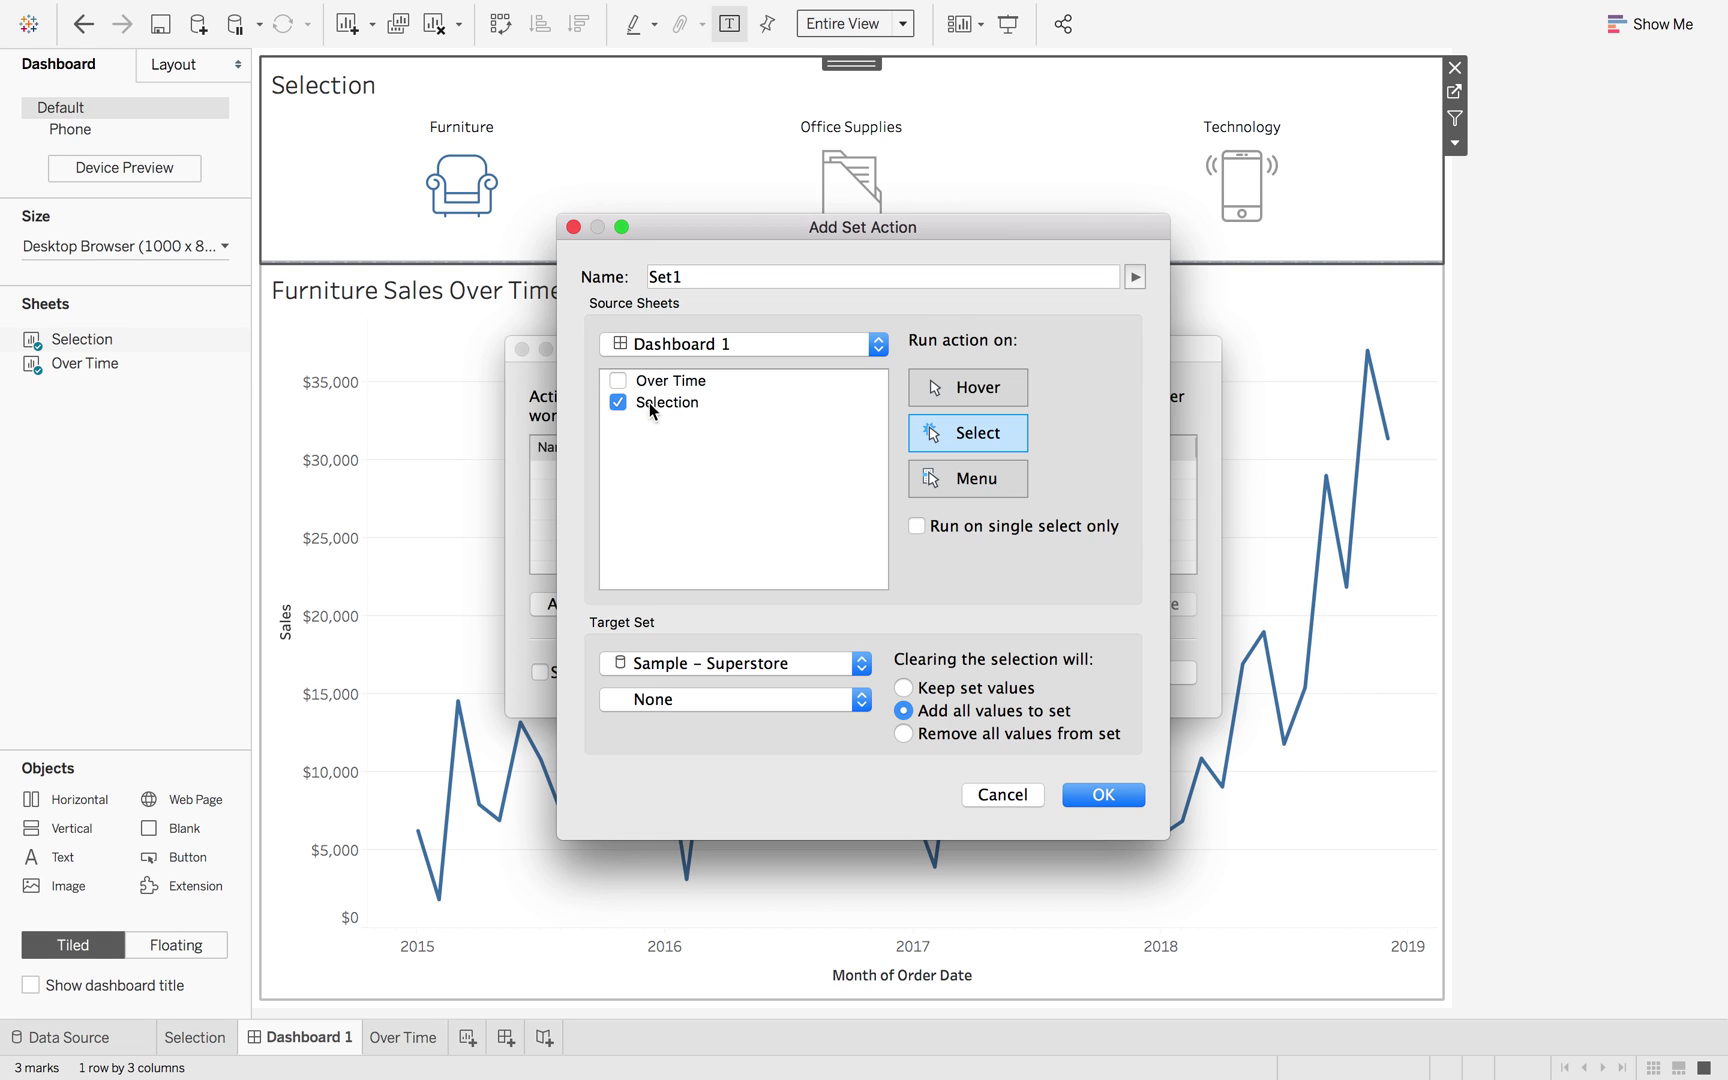
pyautogui.click(745, 701)
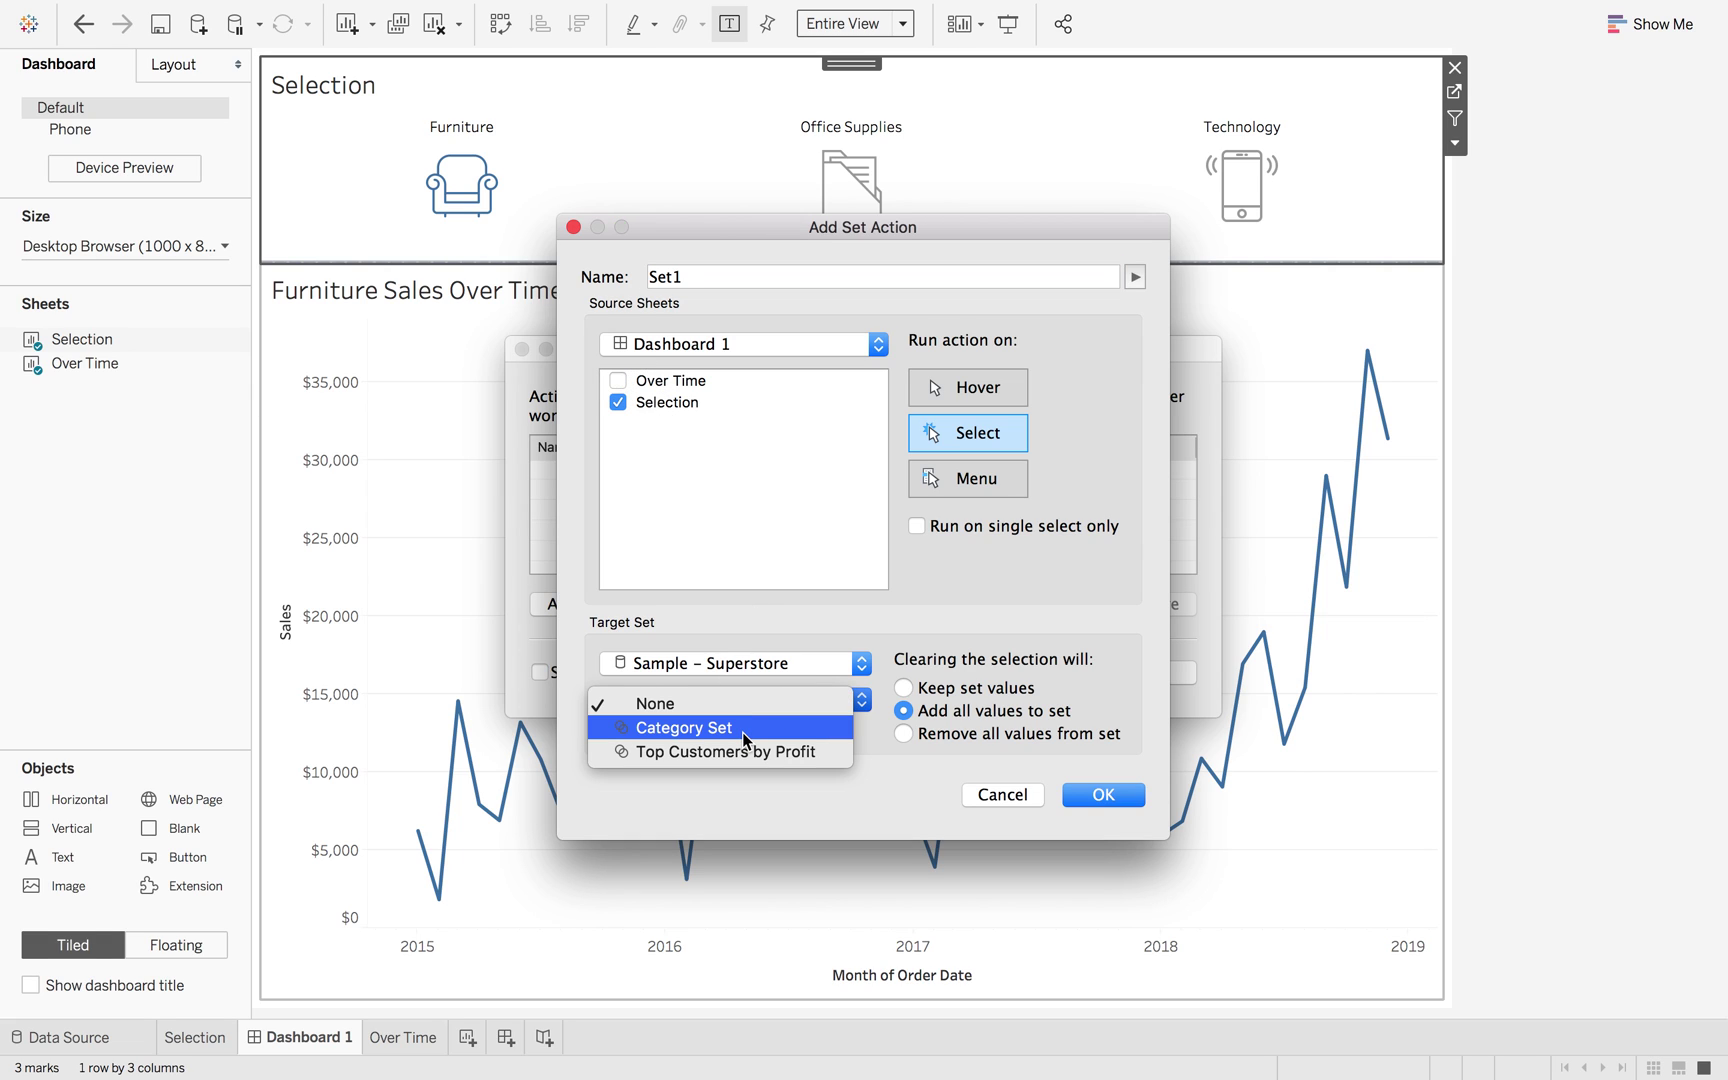
pyautogui.click(742, 728)
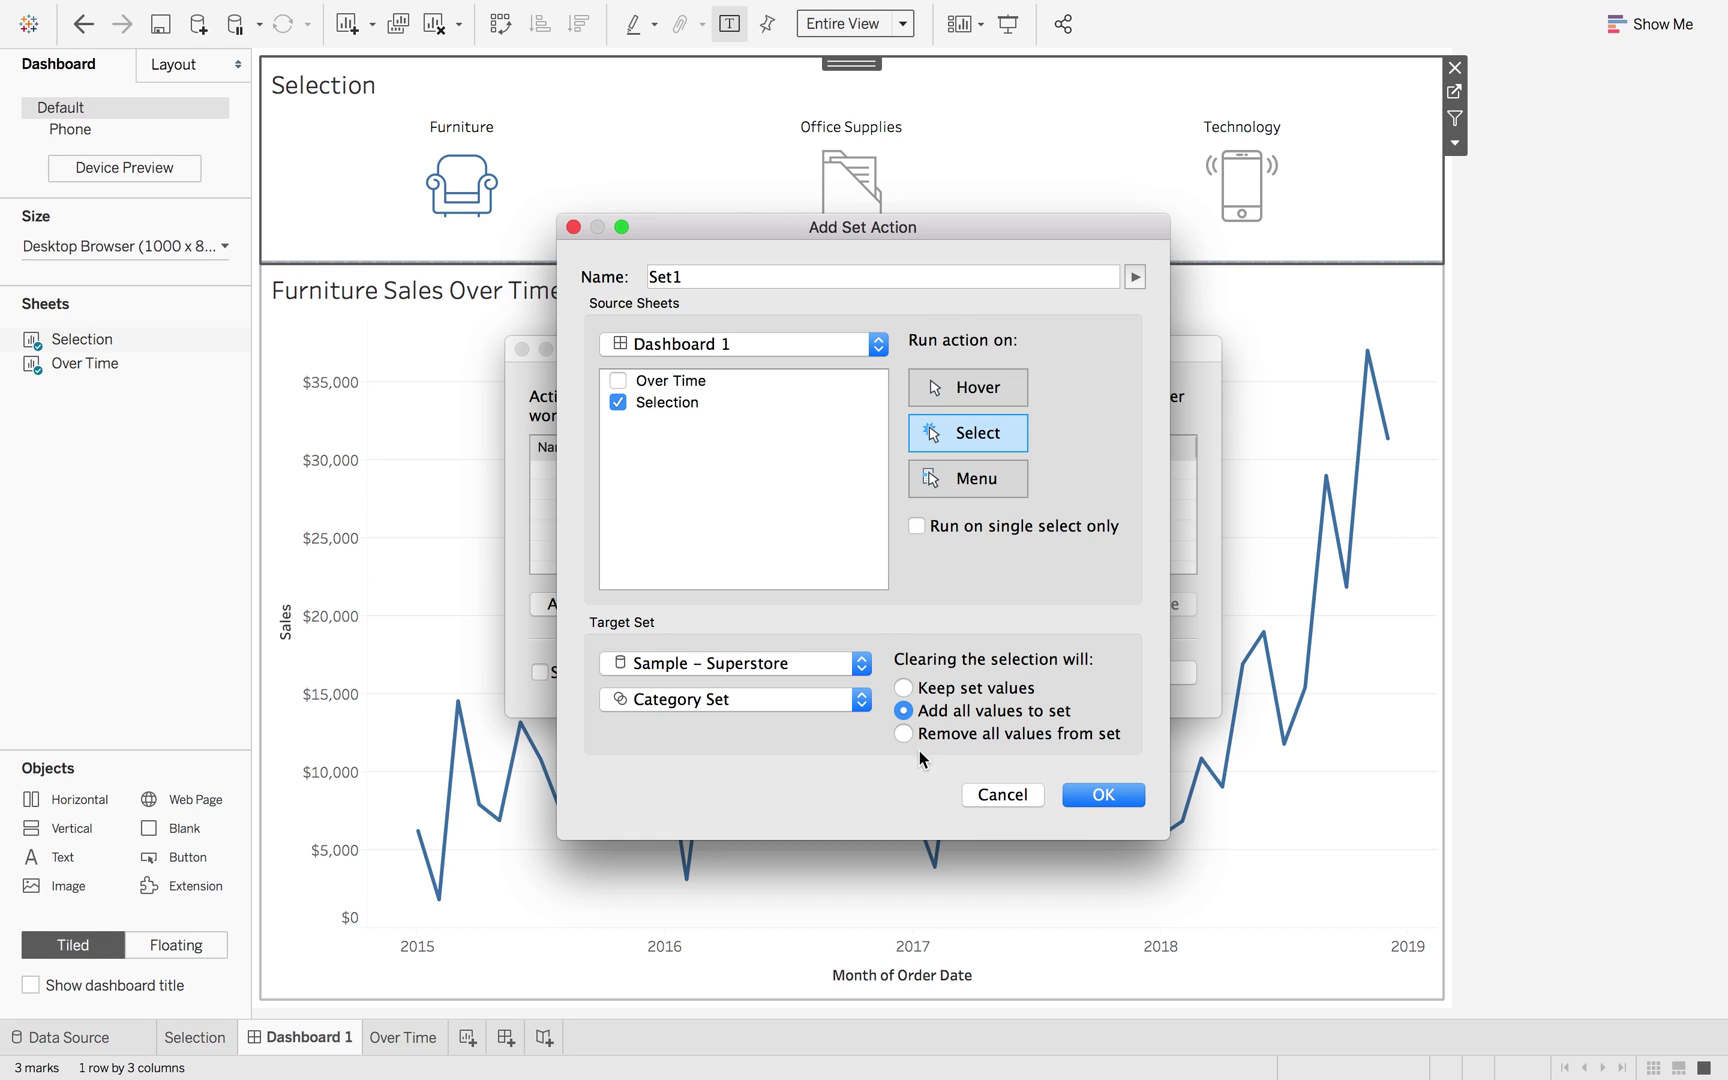
# Keep set values when the selection clears, name the action 'Category Set Action', and save it.
pyautogui.moveTo(985, 765)
pyautogui.mouseDown()
pyautogui.moveTo(948, 752)
pyautogui.moveTo(960, 660)
pyautogui.moveTo(1068, 700)
pyautogui.moveTo(968, 768)
pyautogui.mouseUp()
pyautogui.click(905, 689)
pyautogui.moveTo(785, 278); pyautogui.dragTo(594, 281)
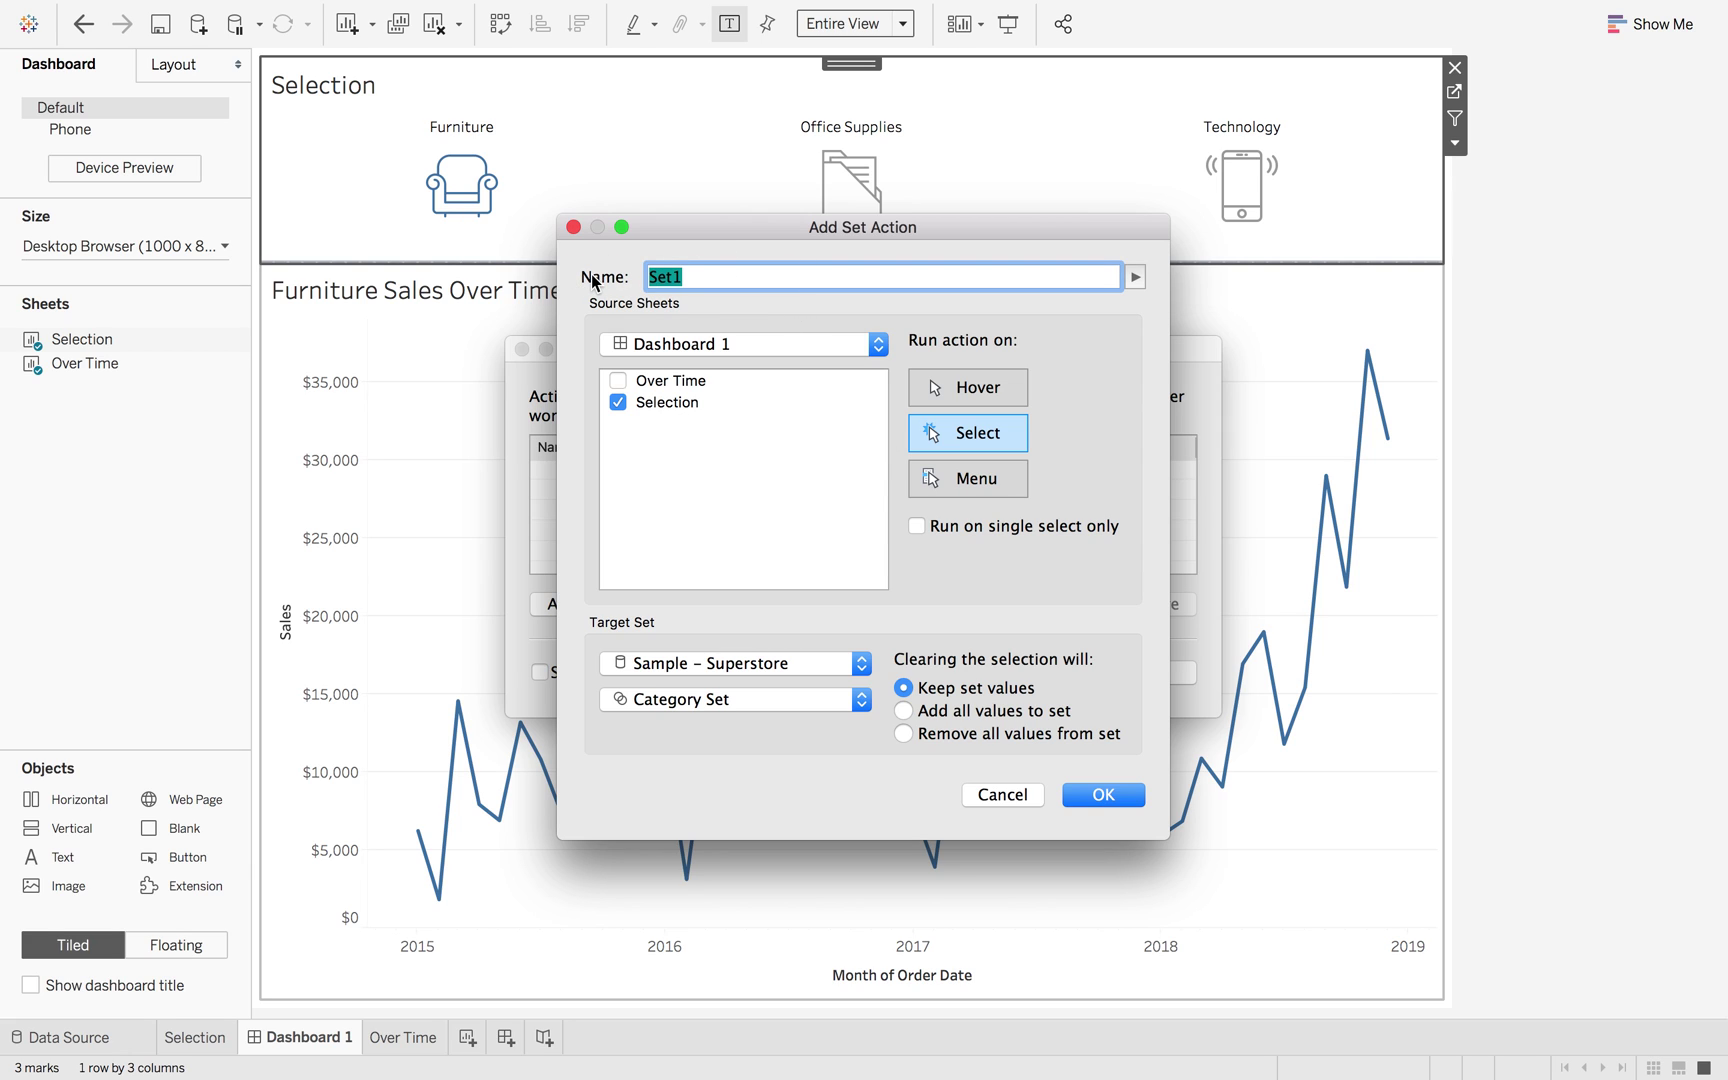
pyautogui.write('Category Set Action')
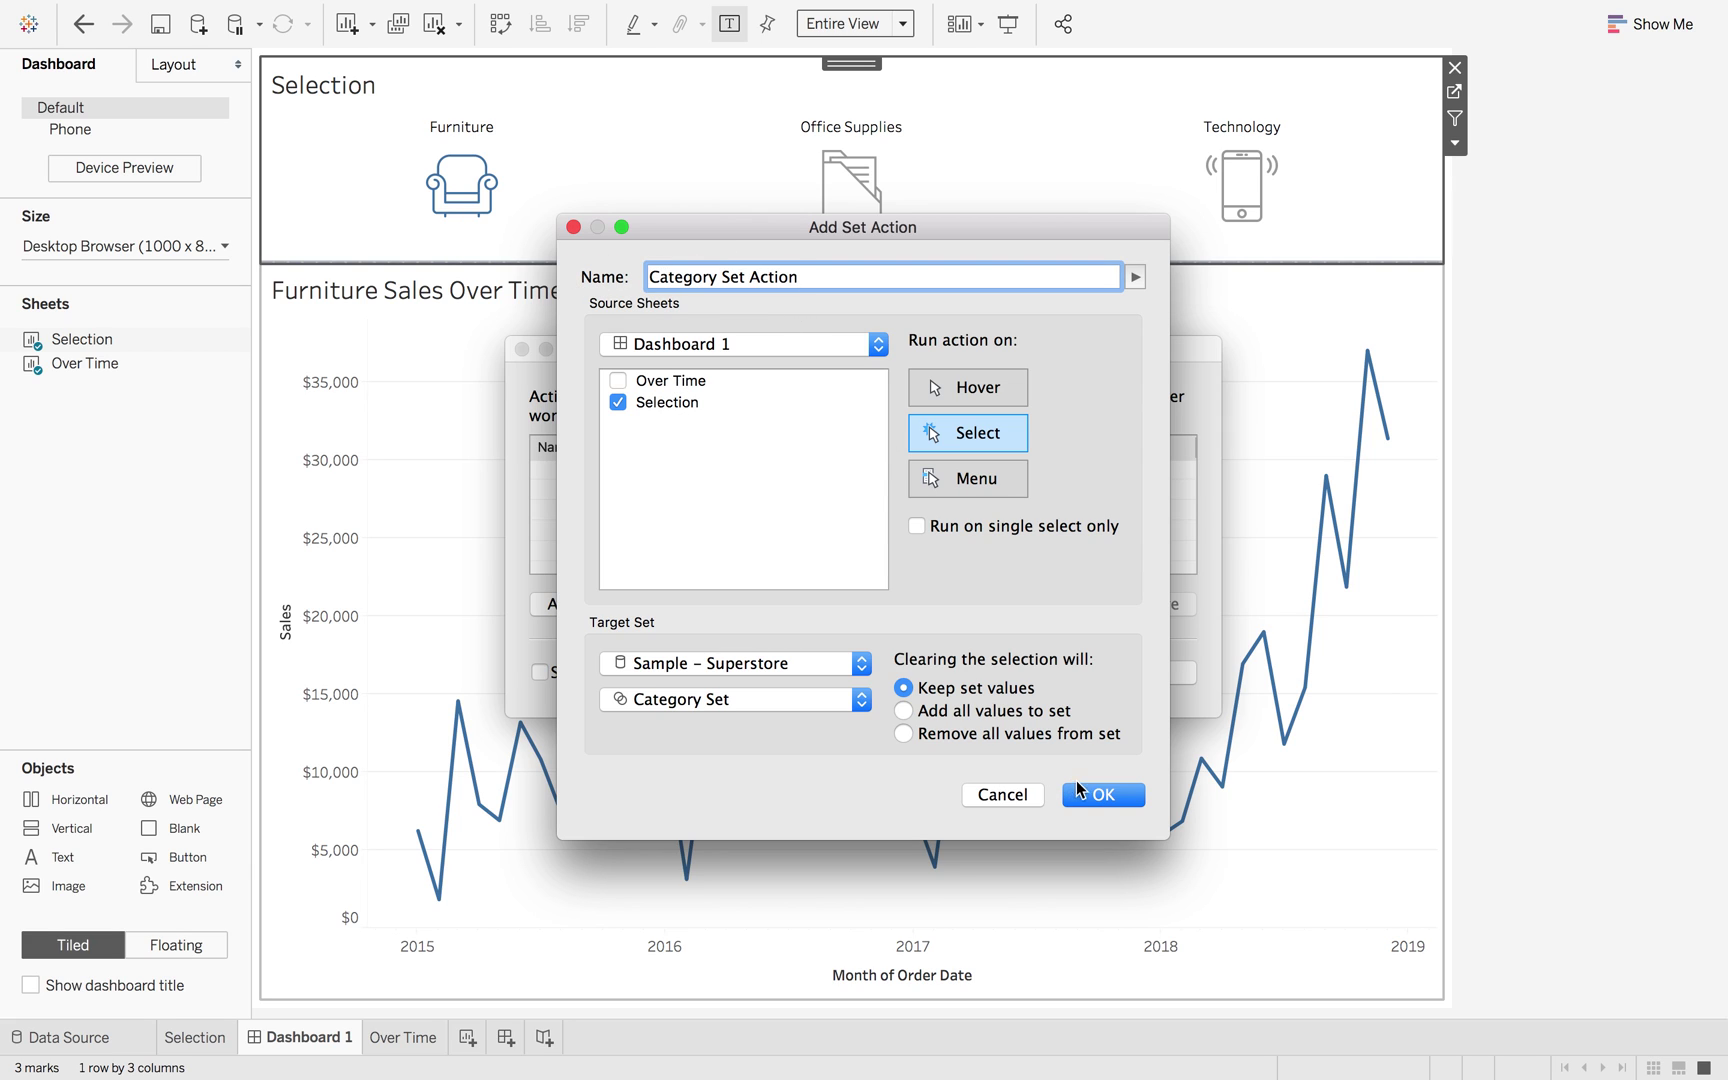
pyautogui.click(1082, 793)
pyautogui.click(1140, 676)
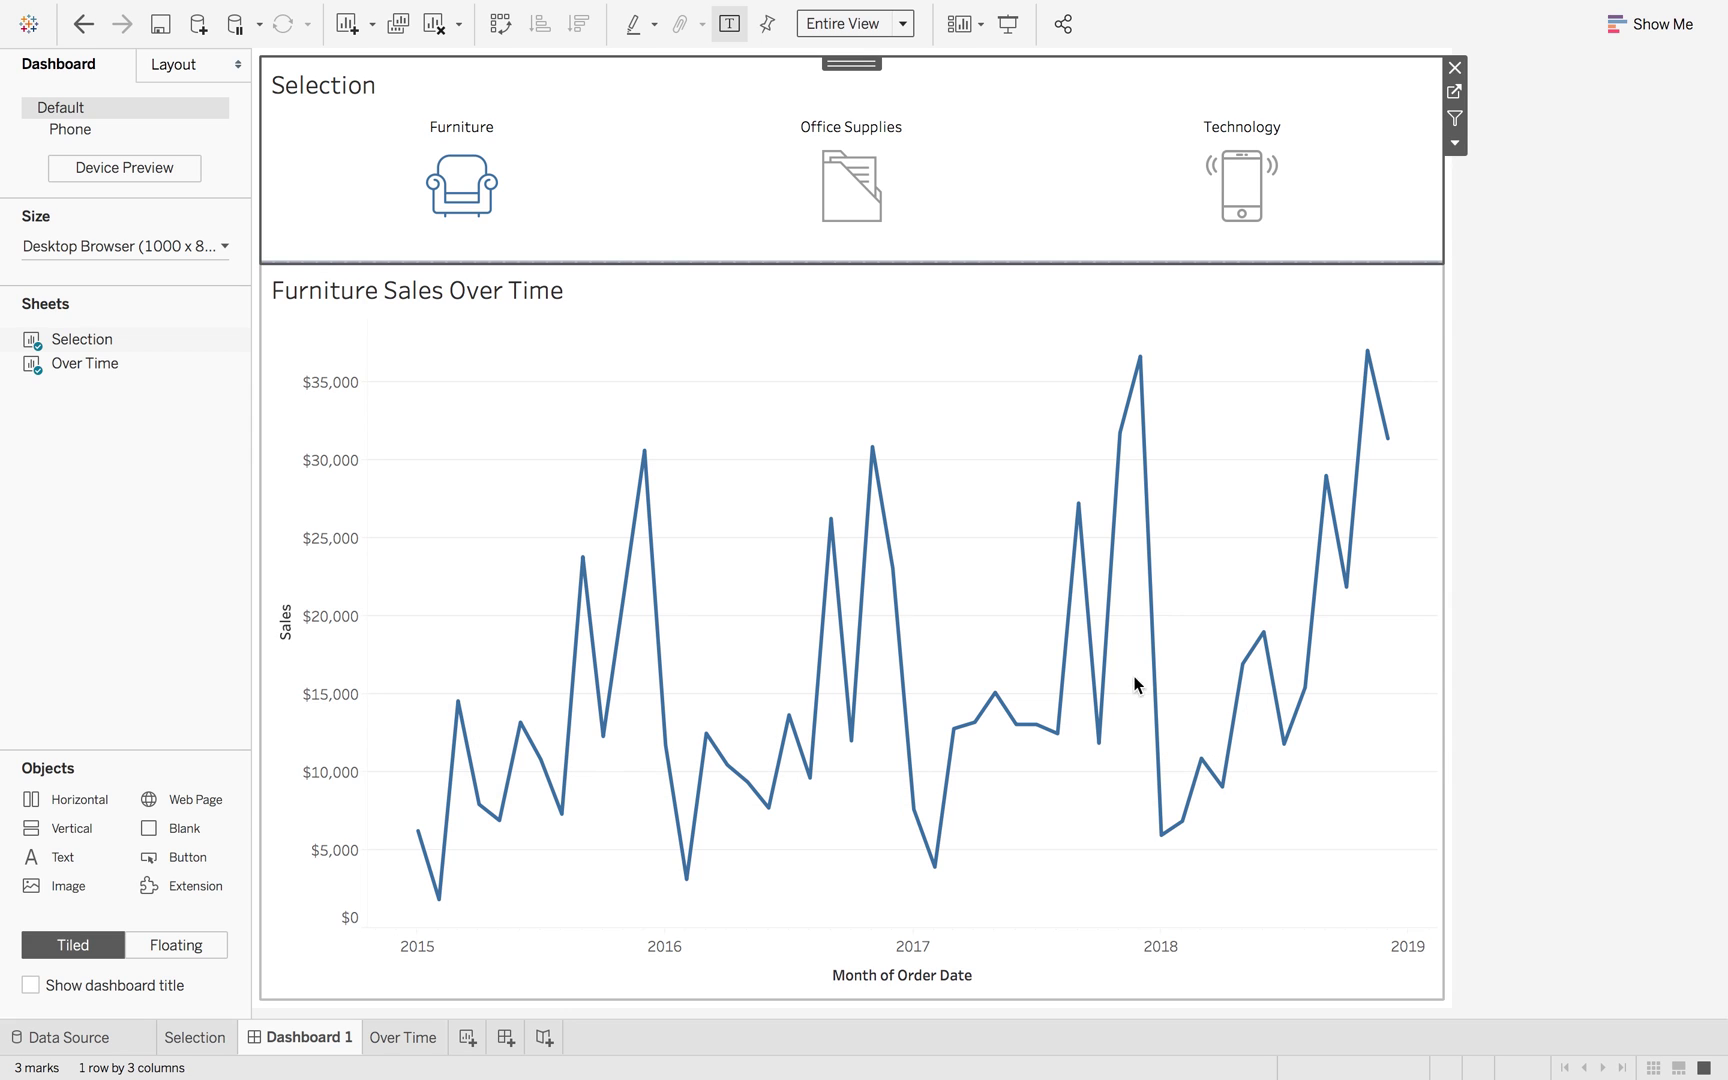
# Test Office Supplies, then make Category Set Action add all values to set when cleared.
pyautogui.click(866, 203)
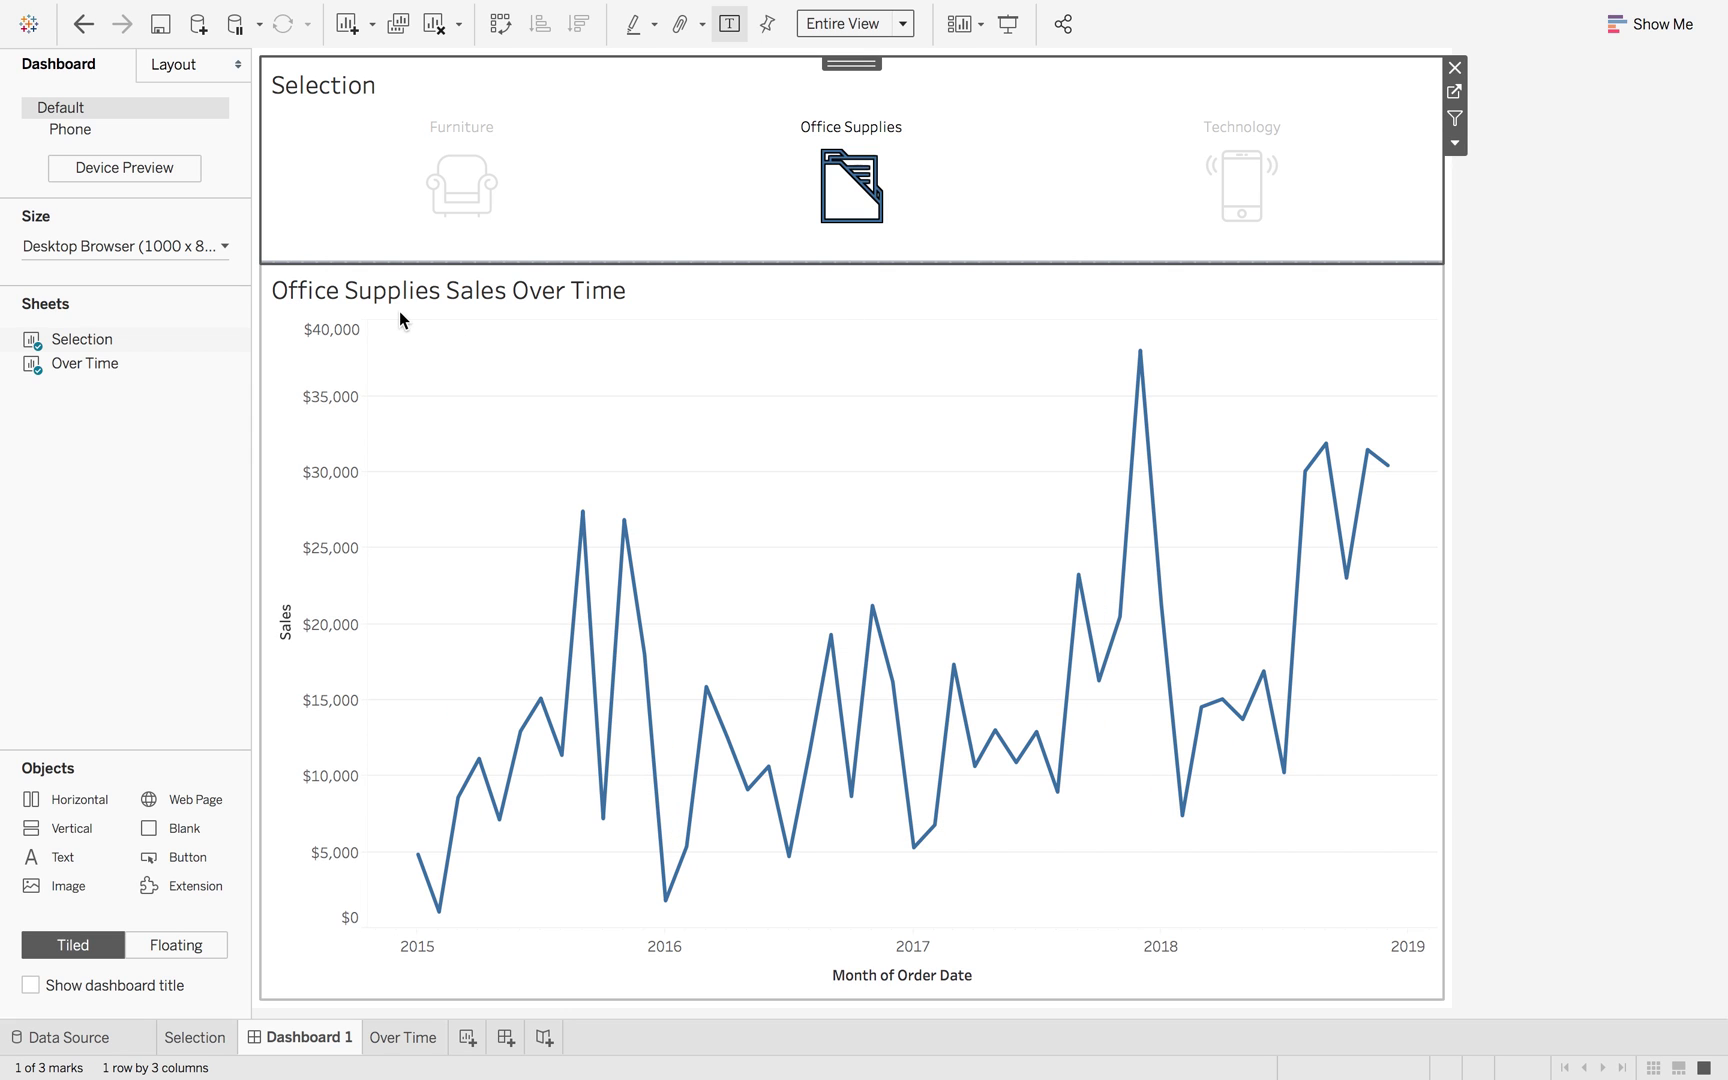
pyautogui.click(1006, 152)
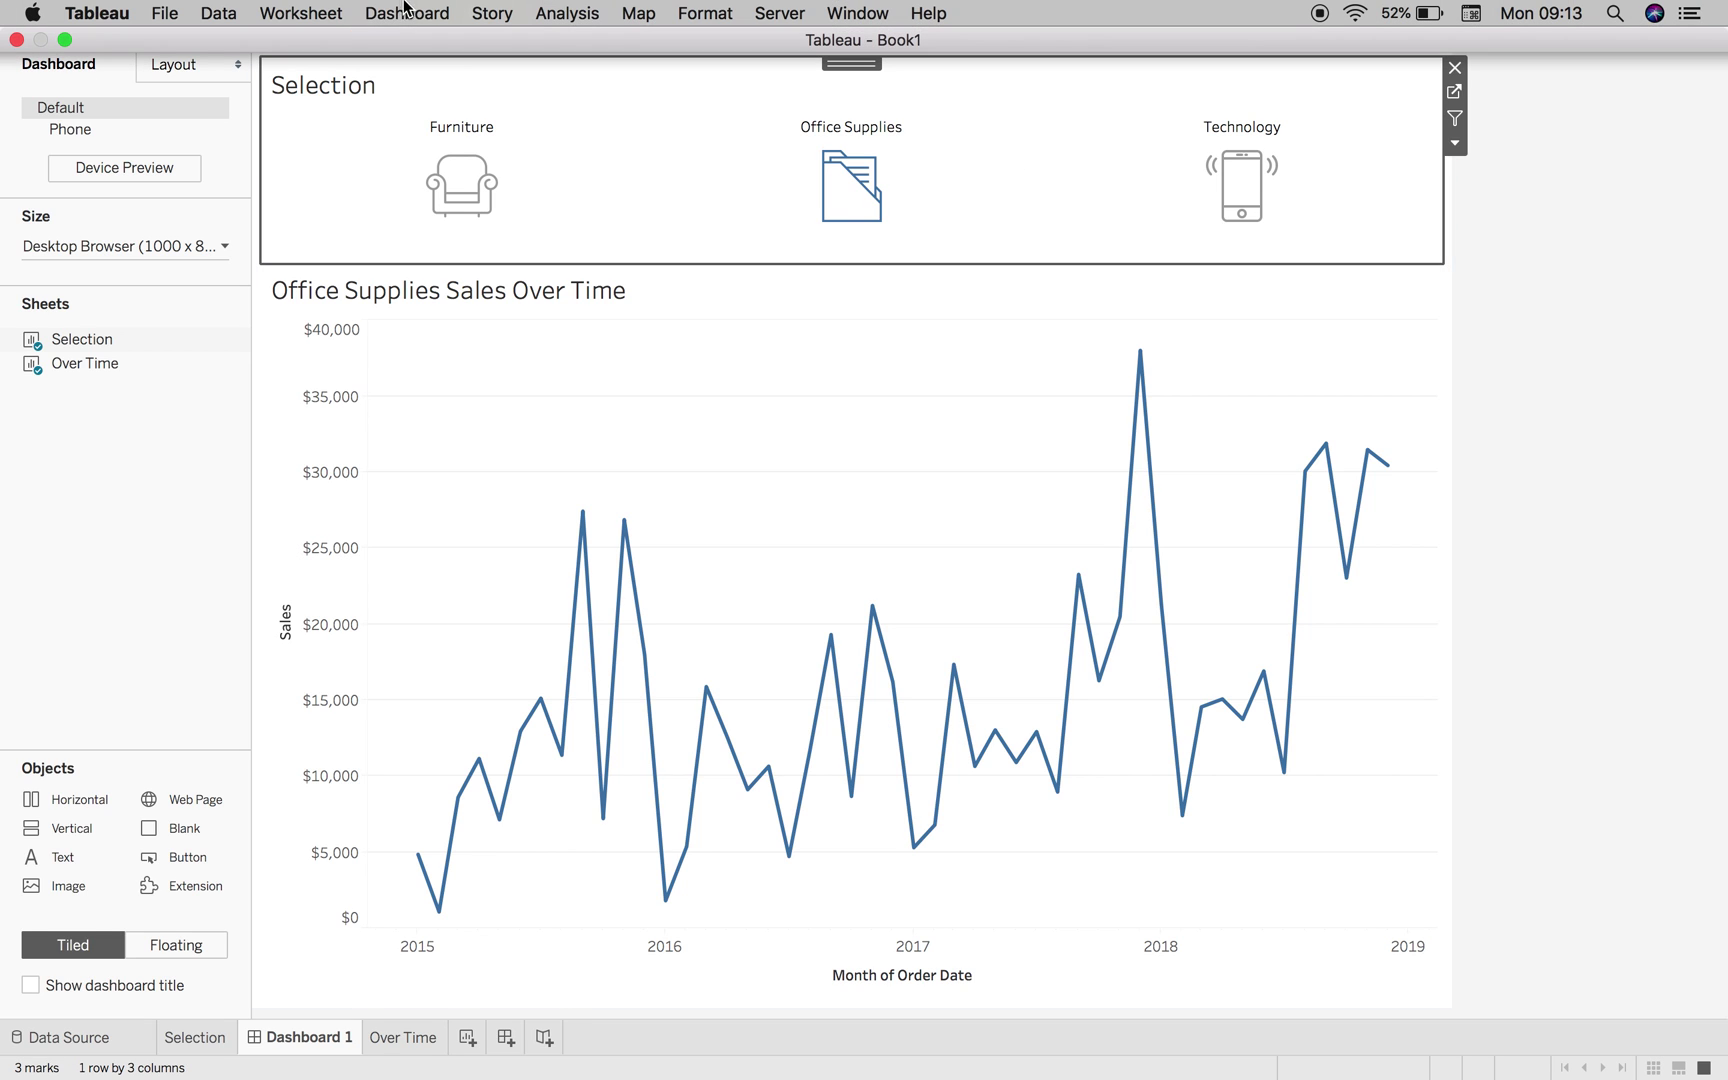
pyautogui.click(385, 13)
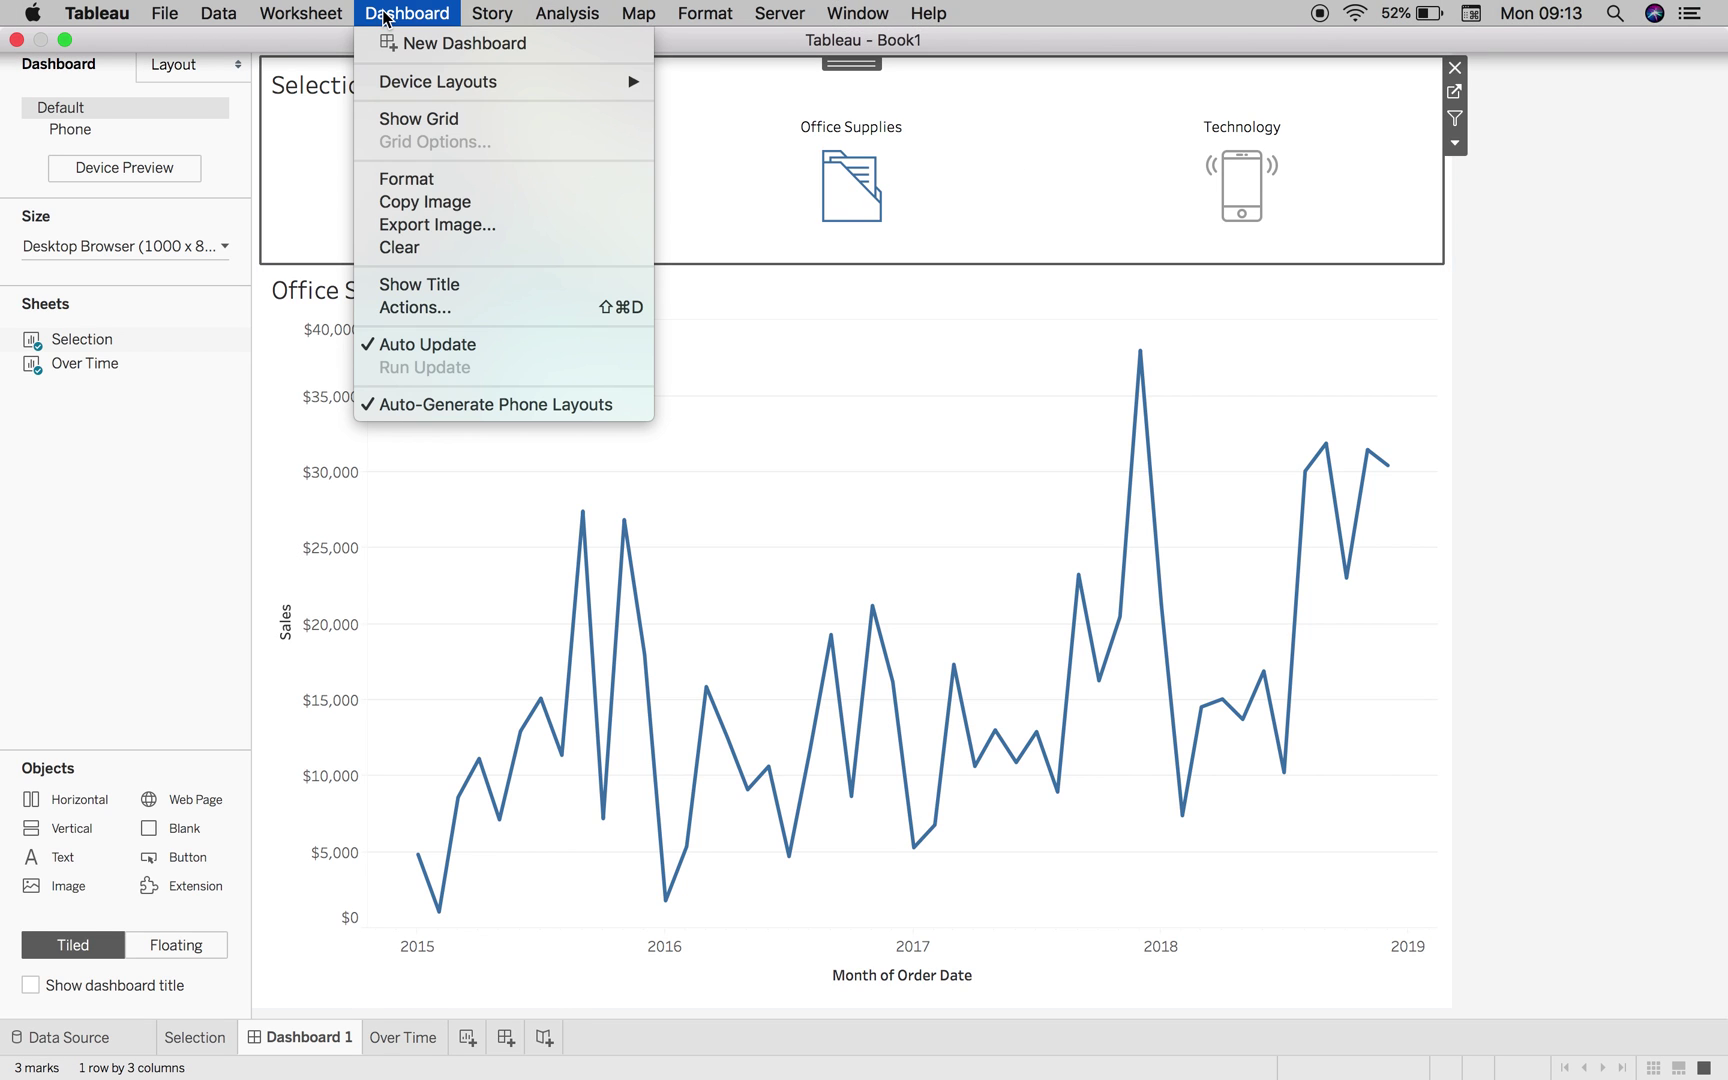
pyautogui.click(458, 306)
pyautogui.click(932, 472)
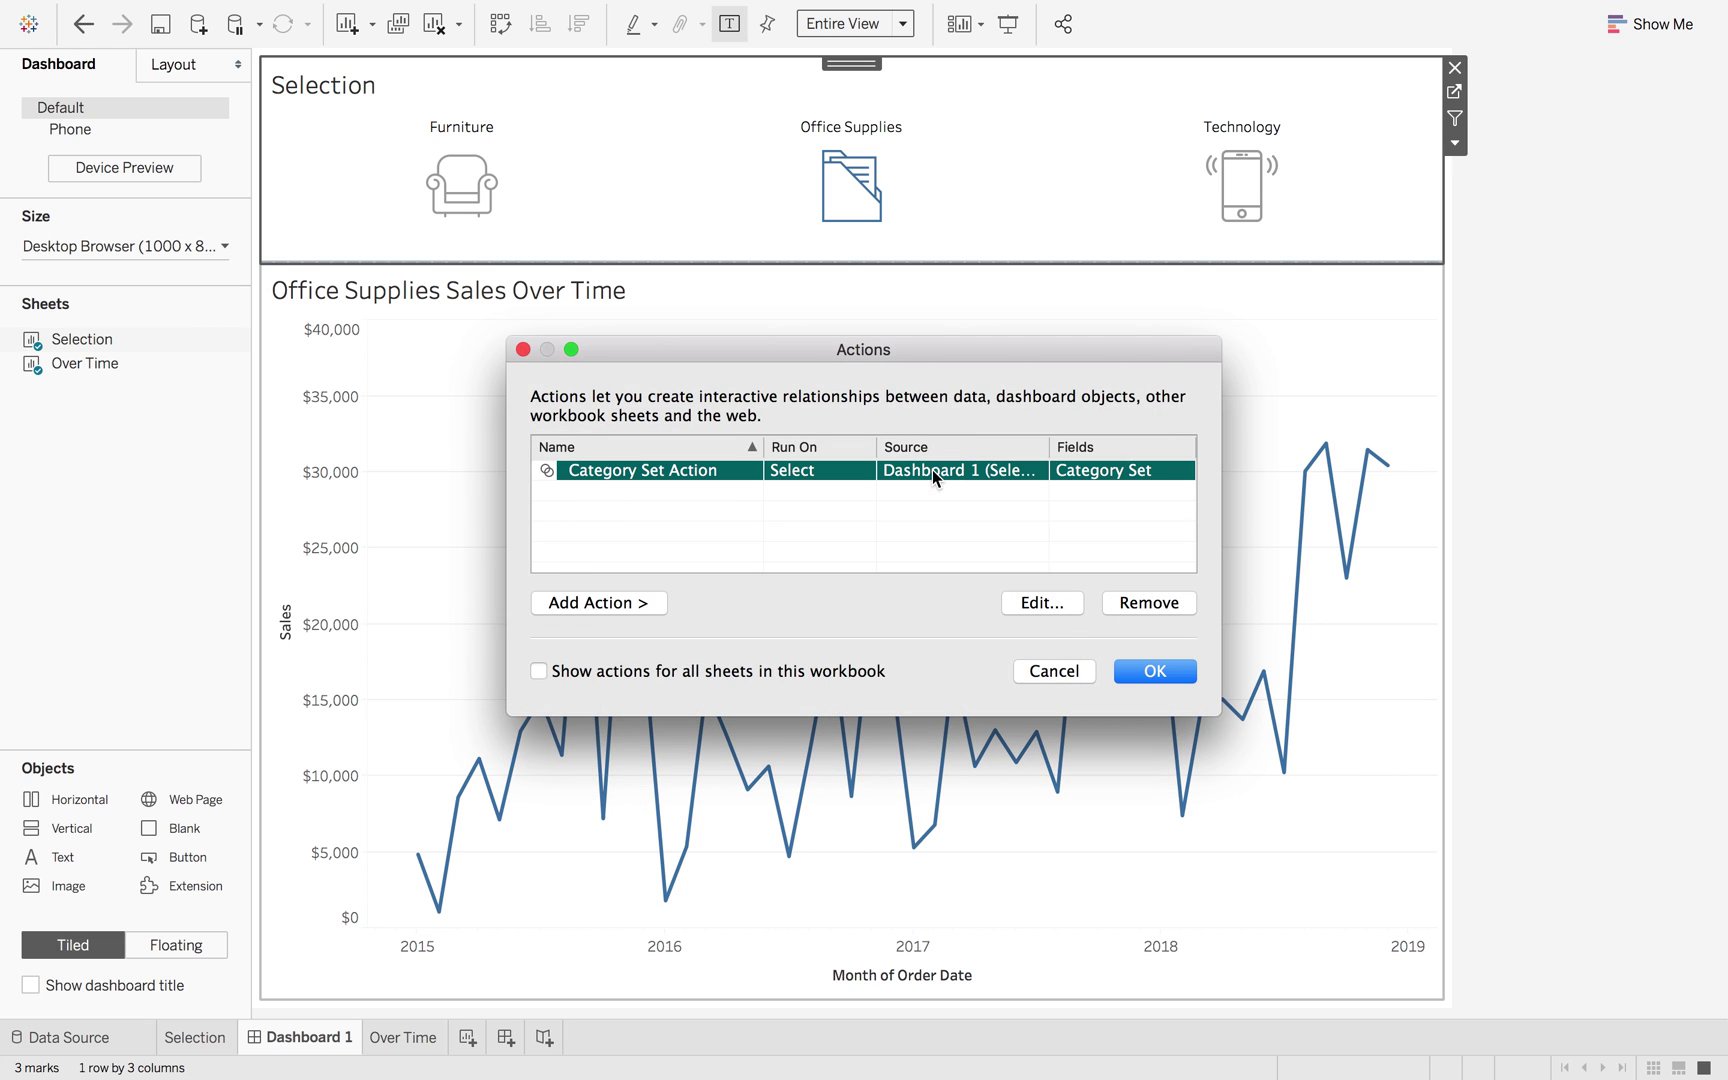
pyautogui.click(1045, 605)
pyautogui.click(904, 711)
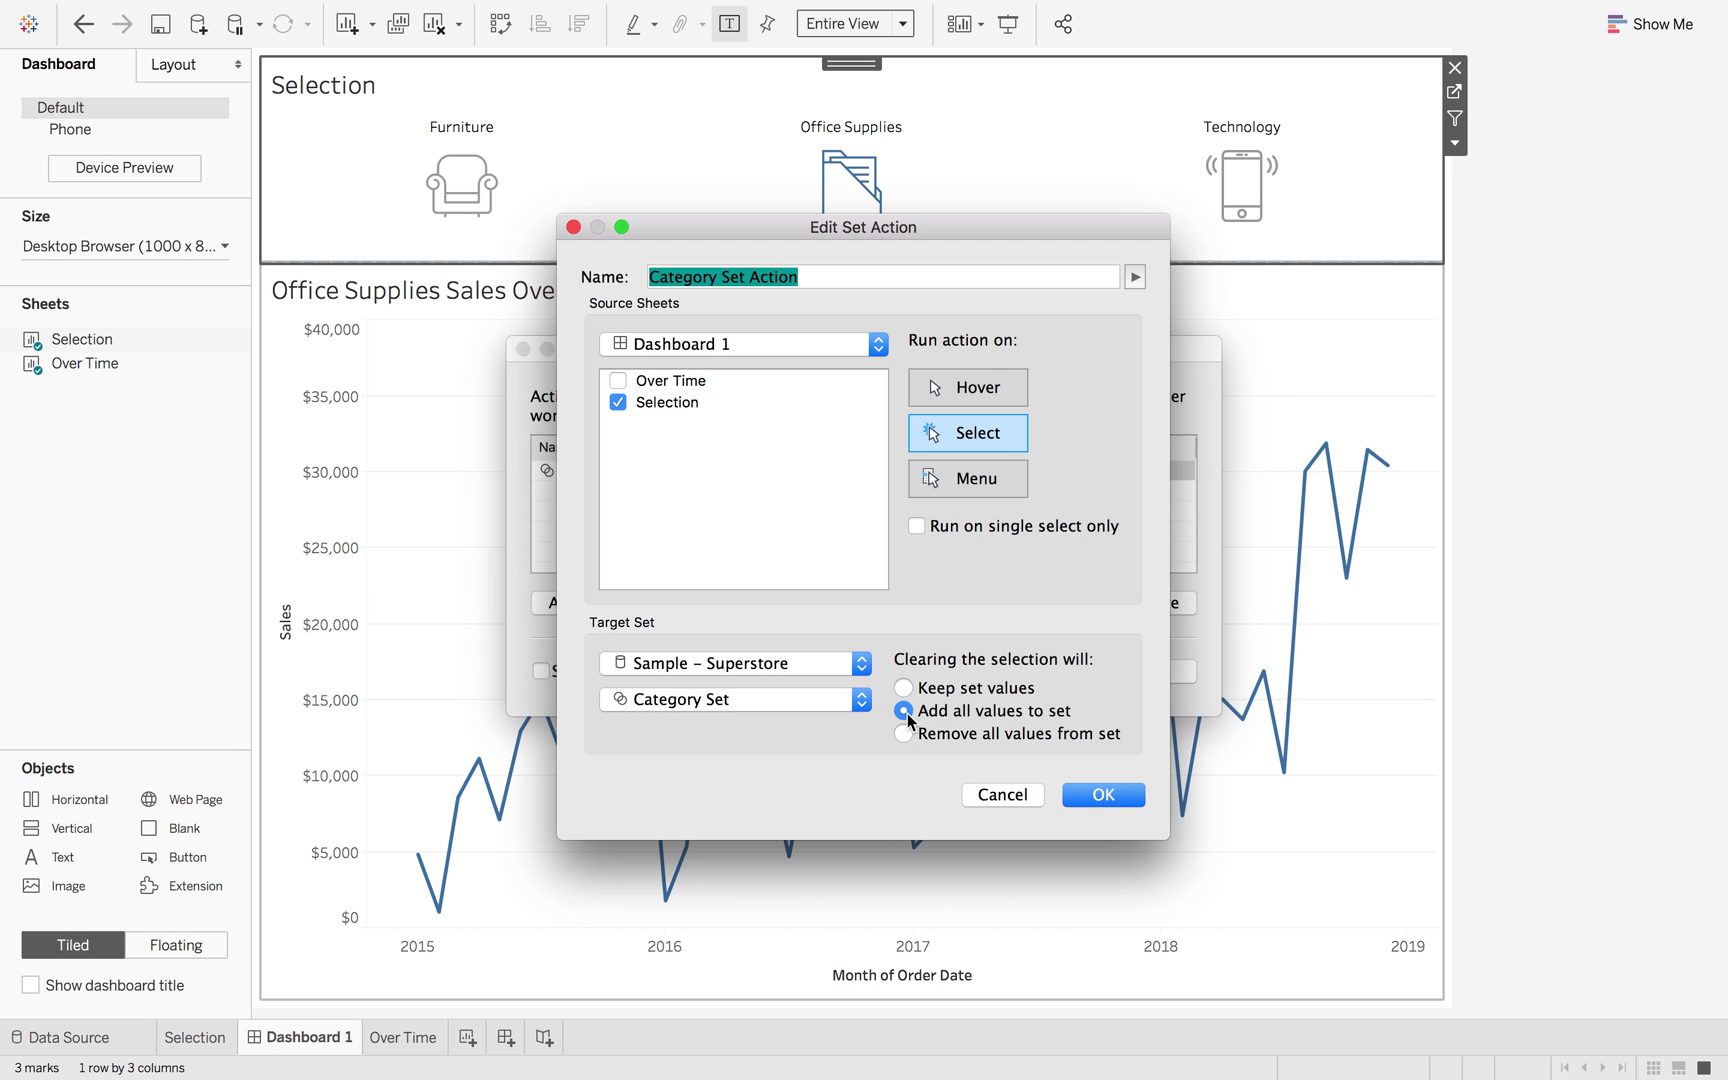
pyautogui.click(1094, 795)
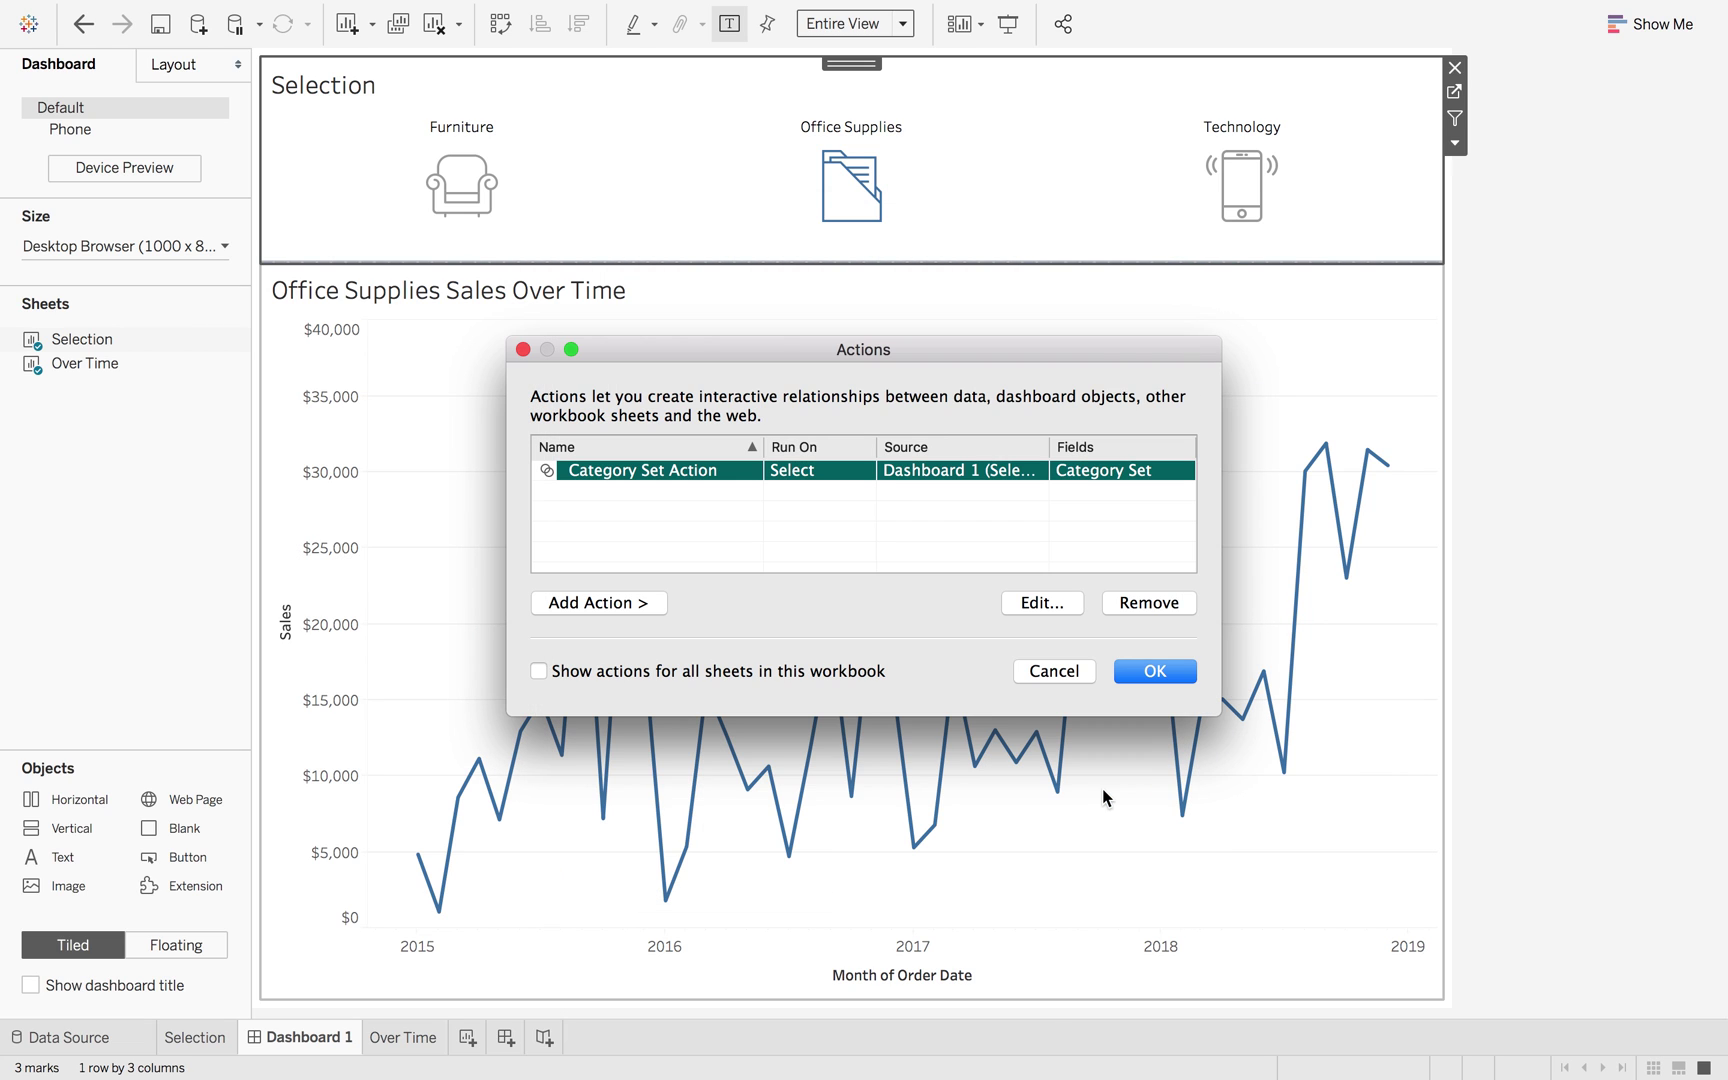
pyautogui.click(1150, 674)
# Select and deselect Technology to confirm the chart shows All Sales Over Time.
pyautogui.click(1258, 192)
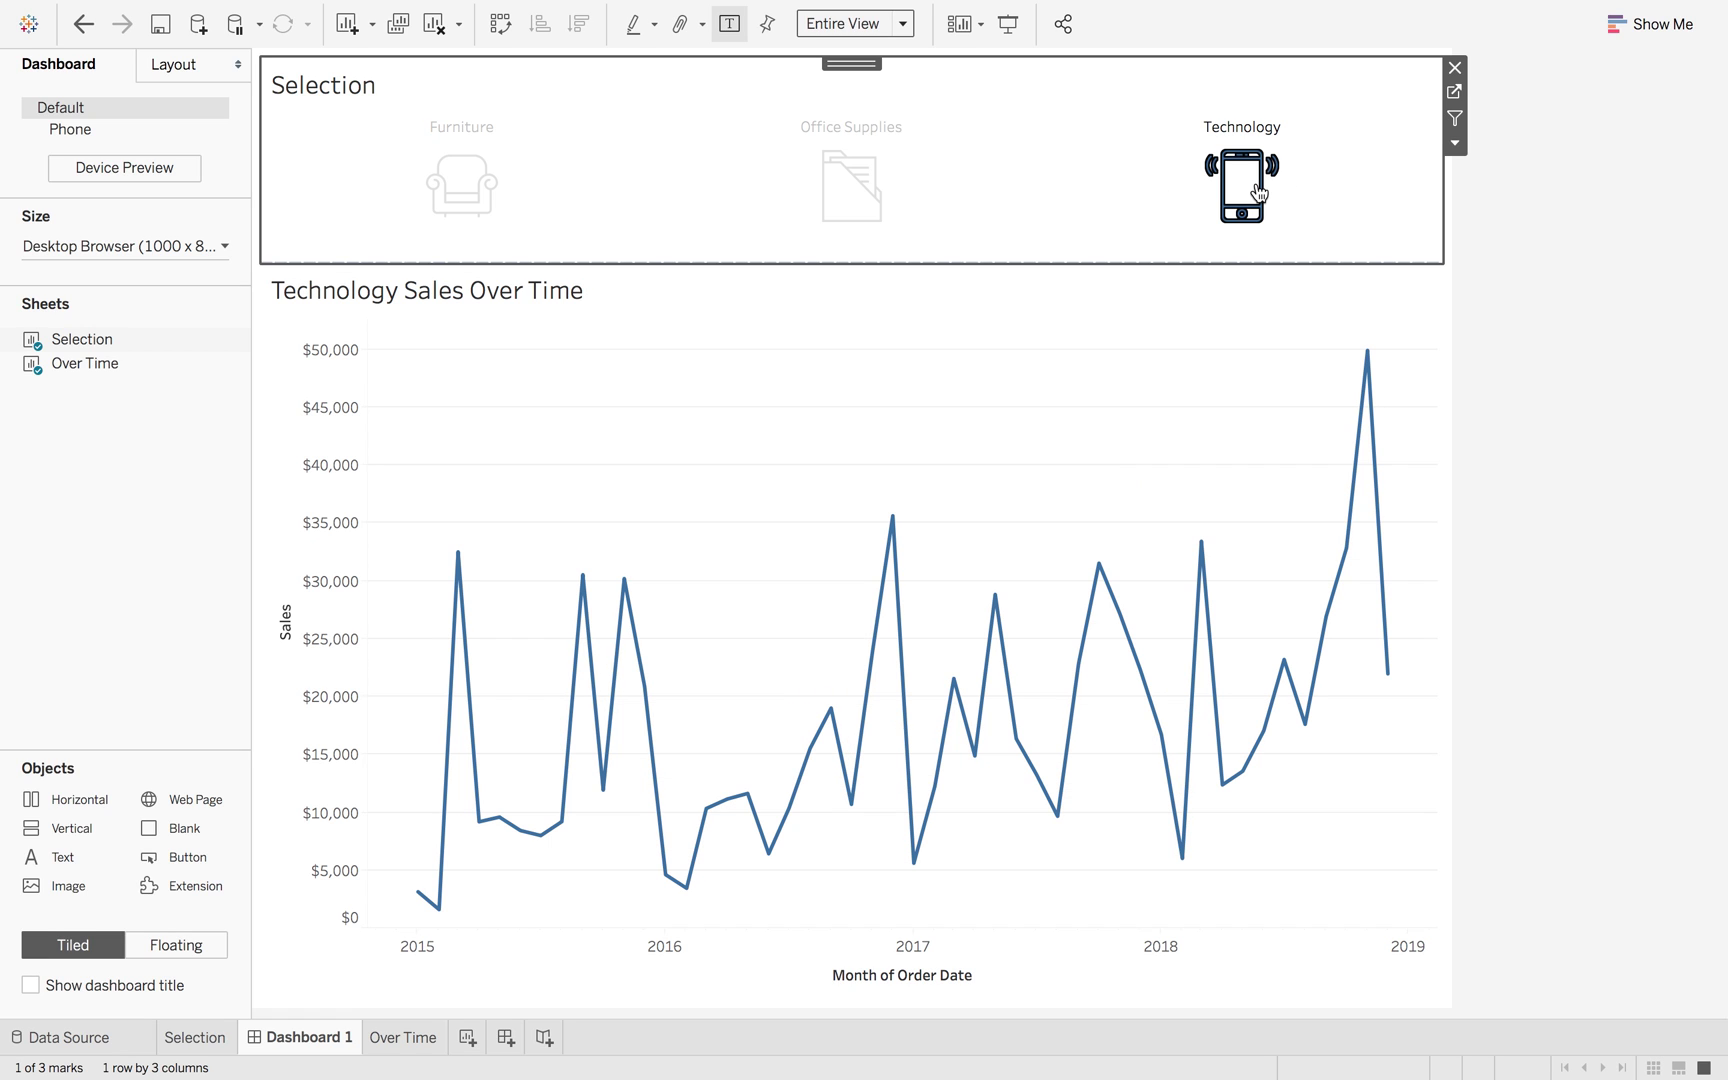
pyautogui.click(1332, 198)
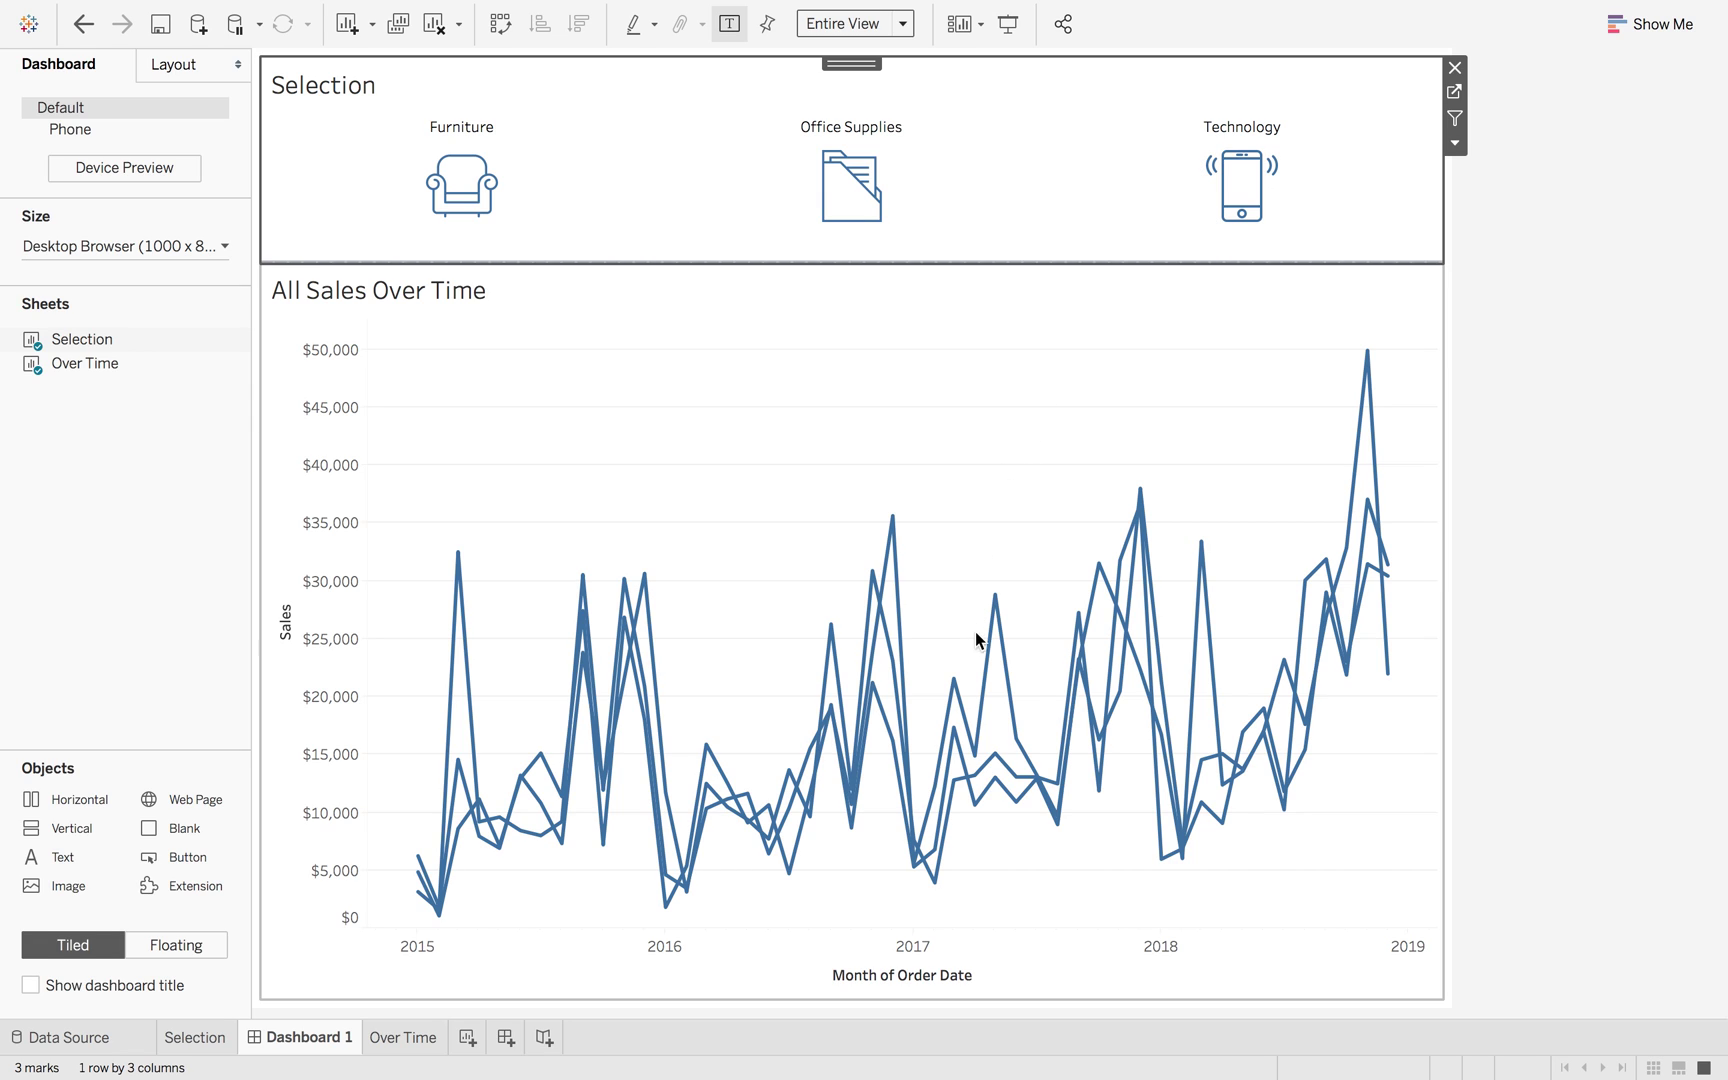
pyautogui.moveTo(981, 788)
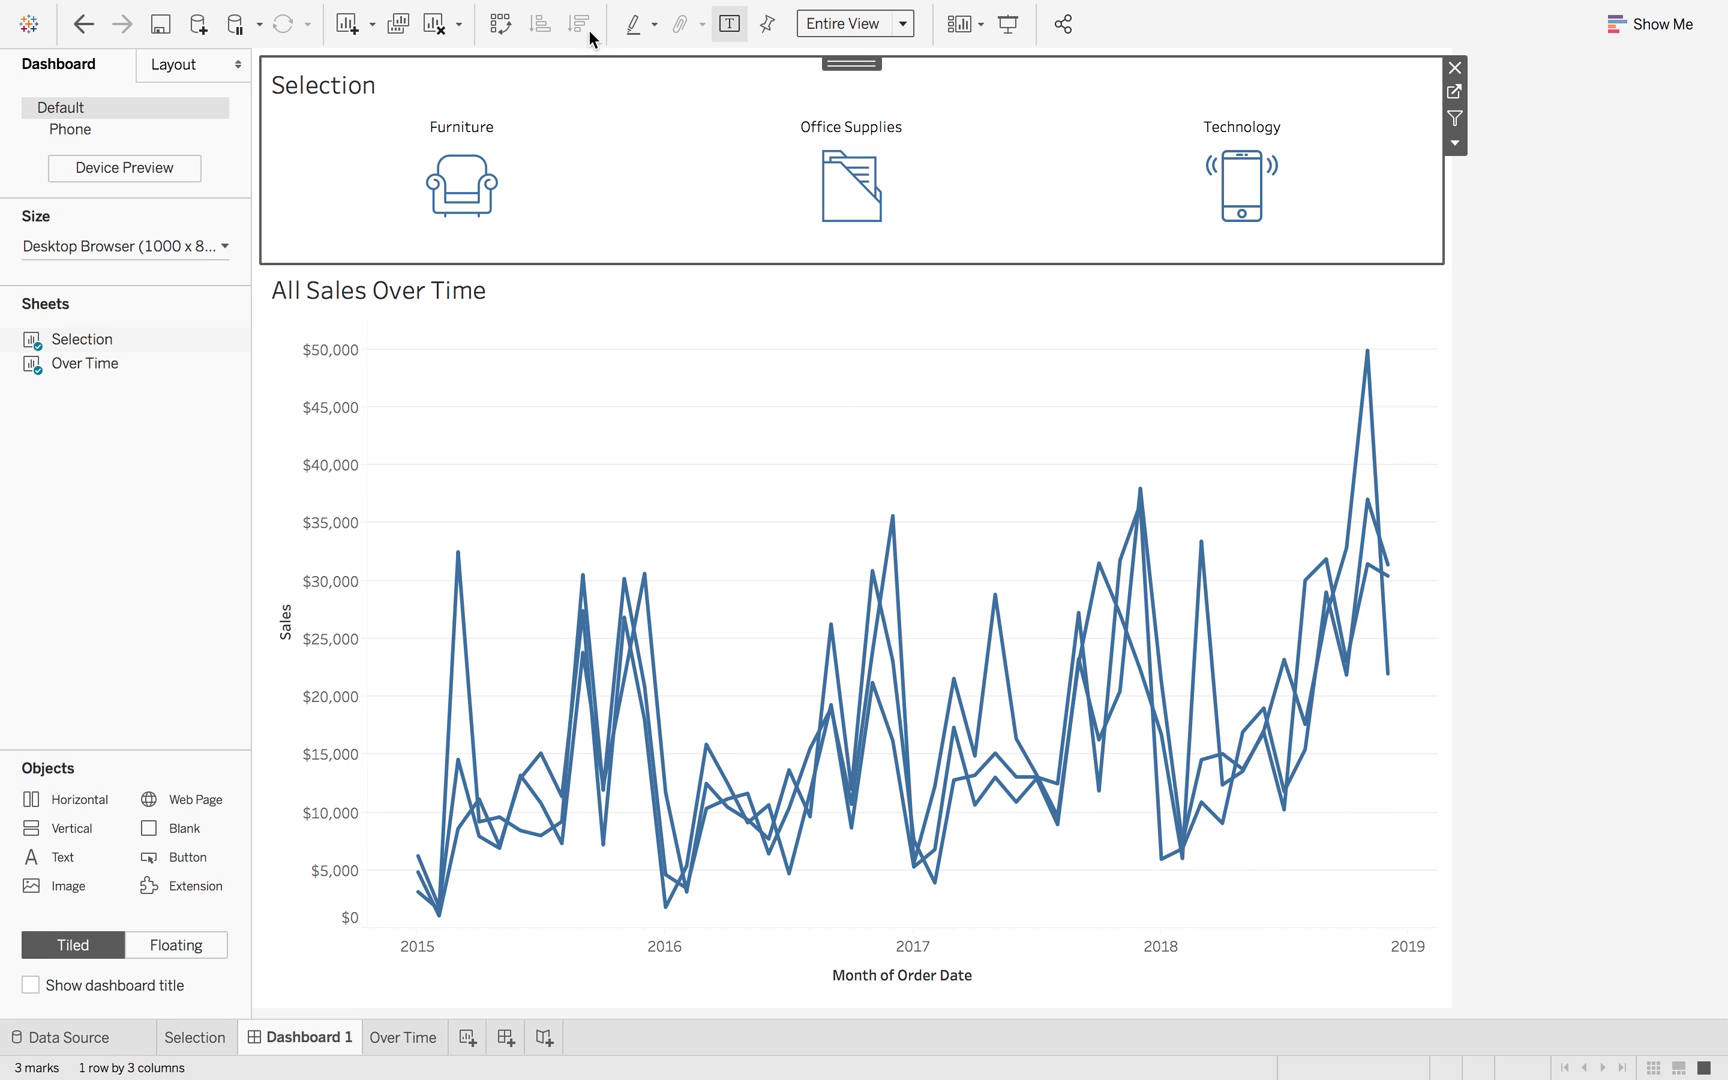
# Change Category Set Action to remove all values from set when the selection clears.
pyautogui.click(372, 15)
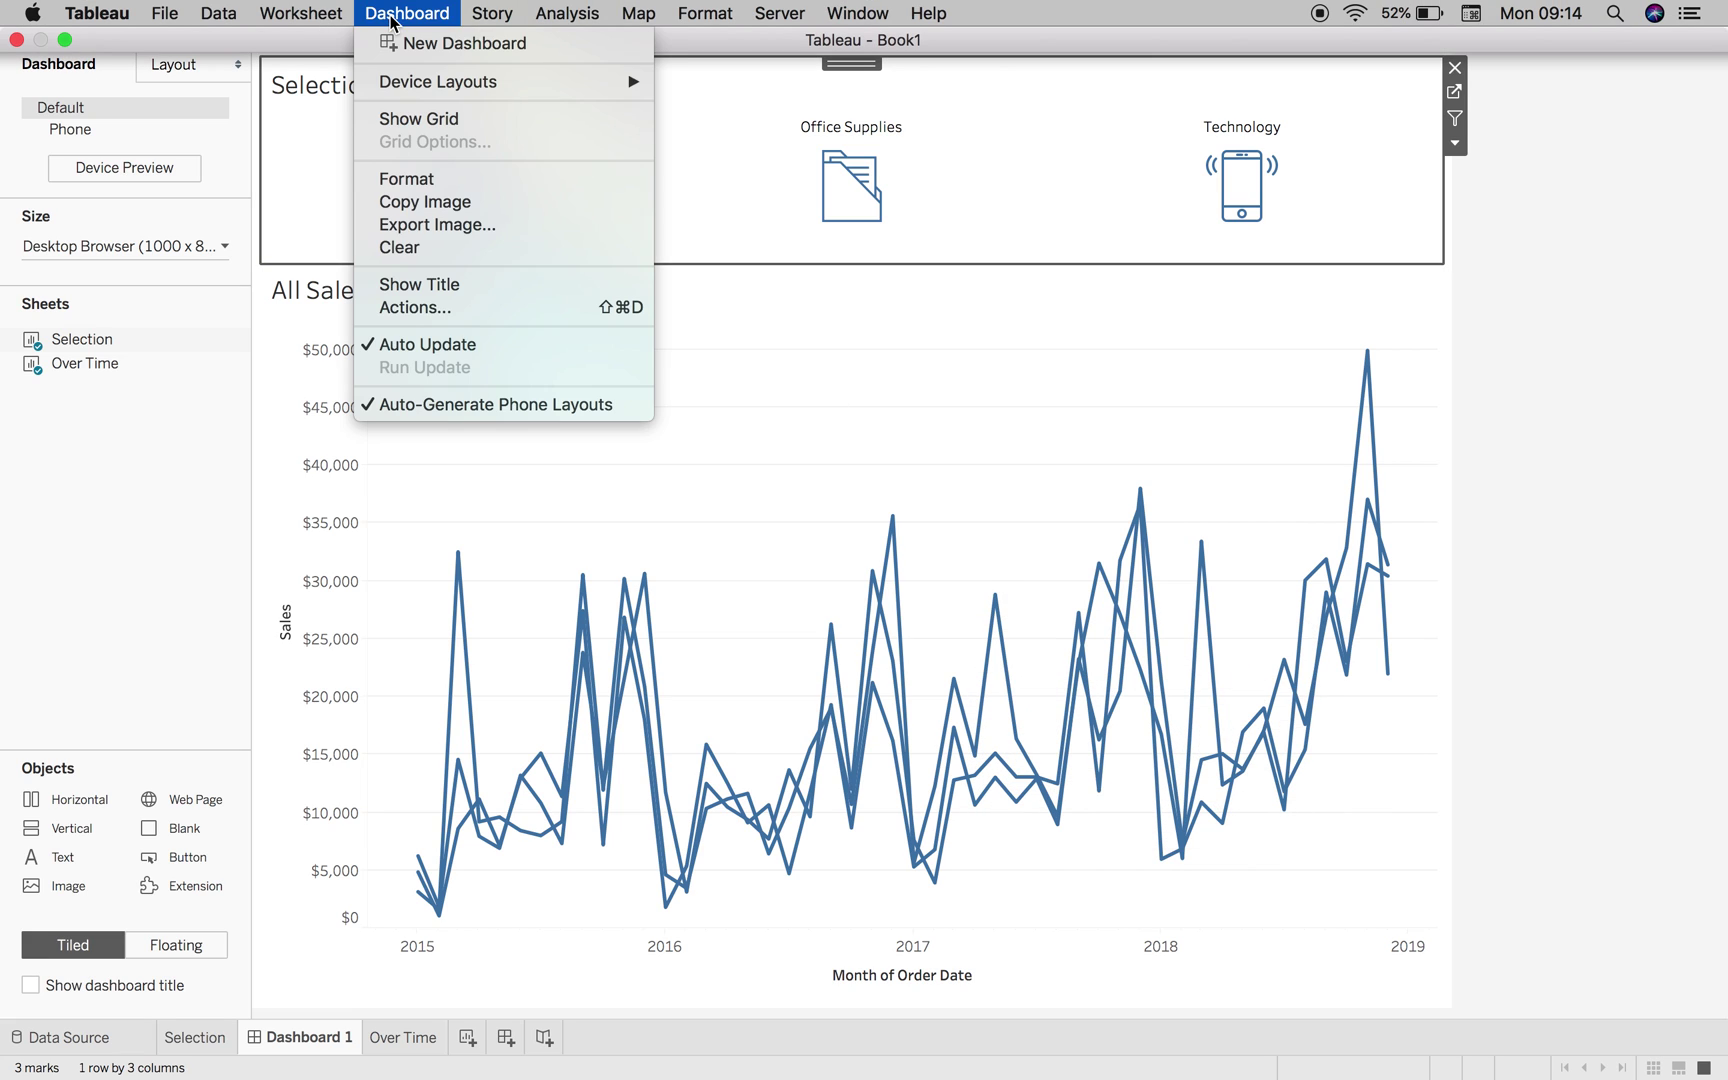
pyautogui.click(438, 308)
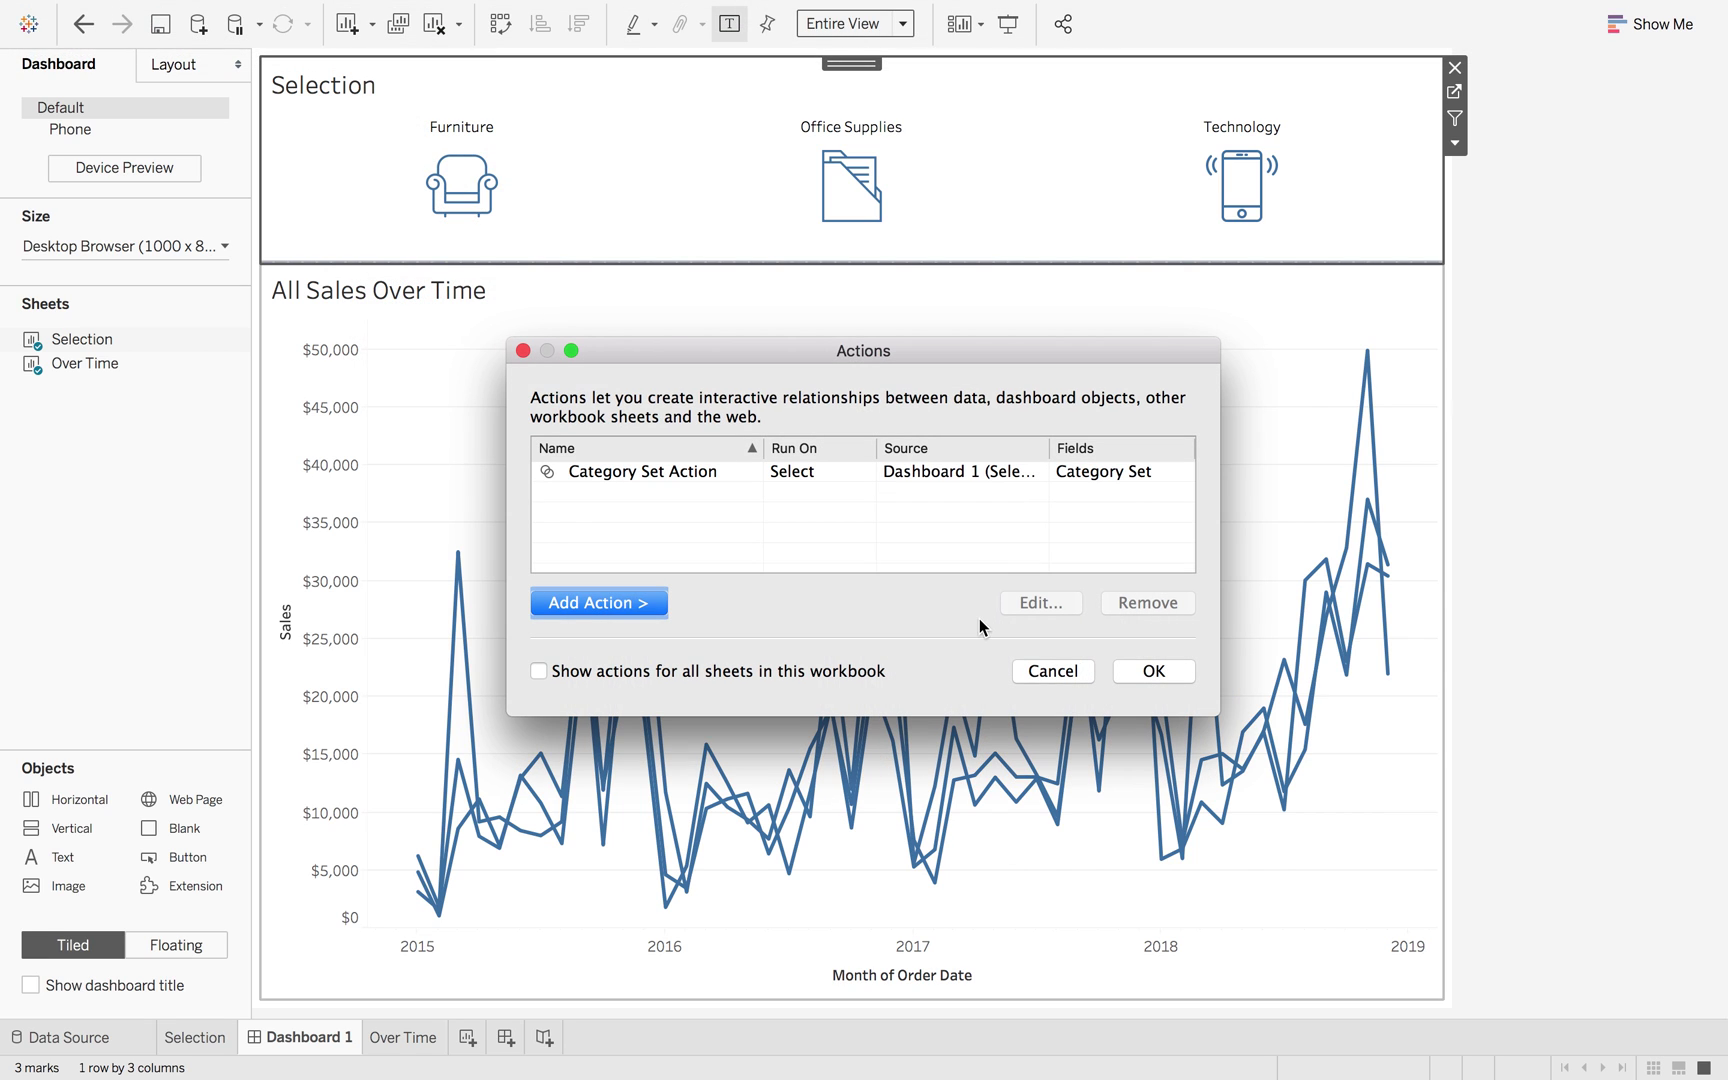
pyautogui.click(1011, 473)
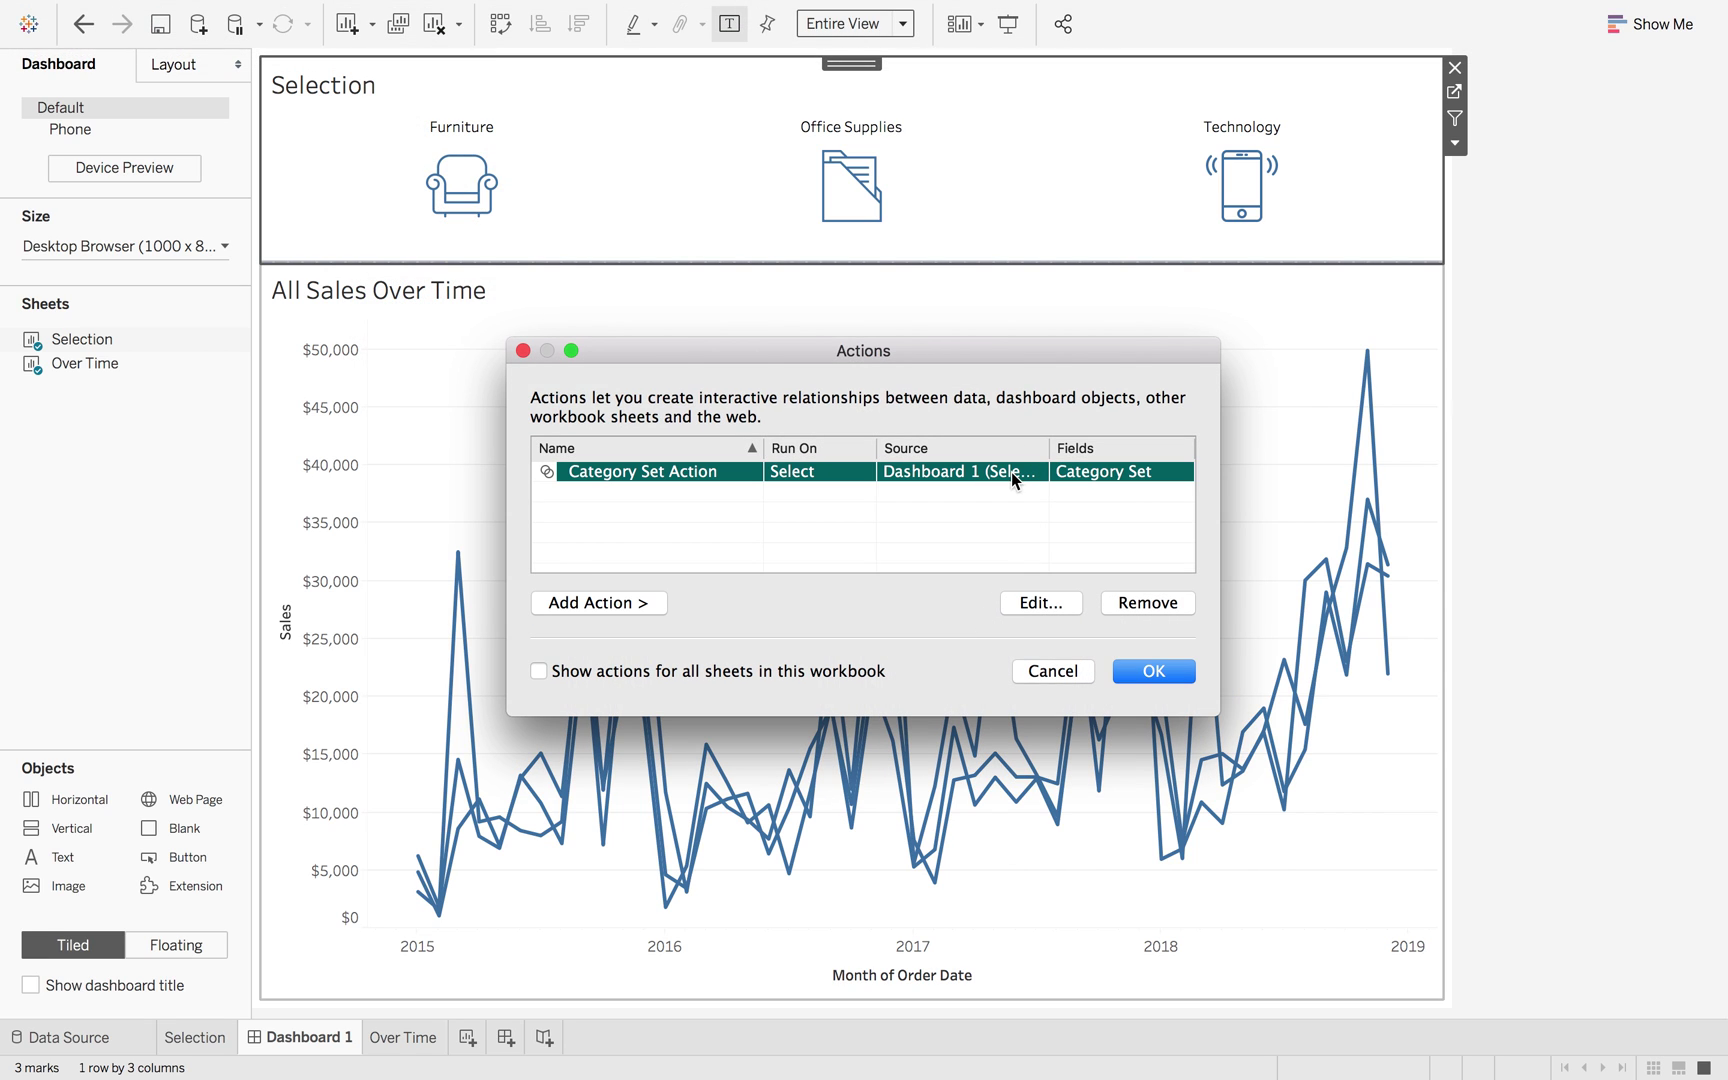
pyautogui.click(1037, 602)
pyautogui.click(903, 733)
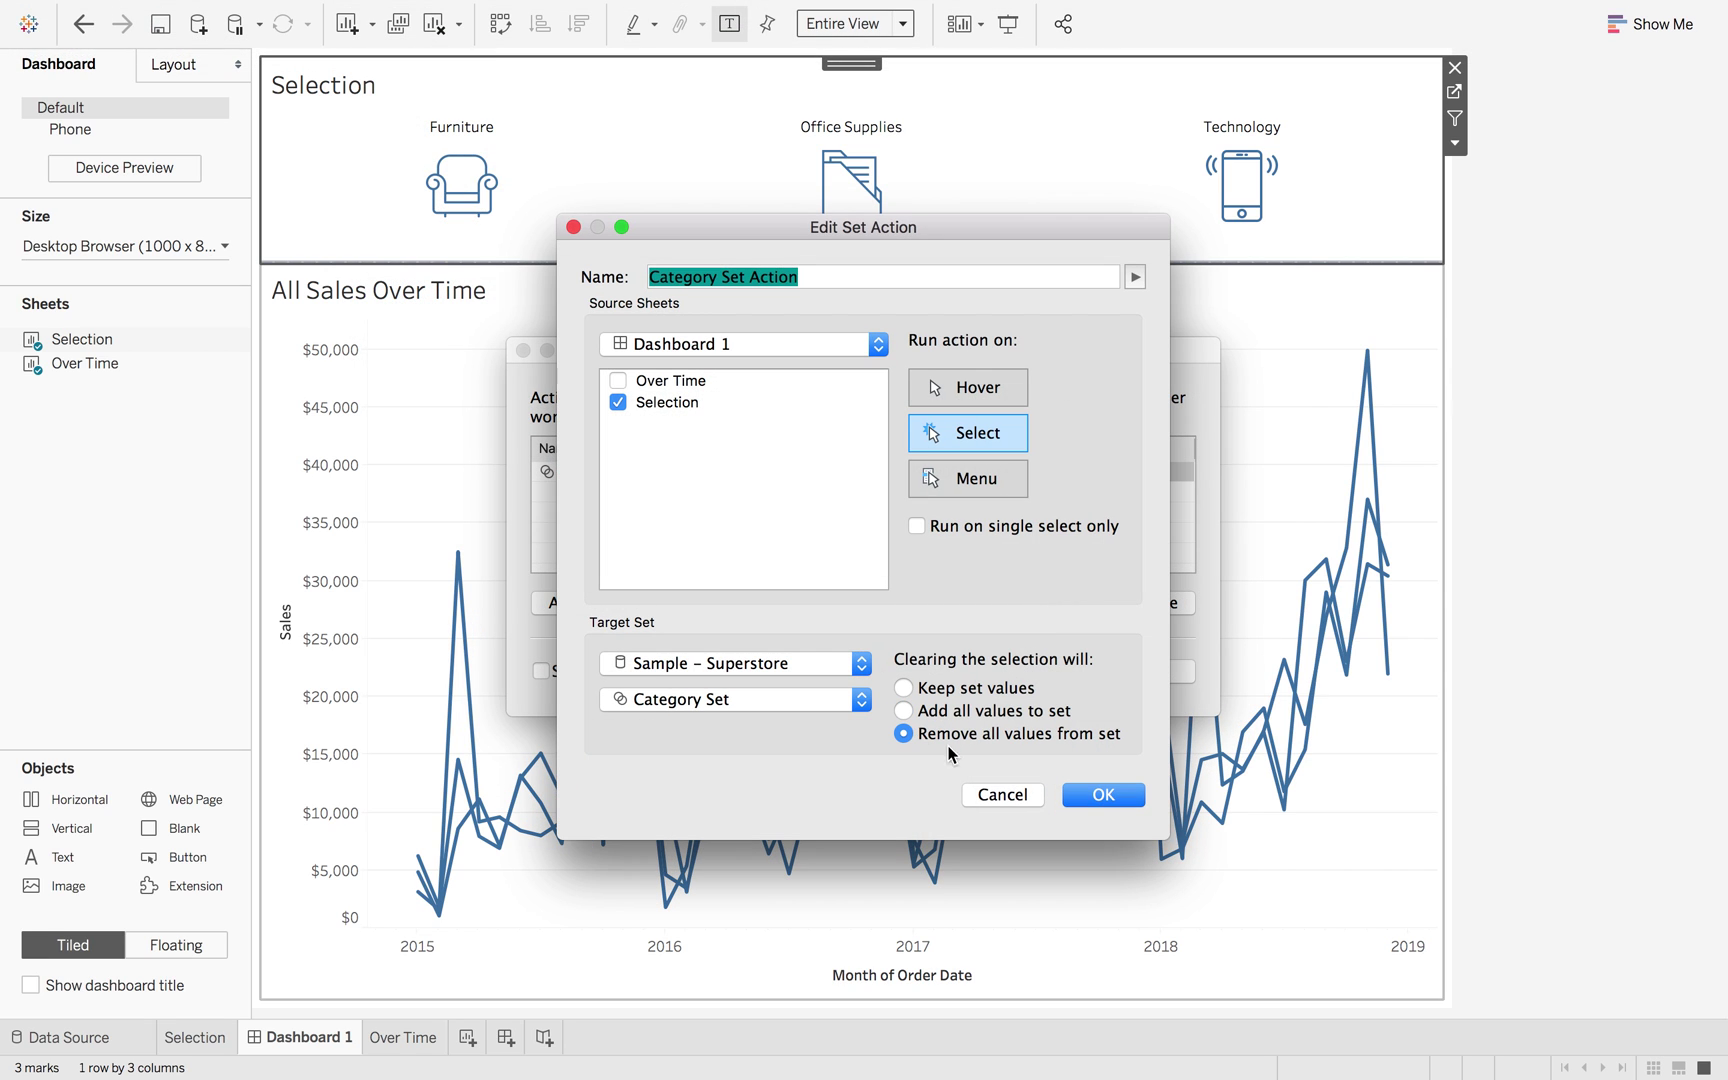
pyautogui.click(1081, 793)
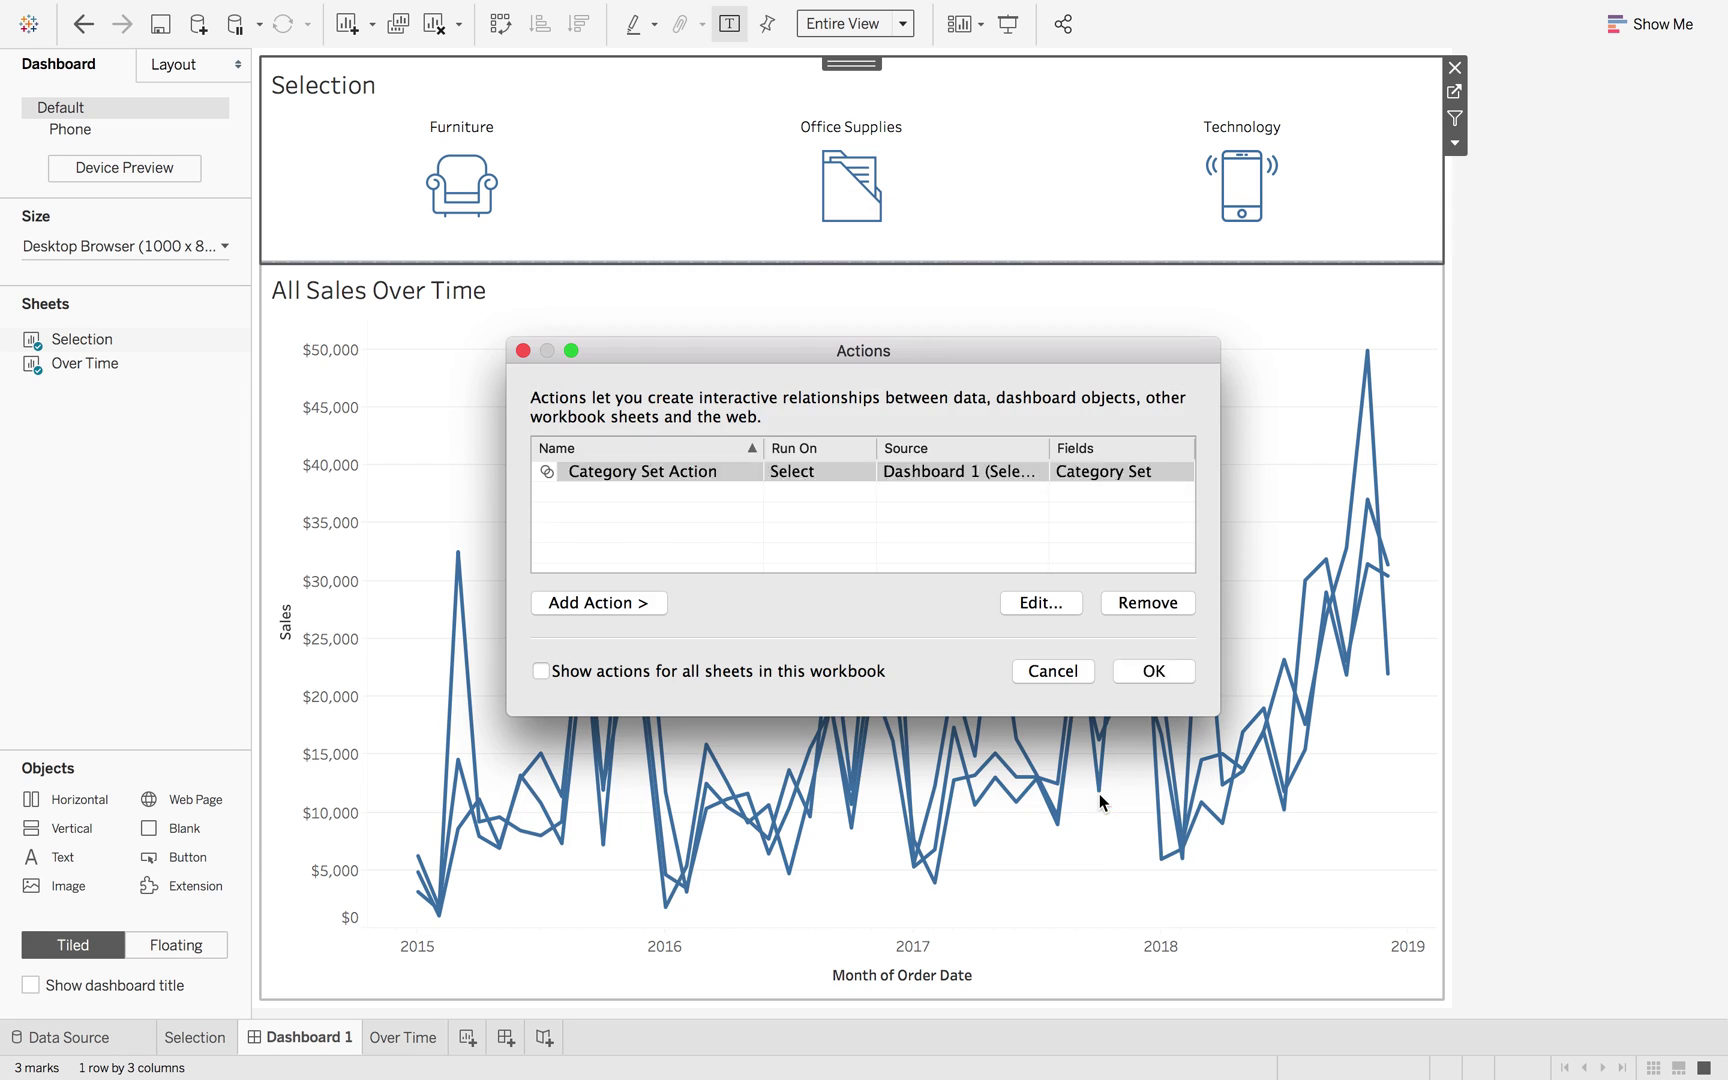
pyautogui.click(1151, 668)
# Select and deselect Furniture to check the chart becomes empty None Sales Over Time.
pyautogui.click(475, 203)
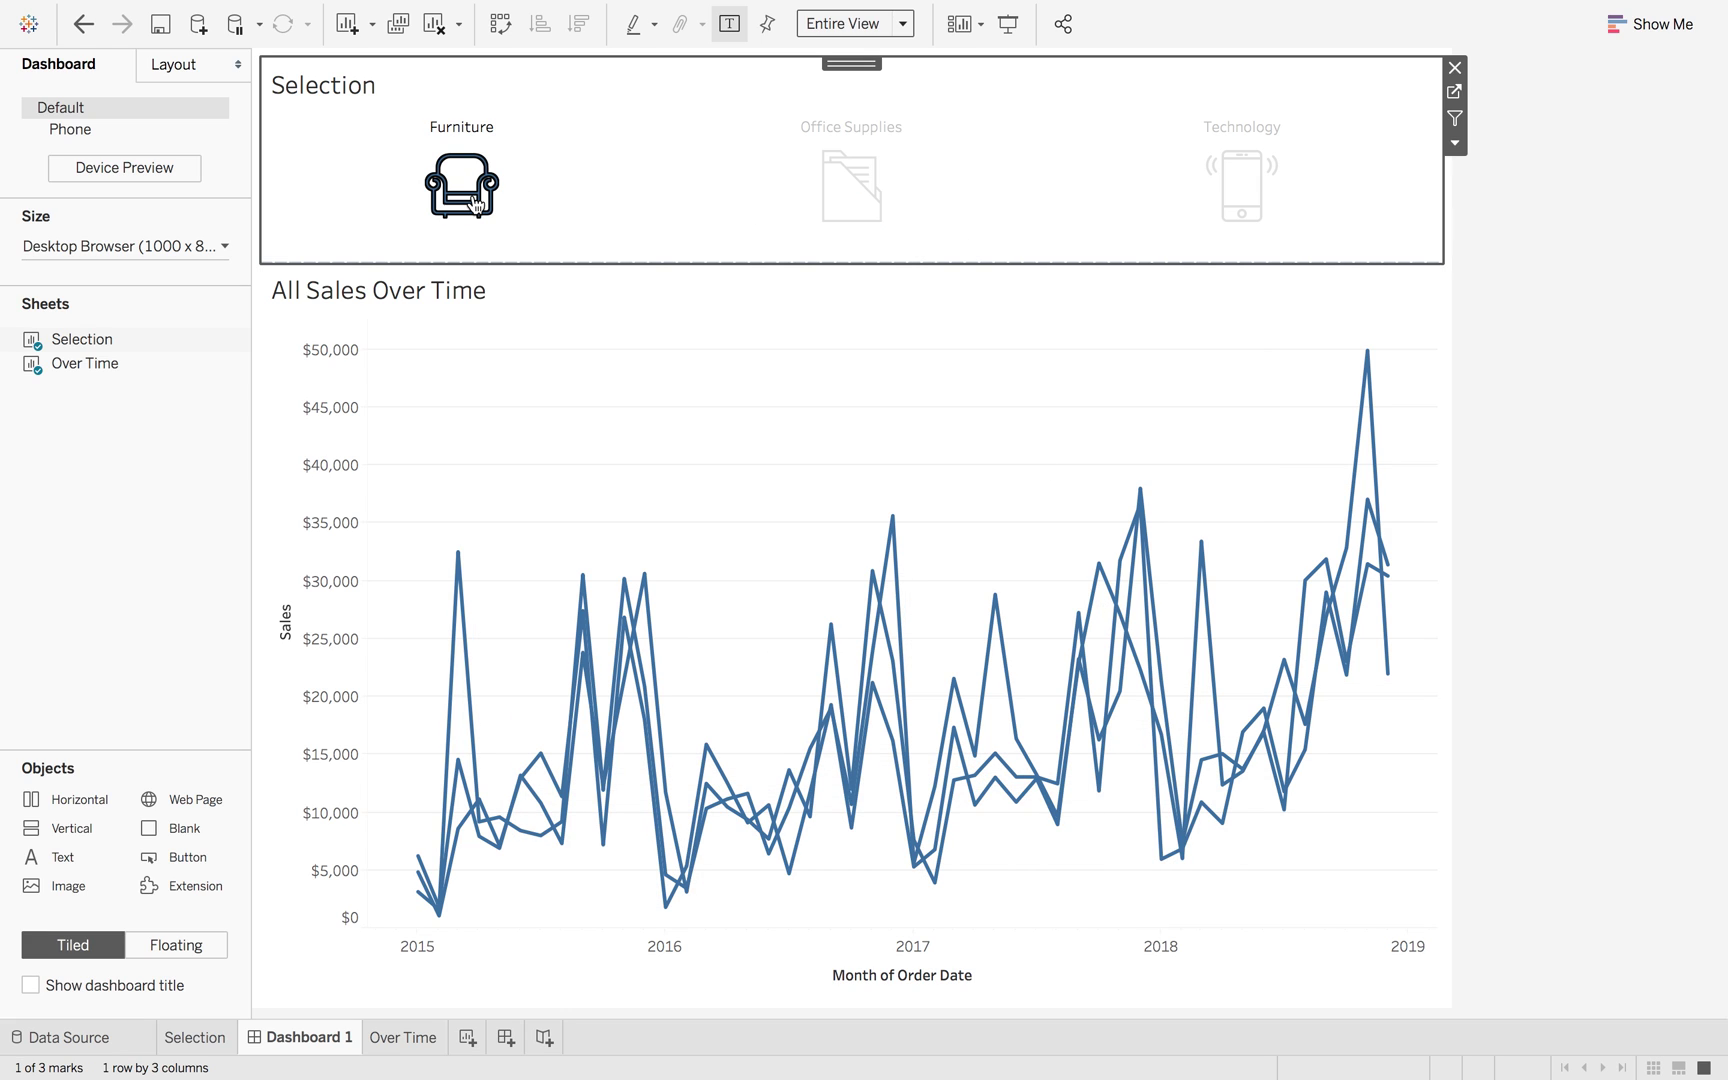
pyautogui.click(572, 188)
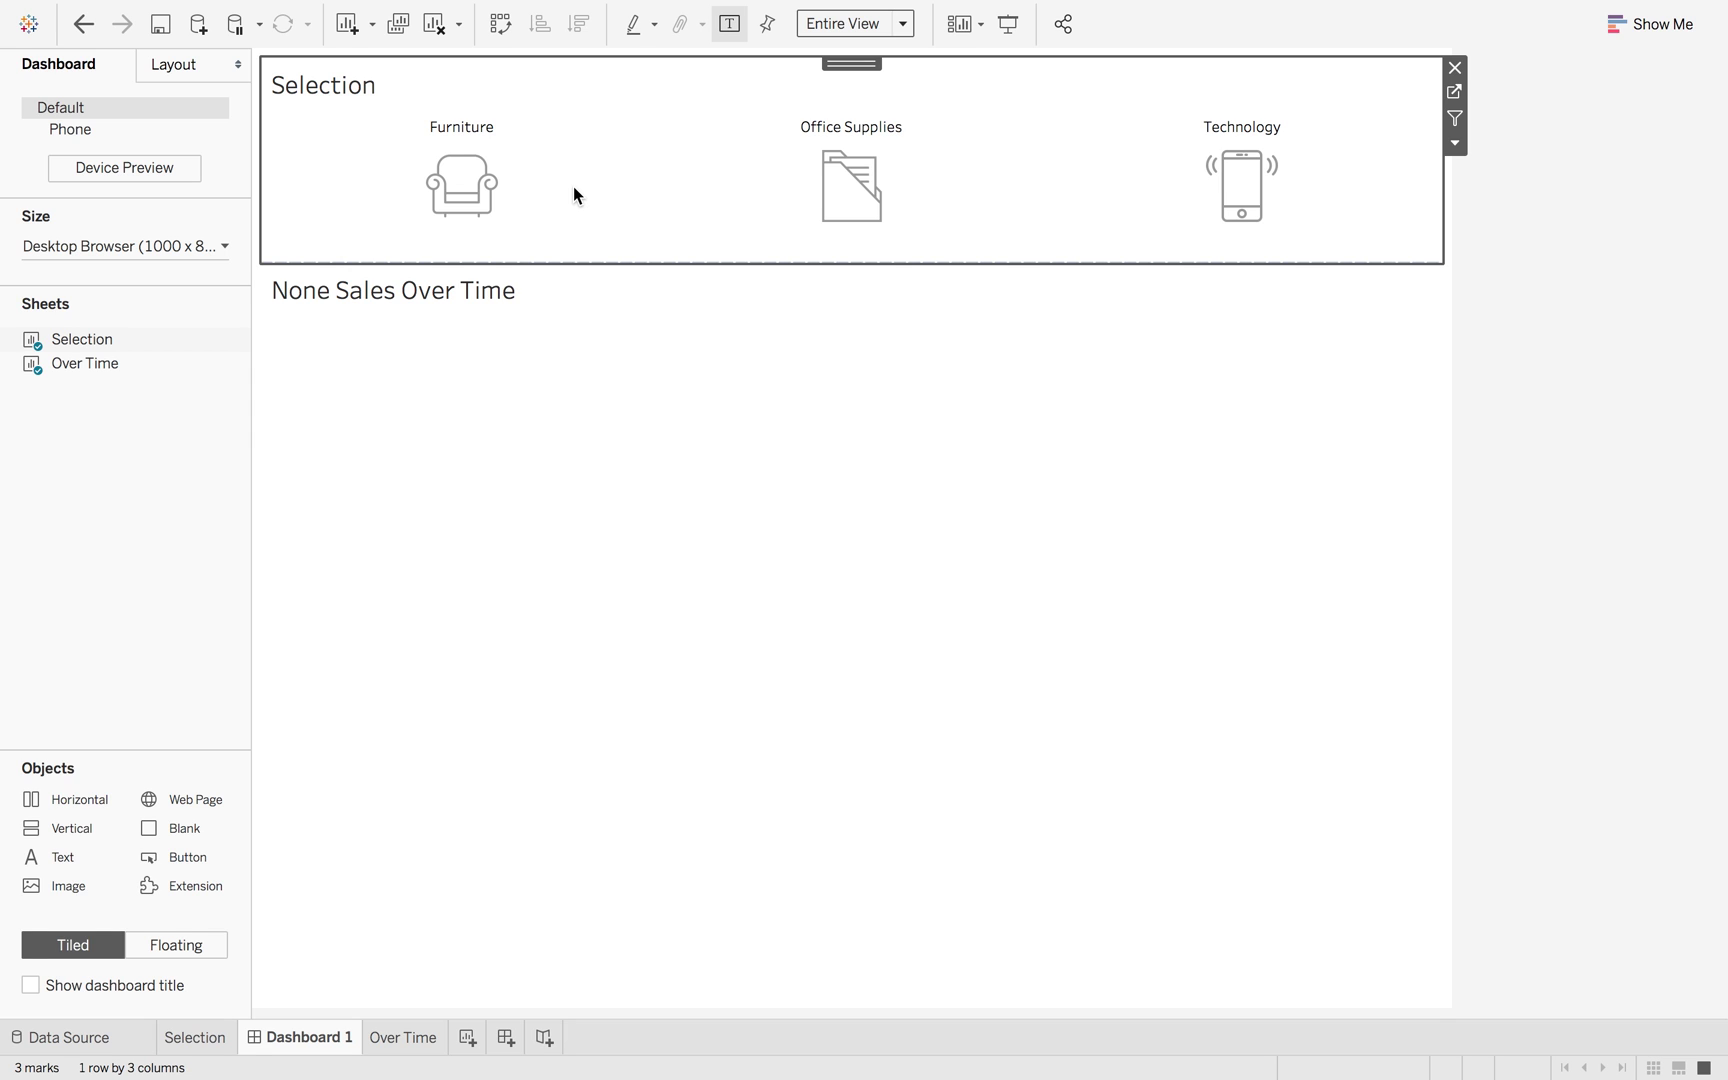
pyautogui.click(462, 182)
pyautogui.click(462, 182)
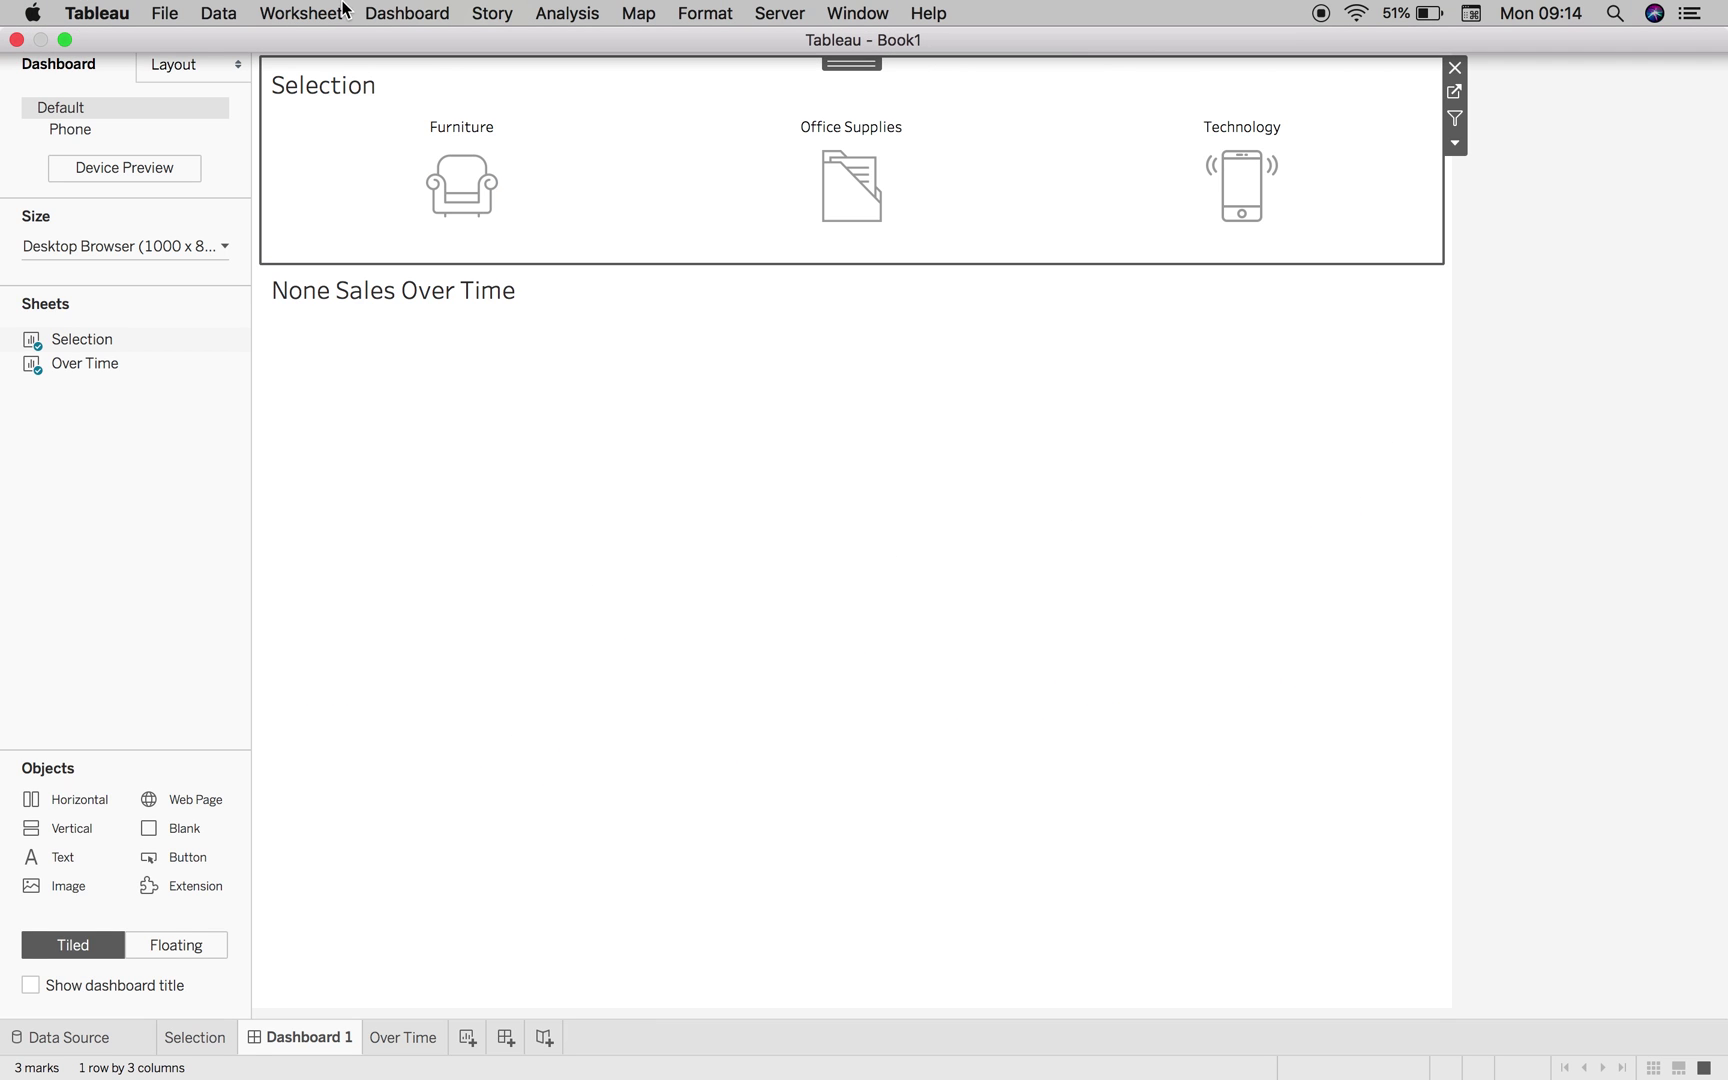
# Switch Category Set Action back to Keep set values and retest by toggling Office Supplies.
pyautogui.click(403, 14)
pyautogui.click(466, 304)
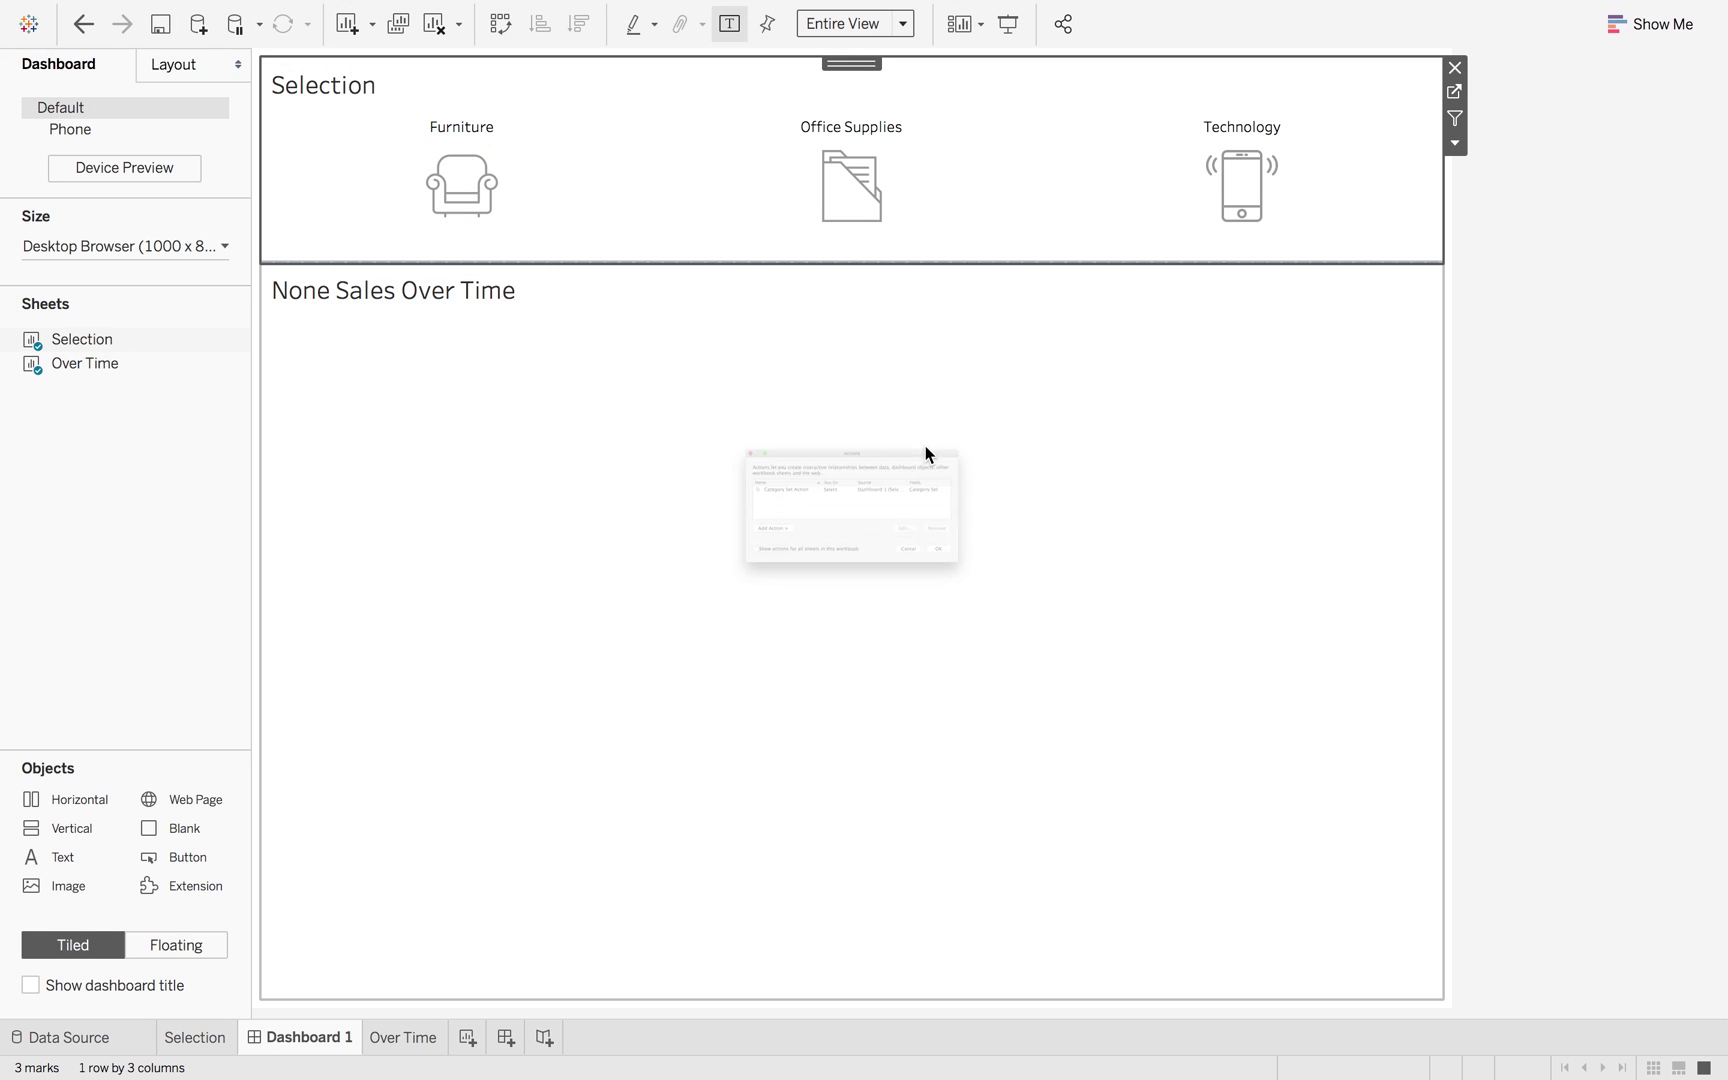
pyautogui.click(1041, 601)
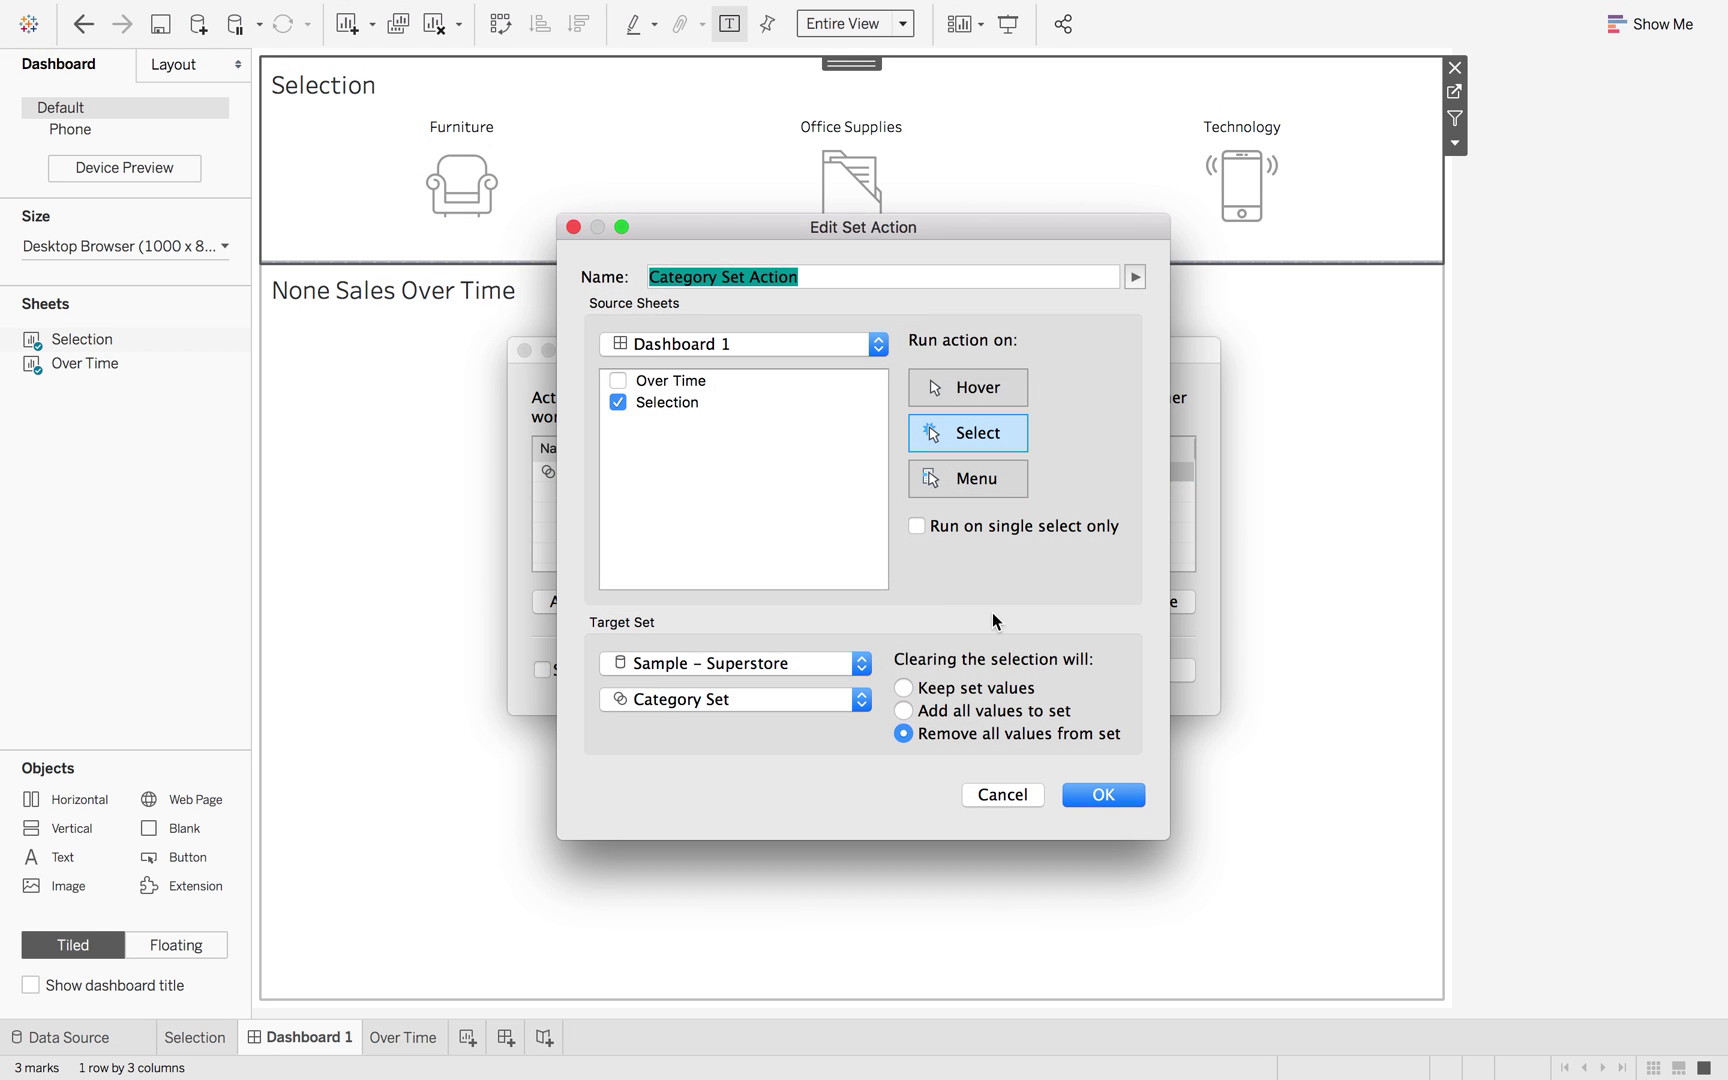
pyautogui.click(905, 688)
pyautogui.click(1090, 793)
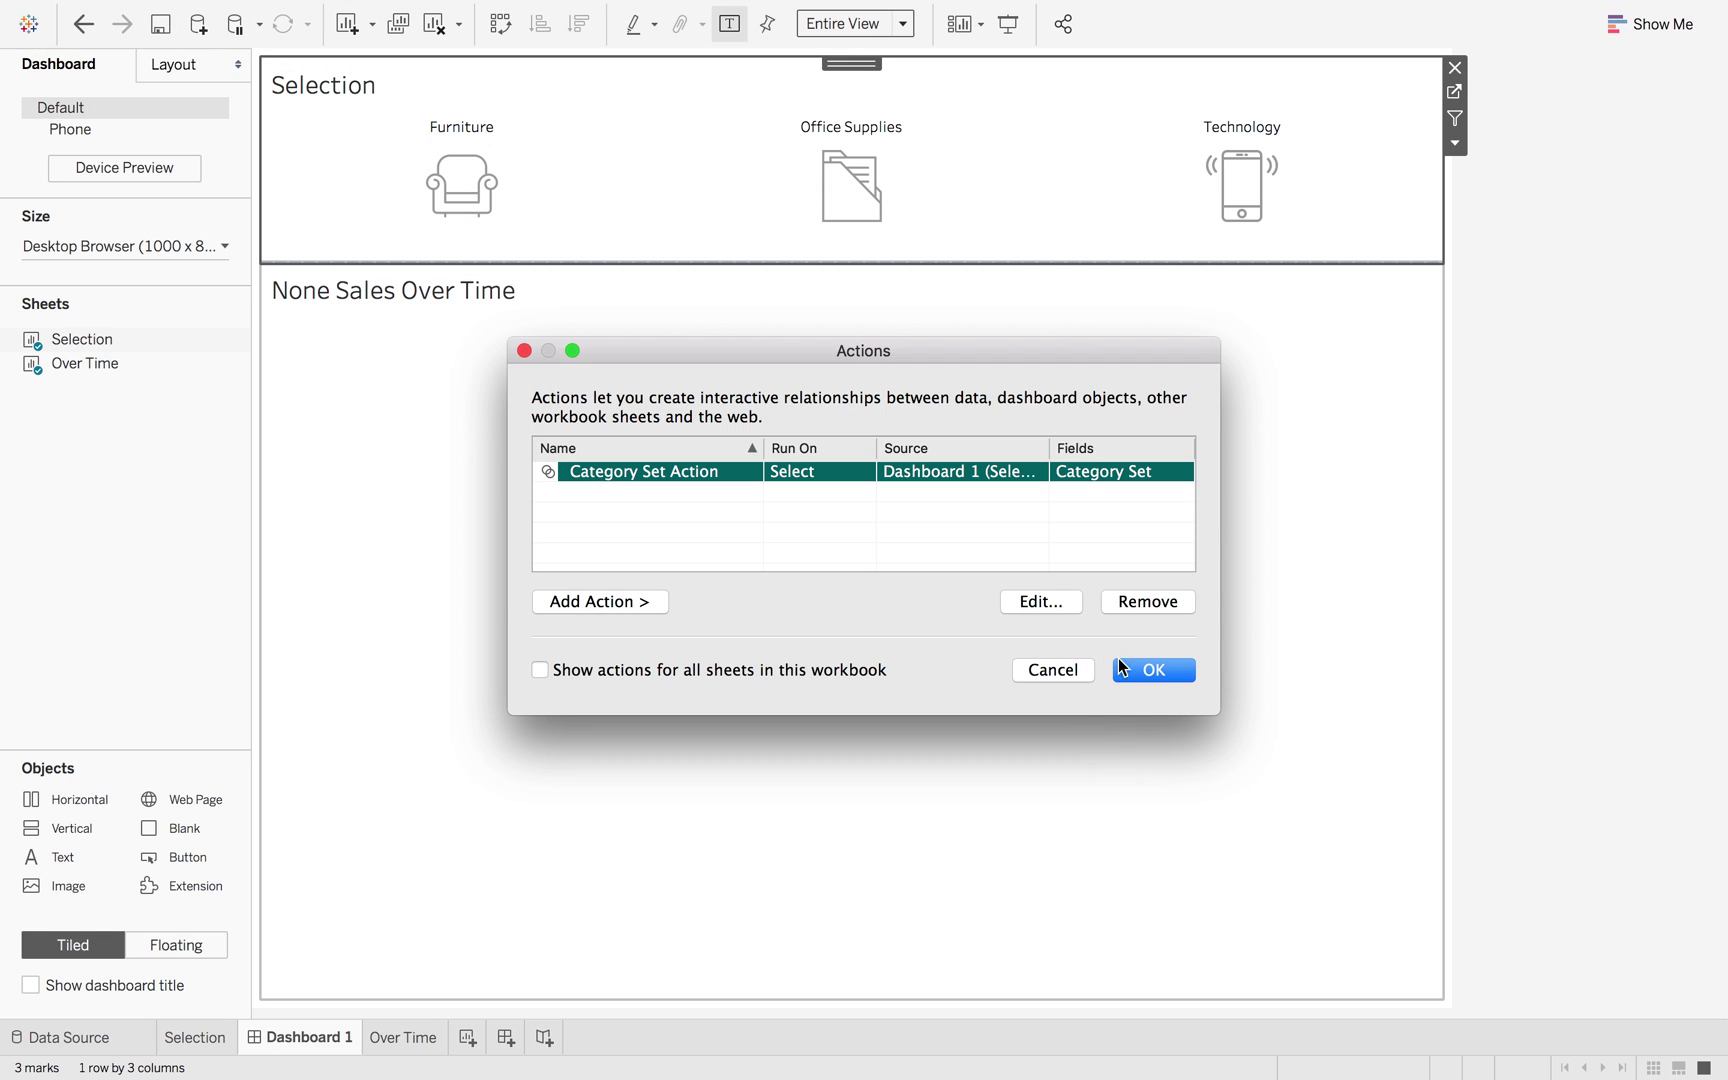
pyautogui.click(1140, 670)
pyautogui.click(840, 197)
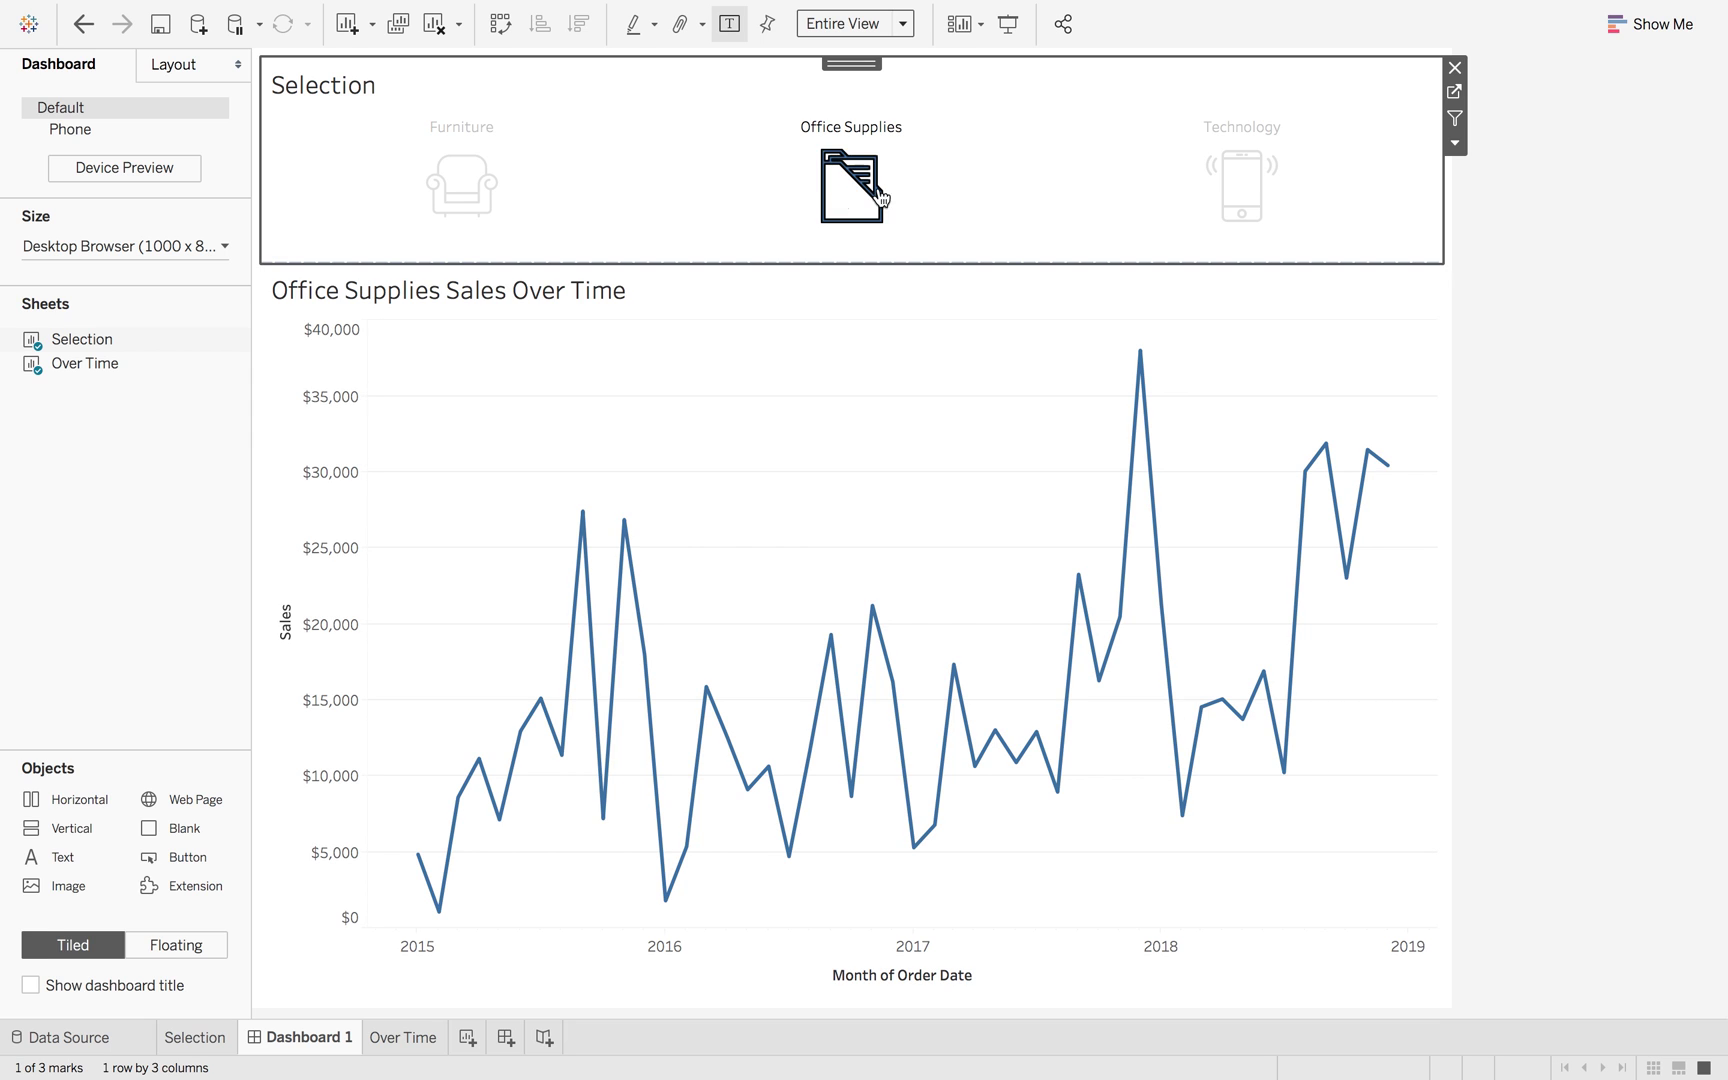
pyautogui.click(968, 186)
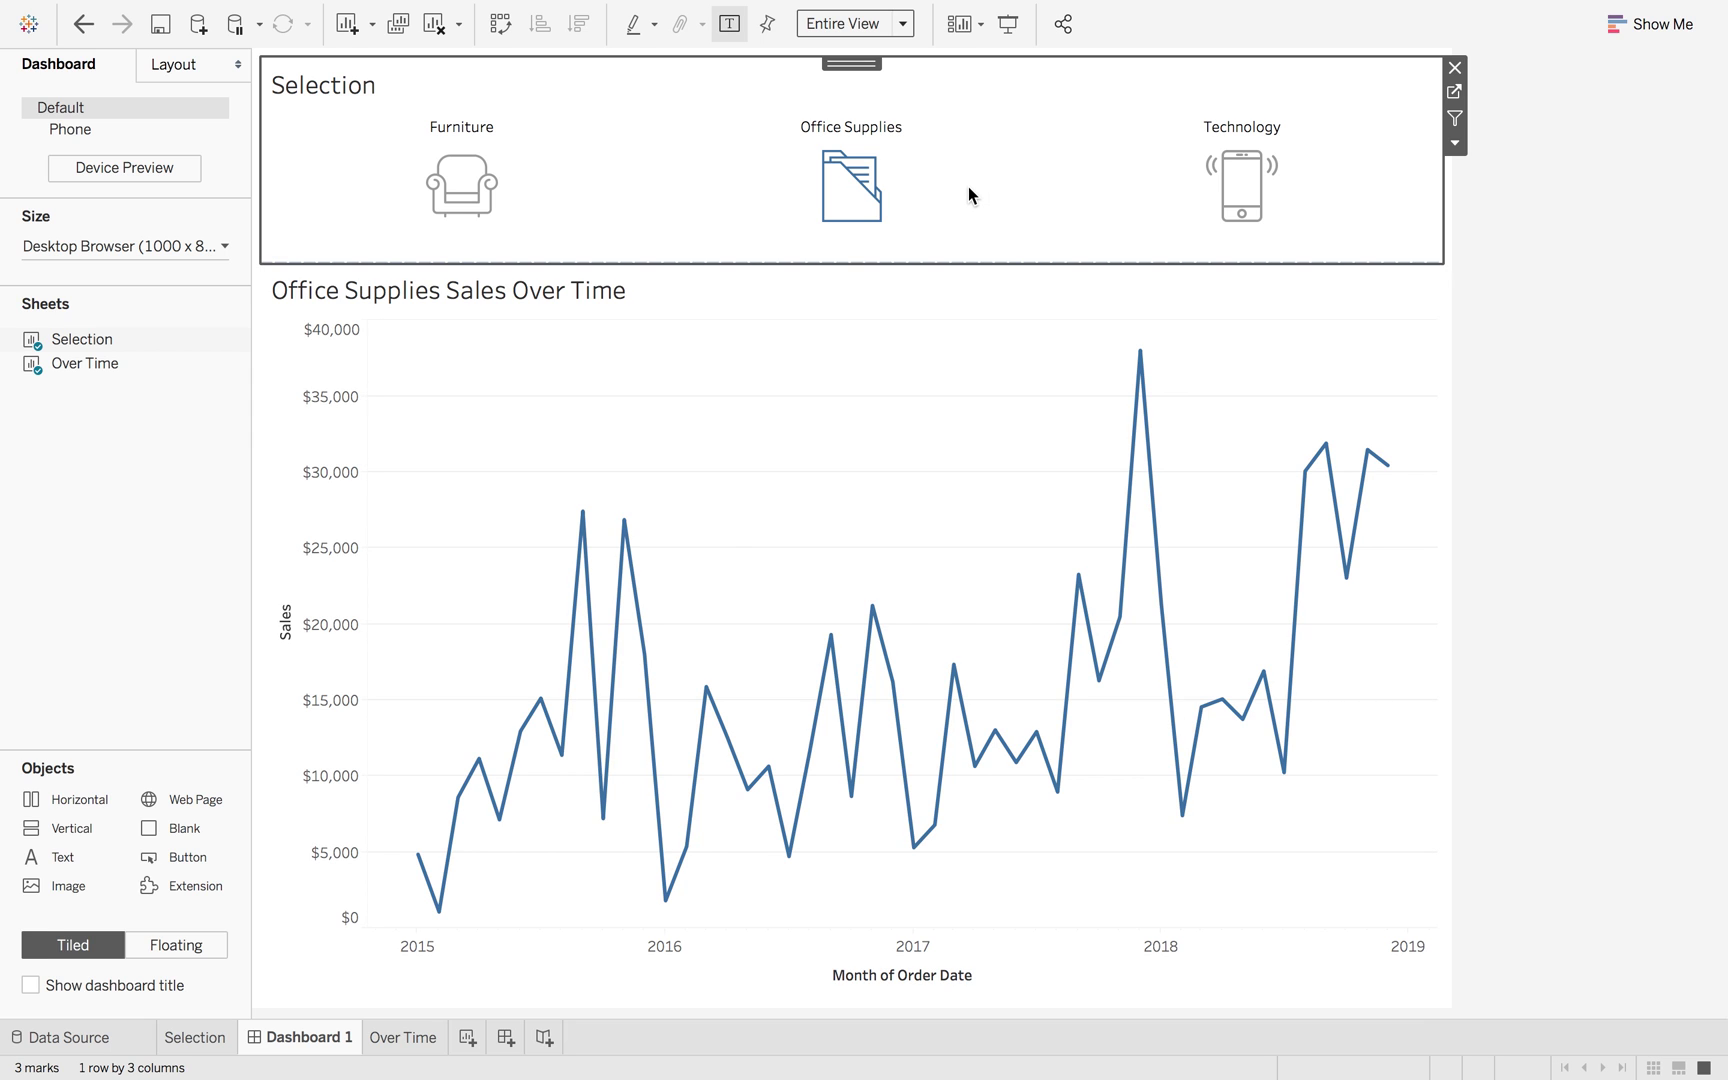